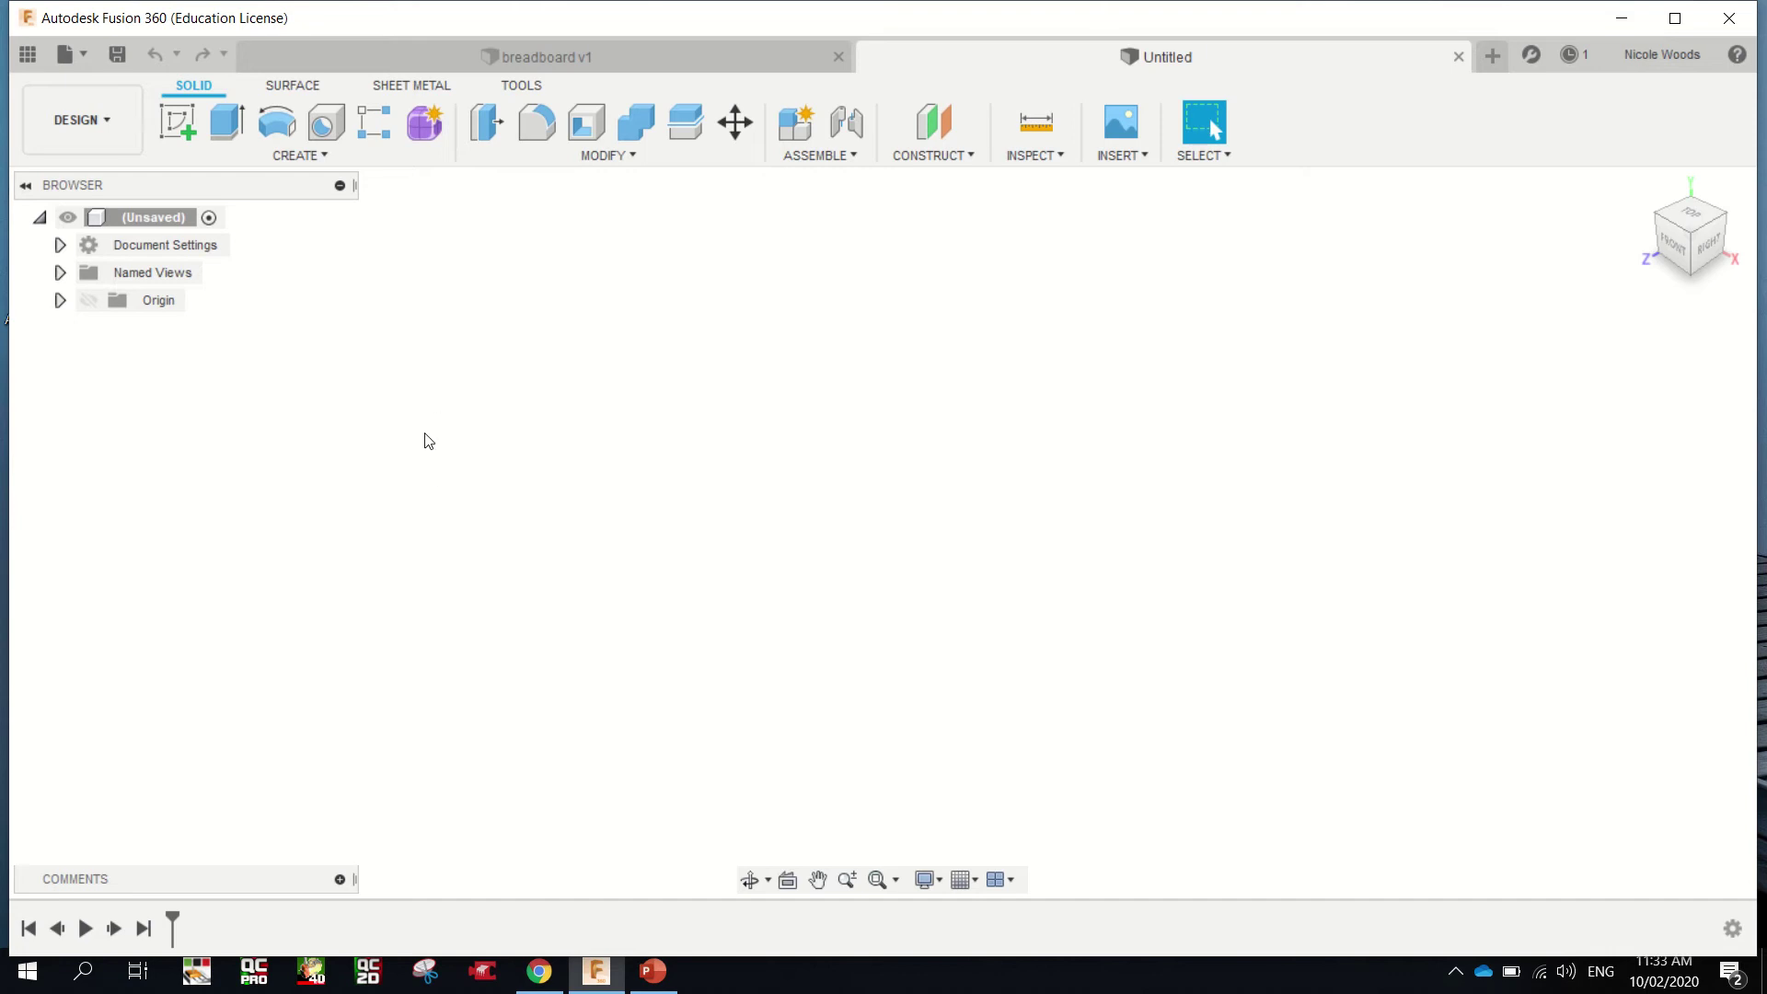
Step: Sketch a two-point rectangle from the origin on the horizontal plane, 280 mm high and 500 mm wide, and finish the sketch
click(186, 128)
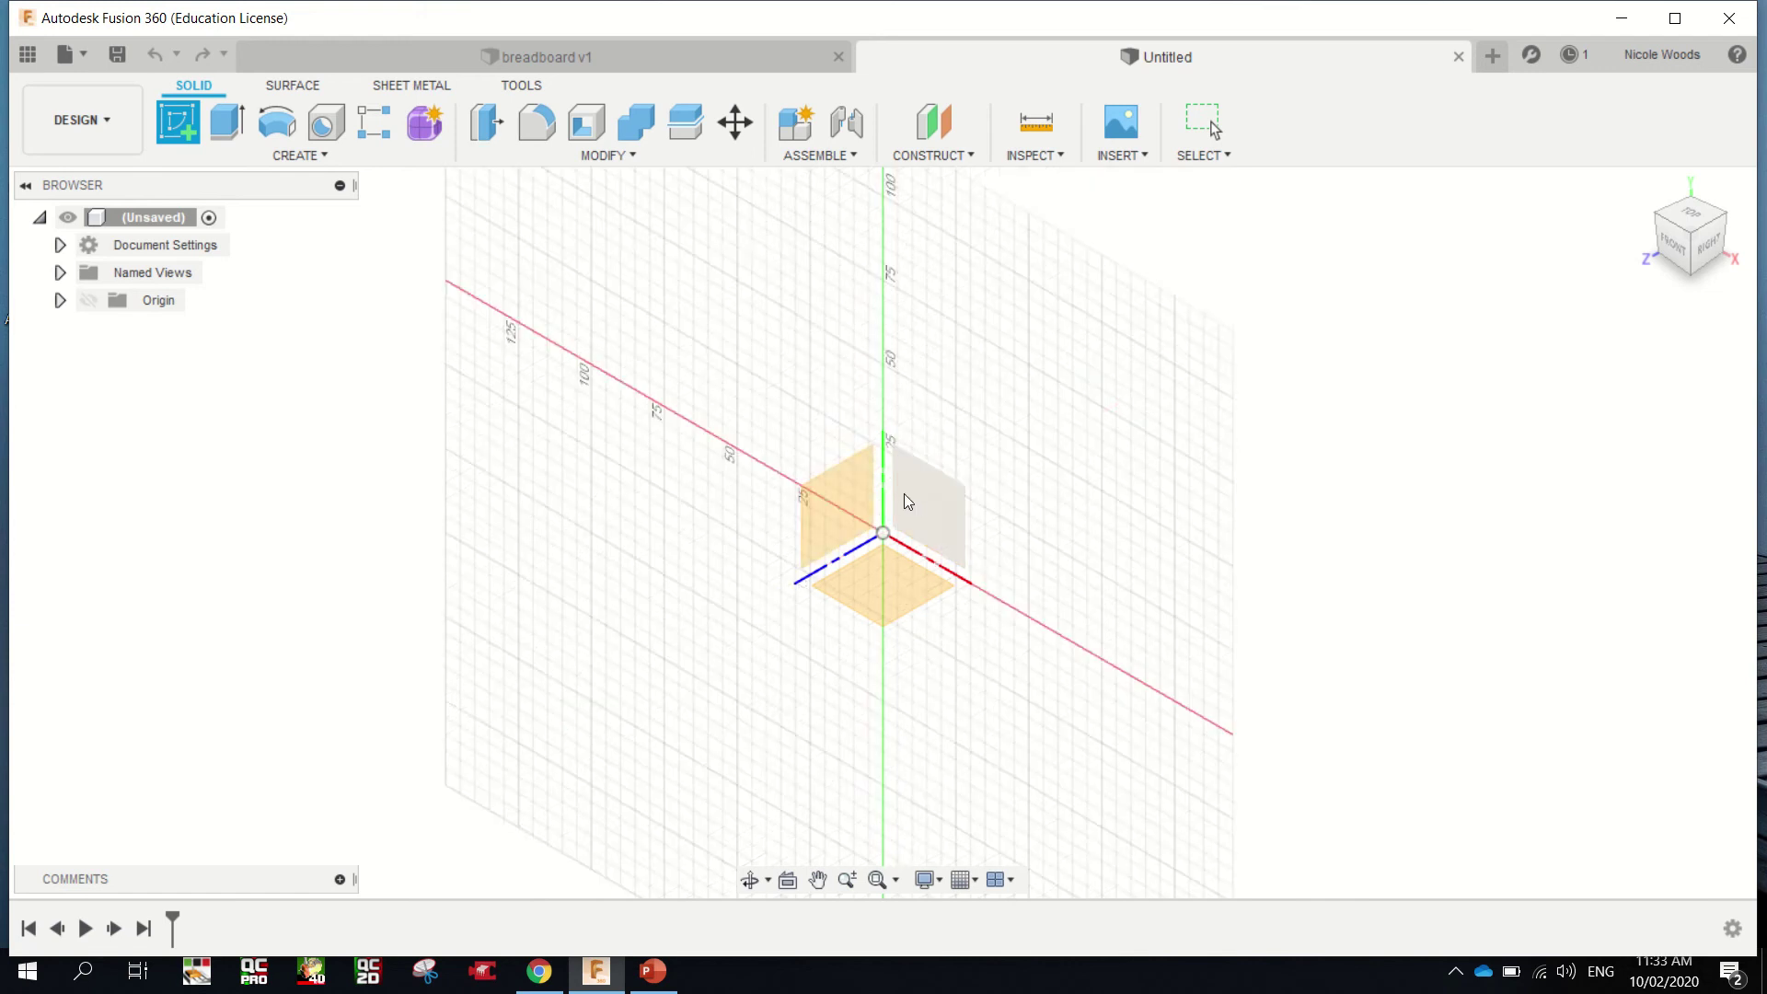
click(898, 594)
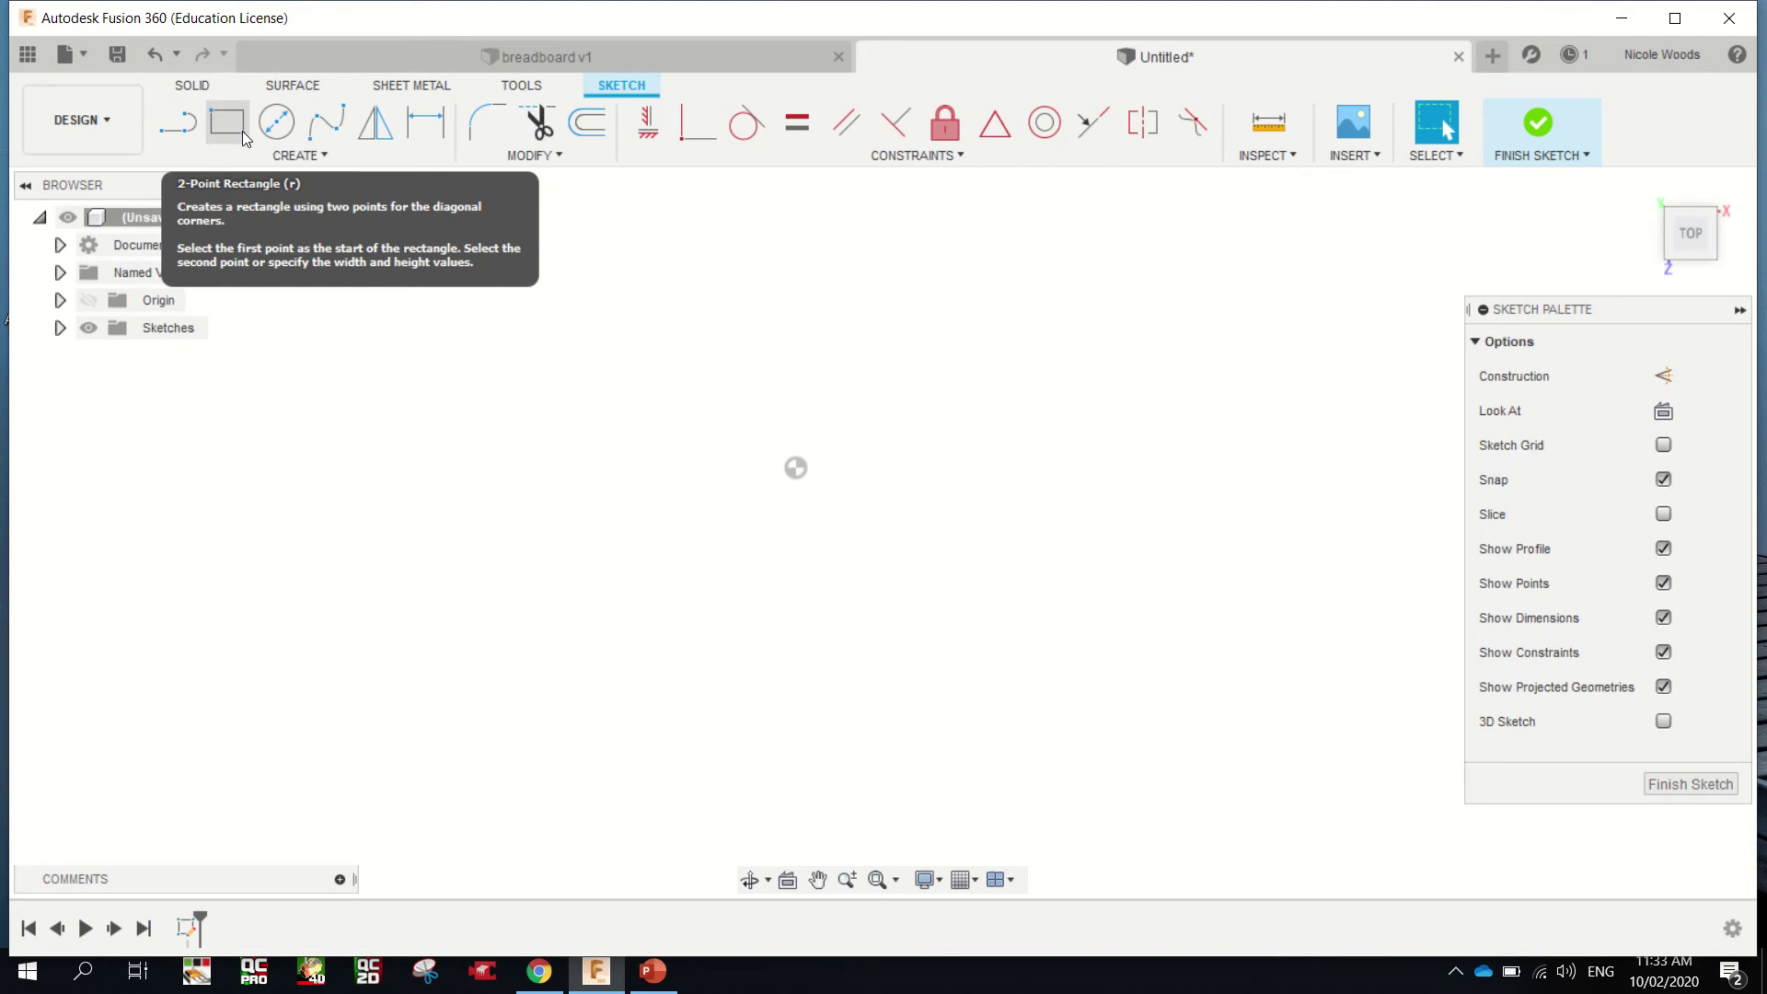
click(241, 130)
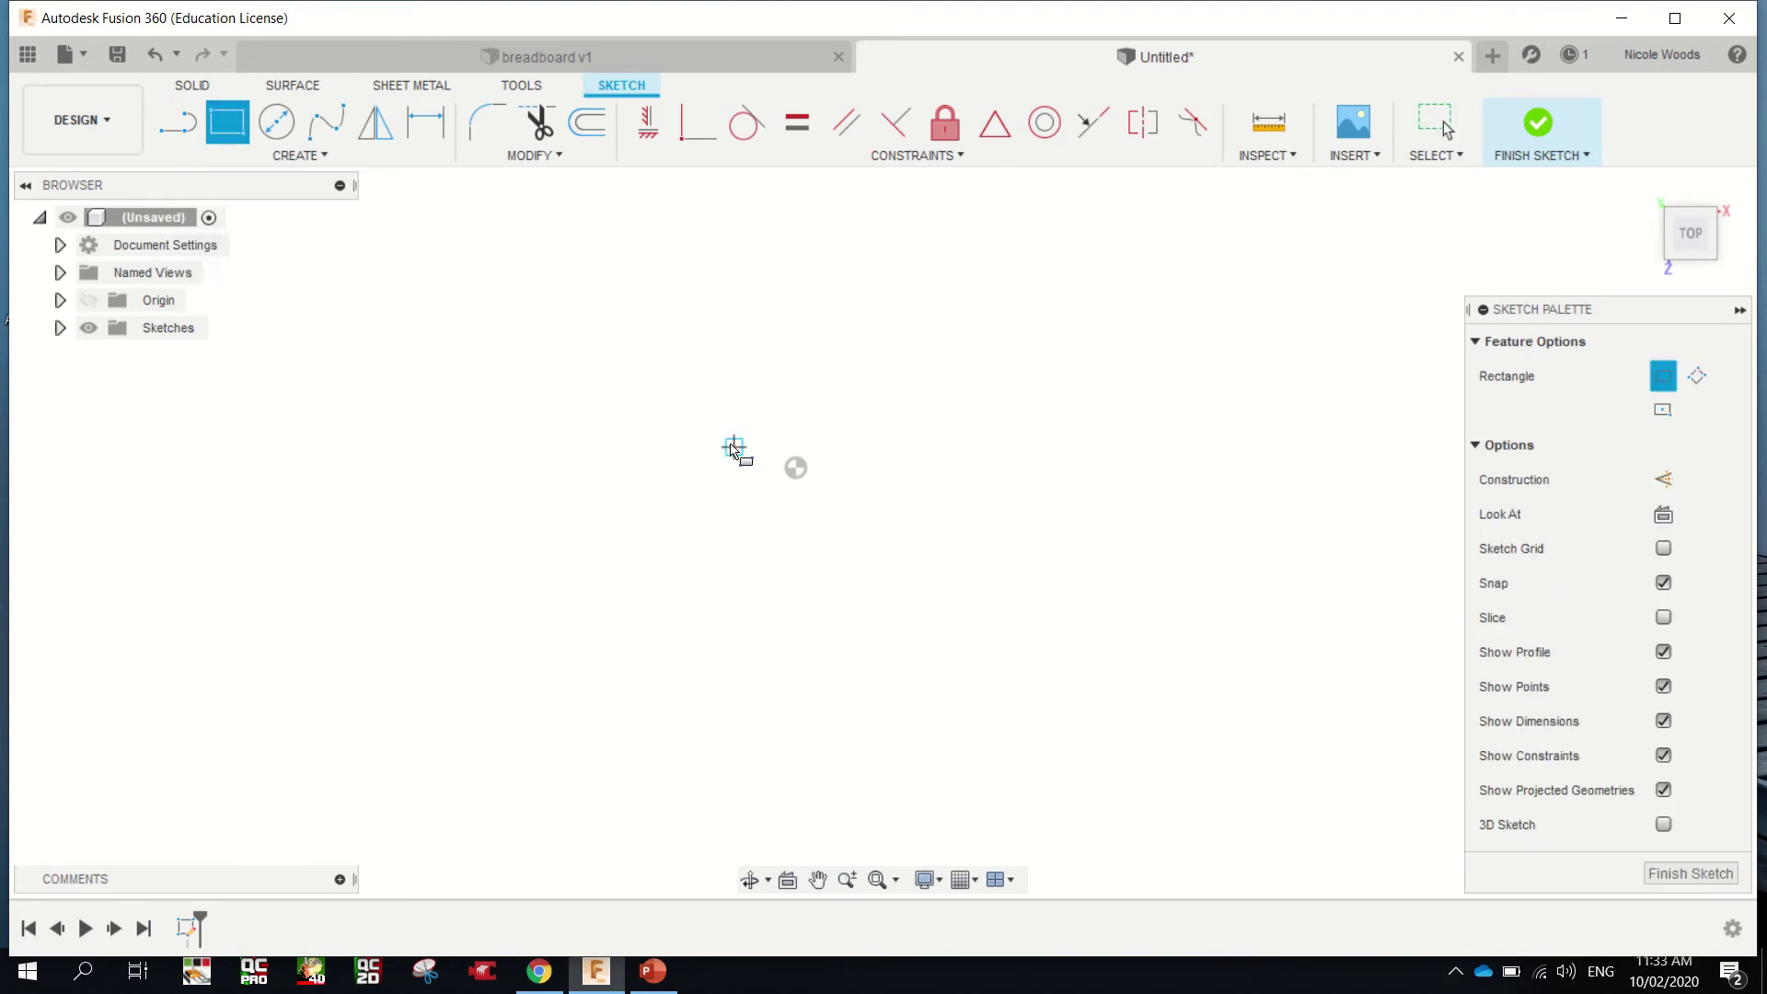
click(796, 468)
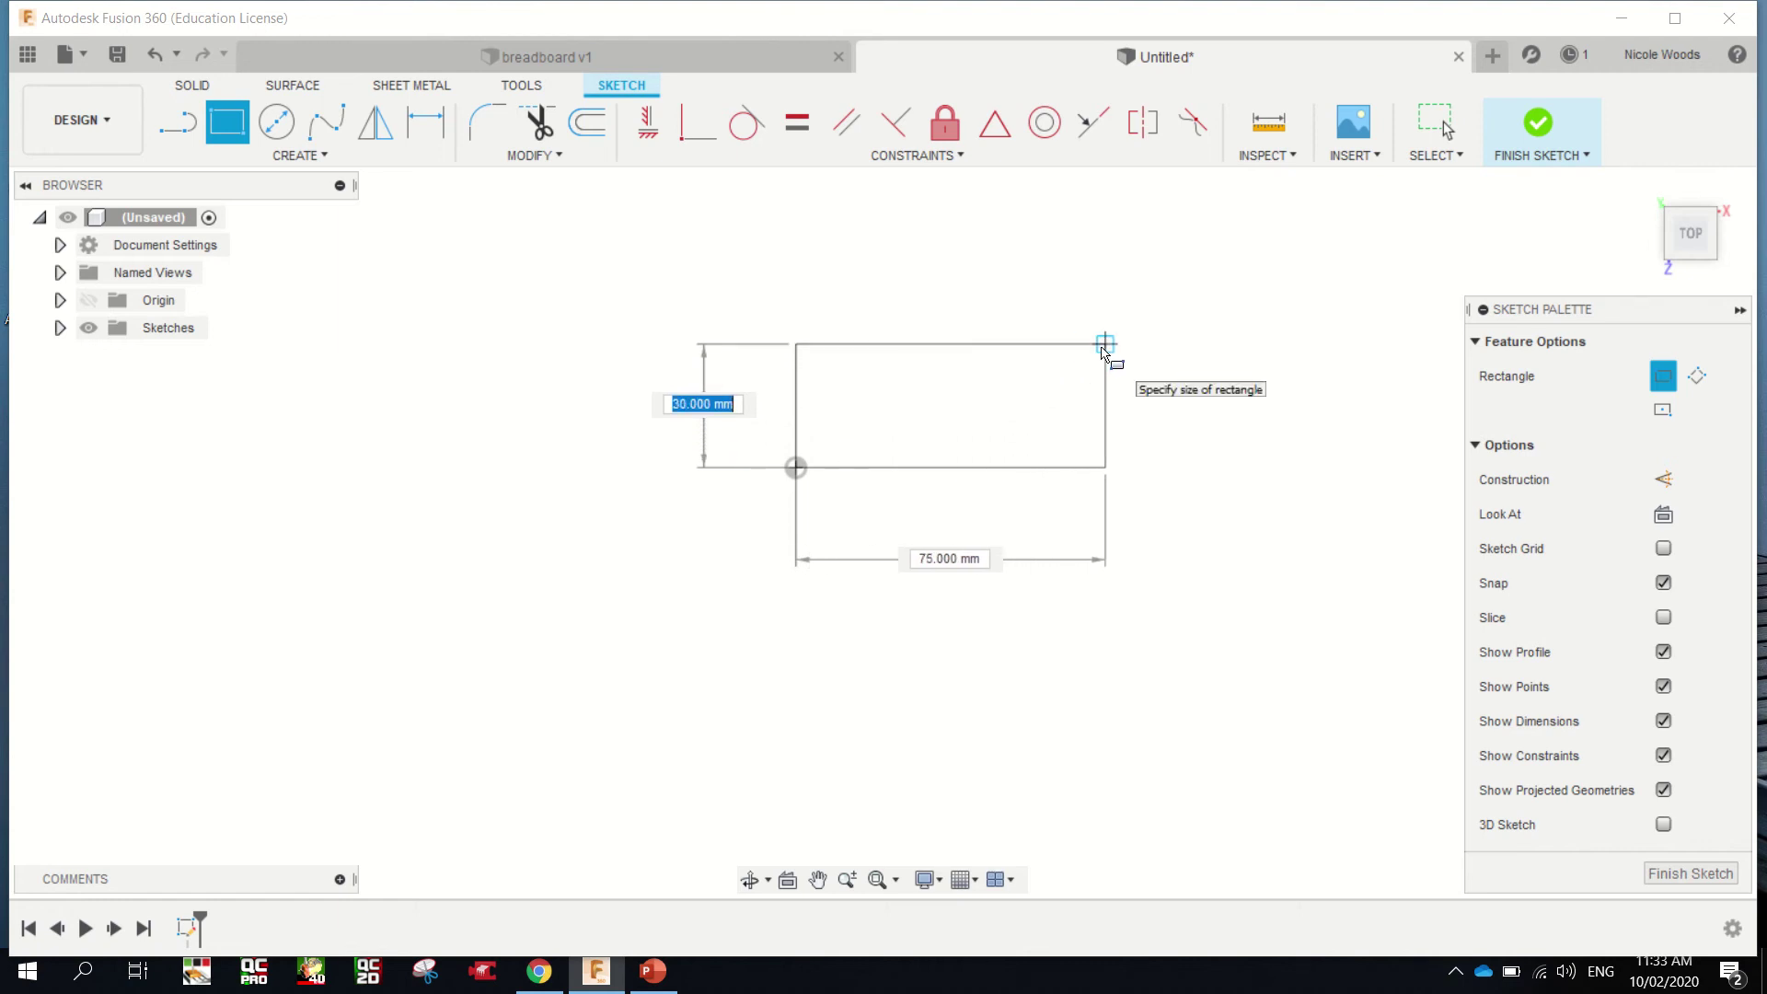
text(280)
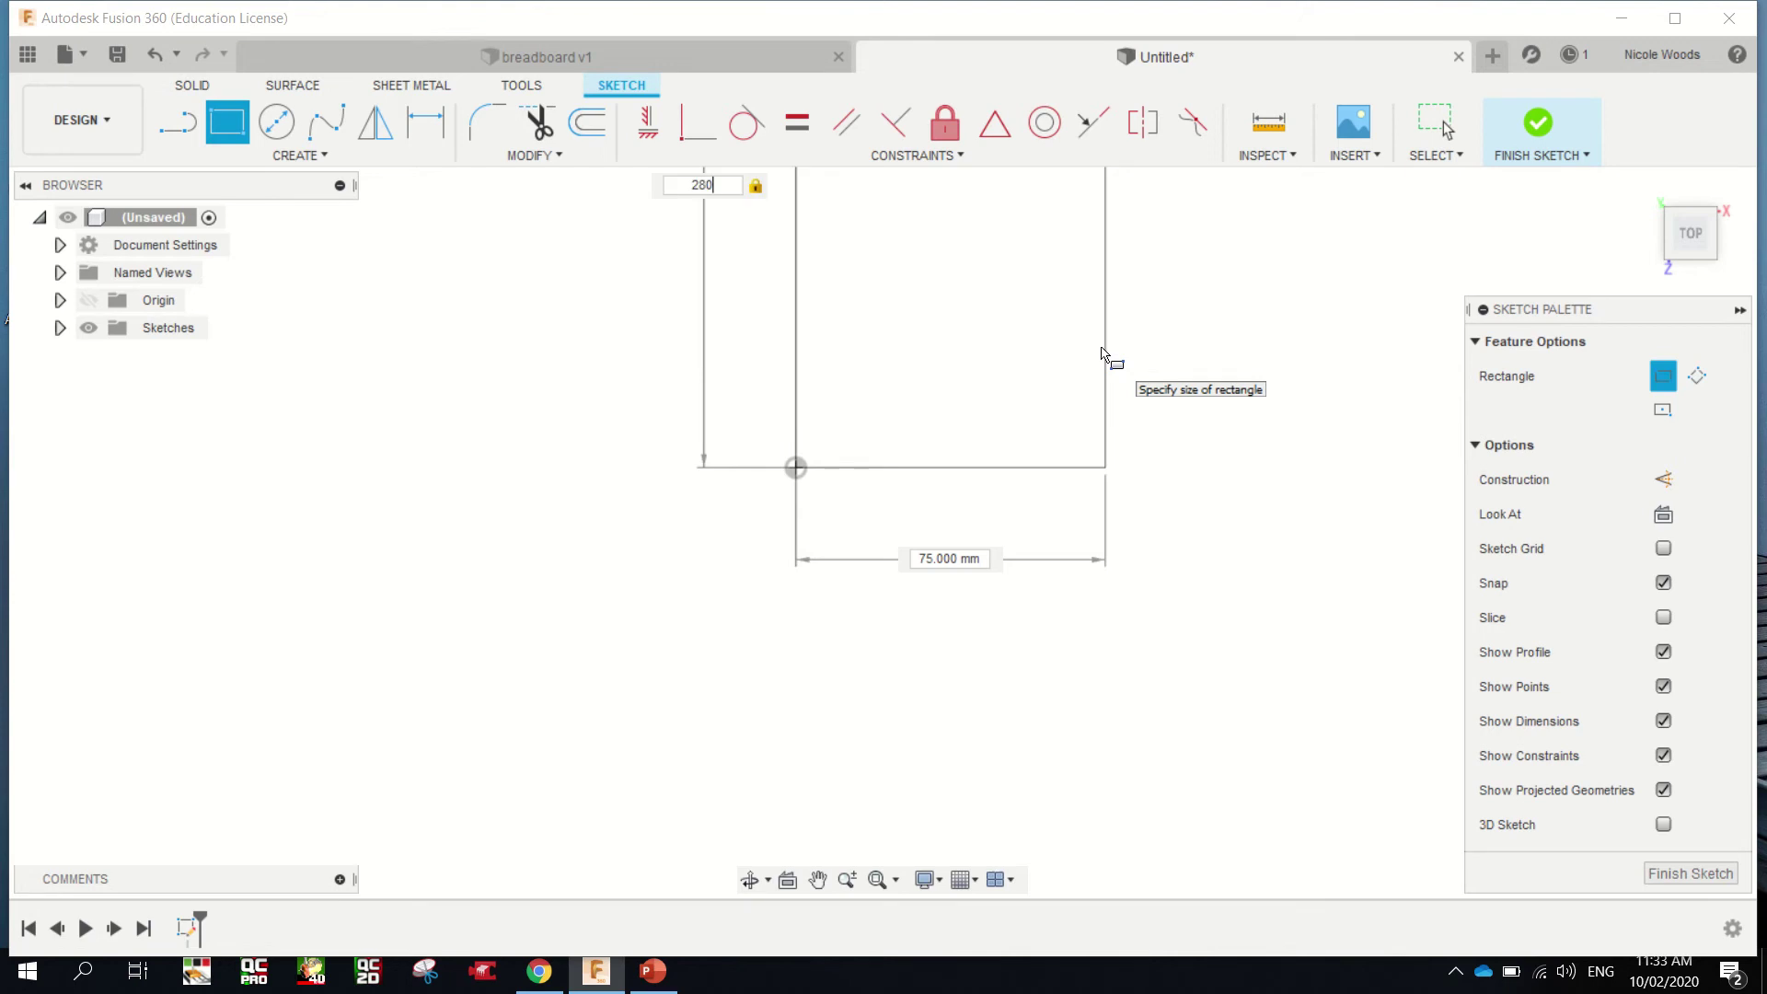
key(Tab)
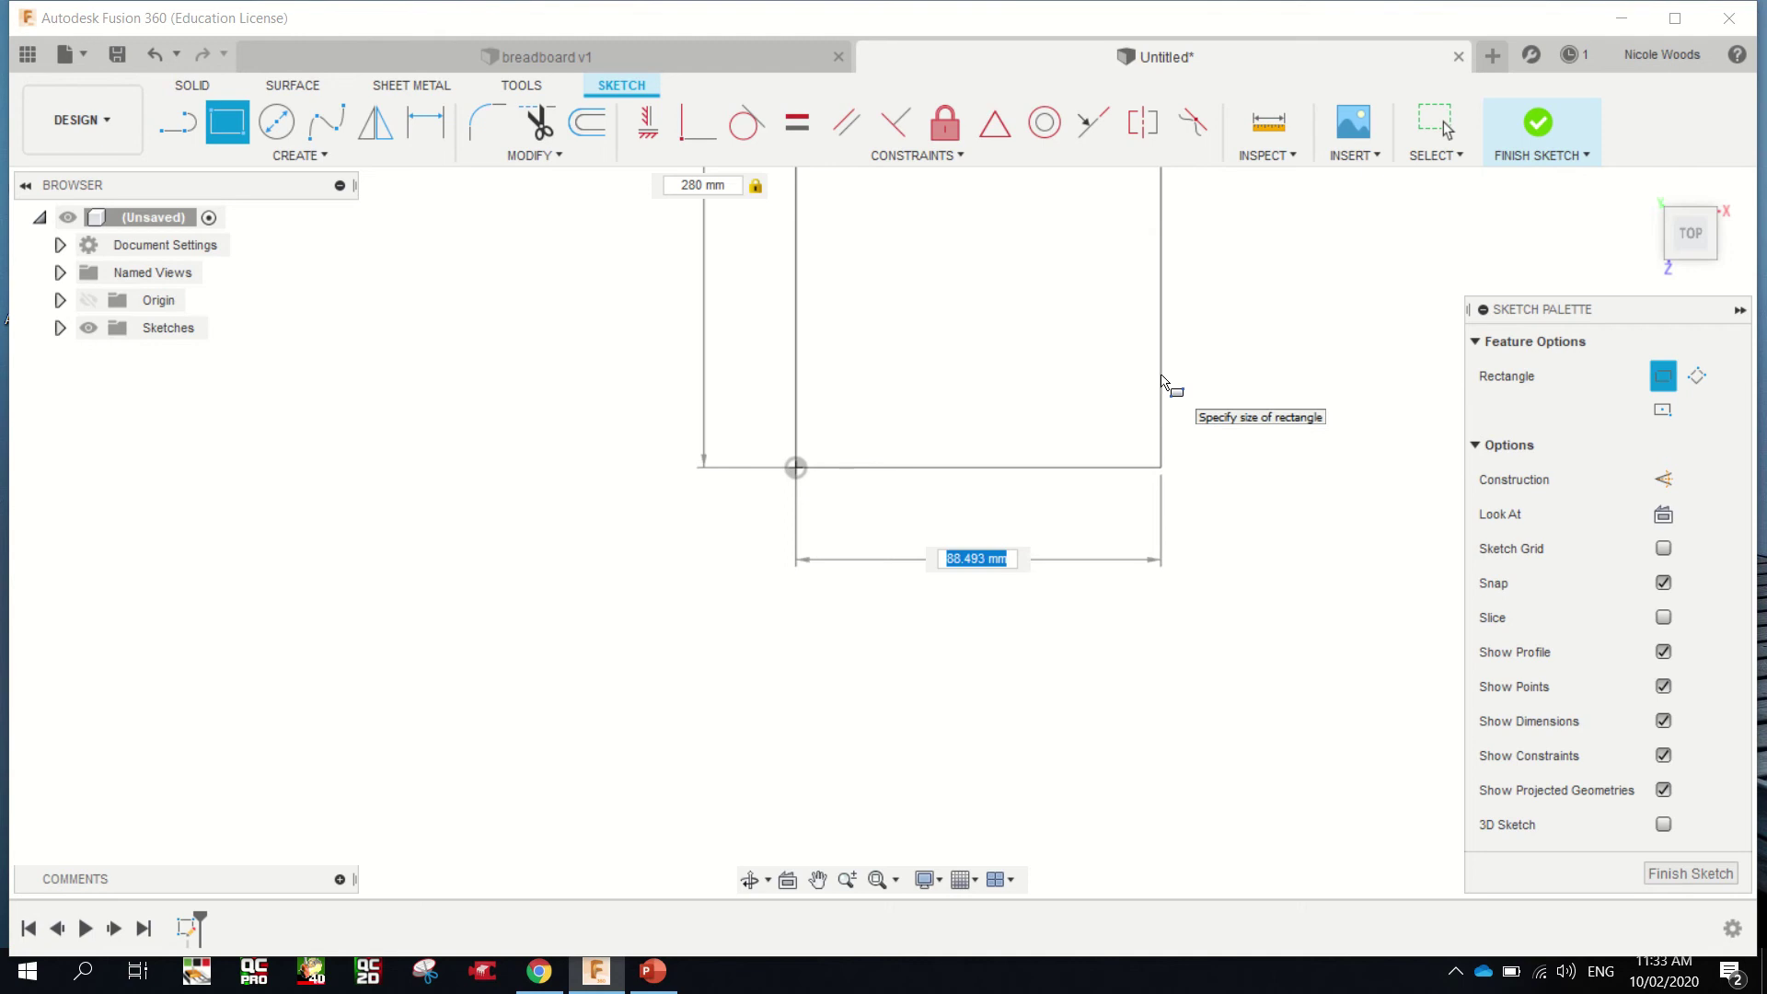
text(700)
key(Return)
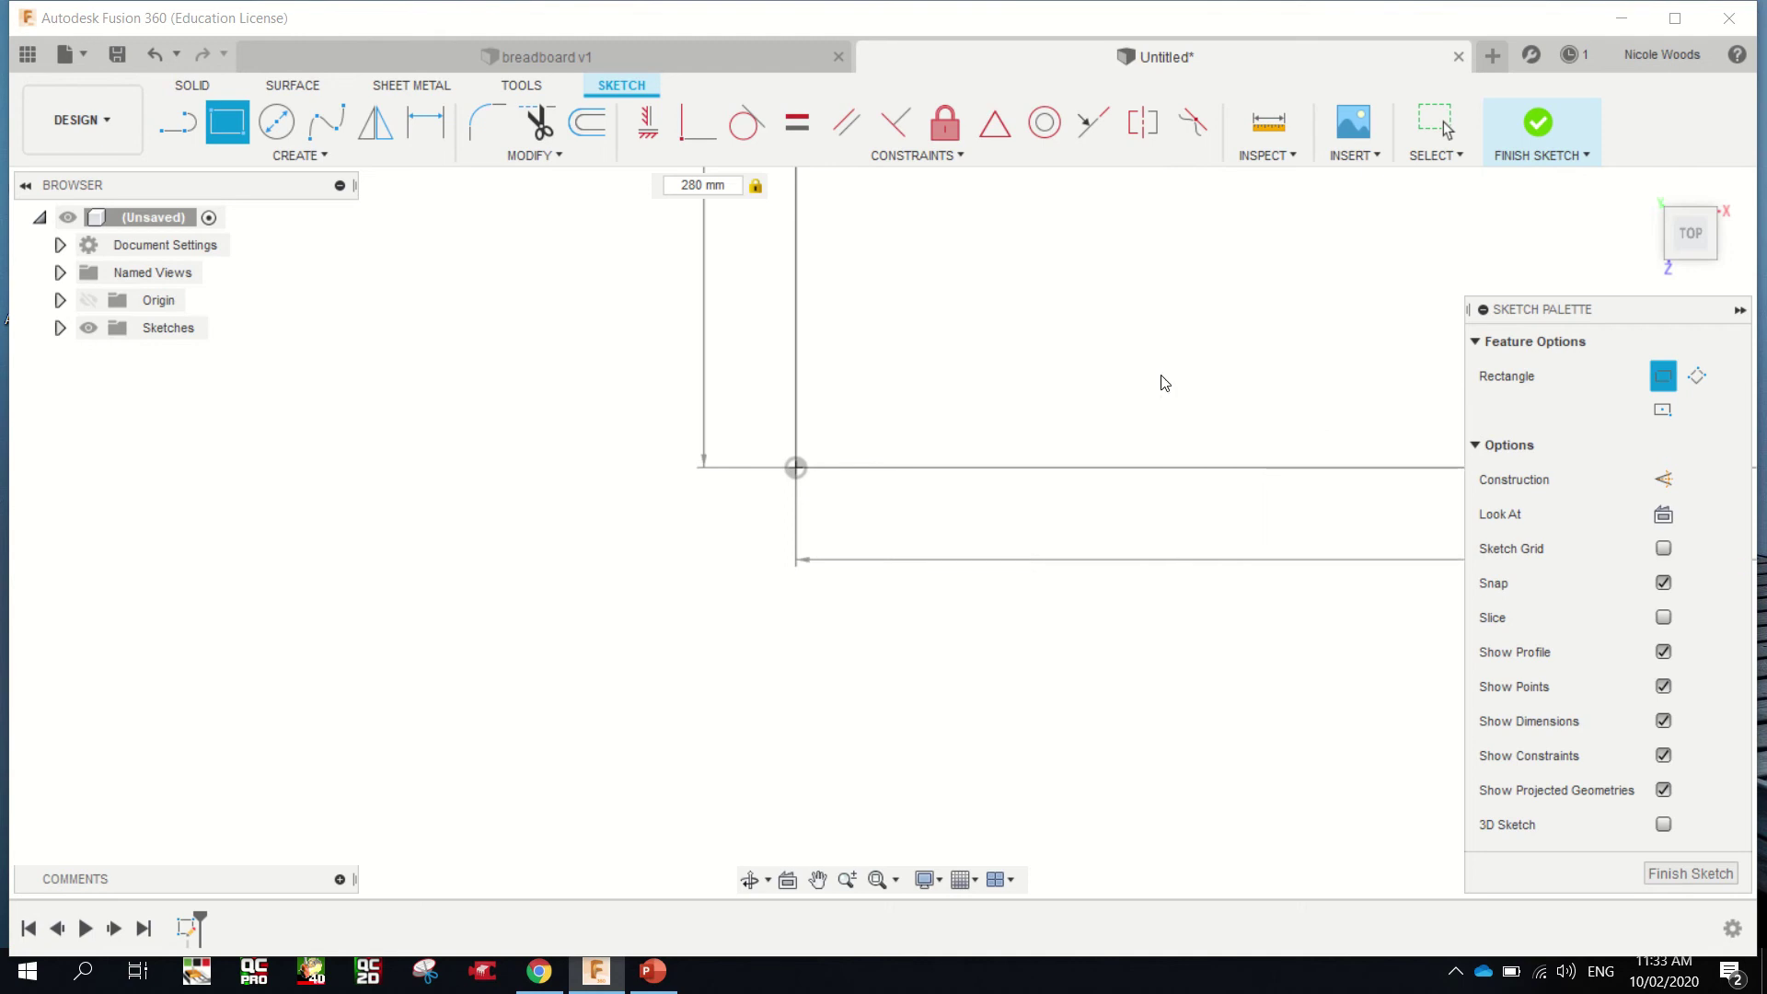
key(Escape)
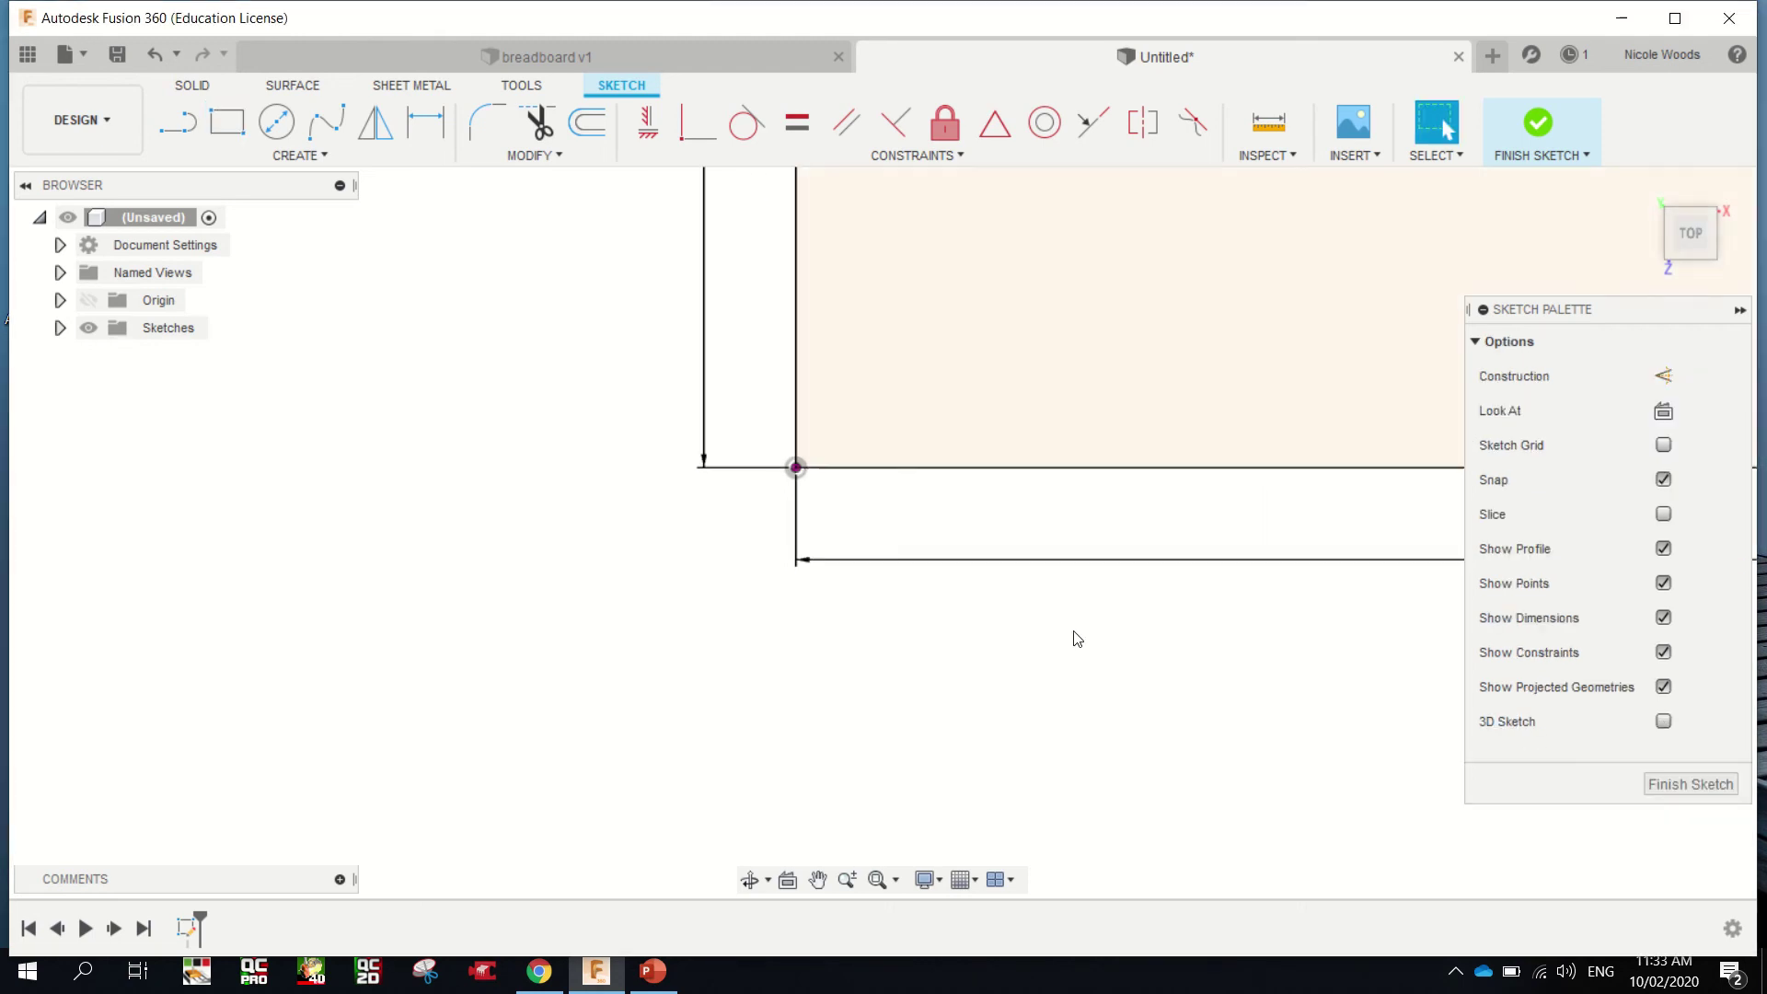
click(886, 882)
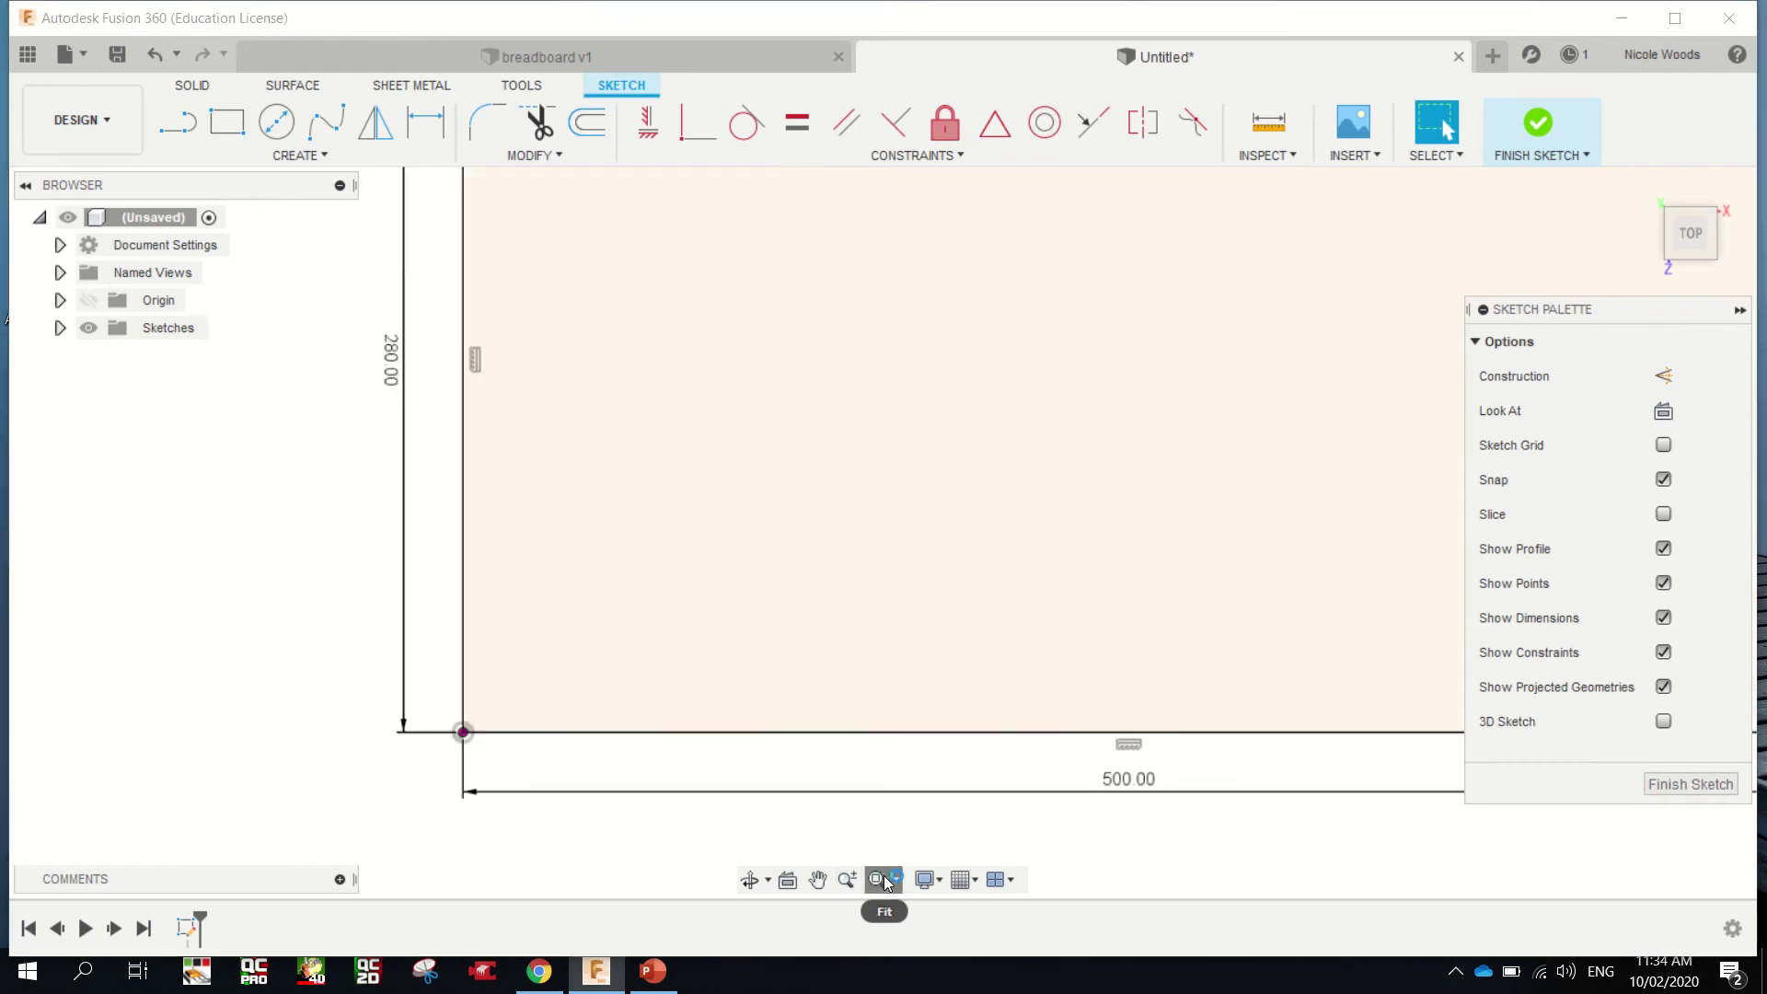
click(1690, 784)
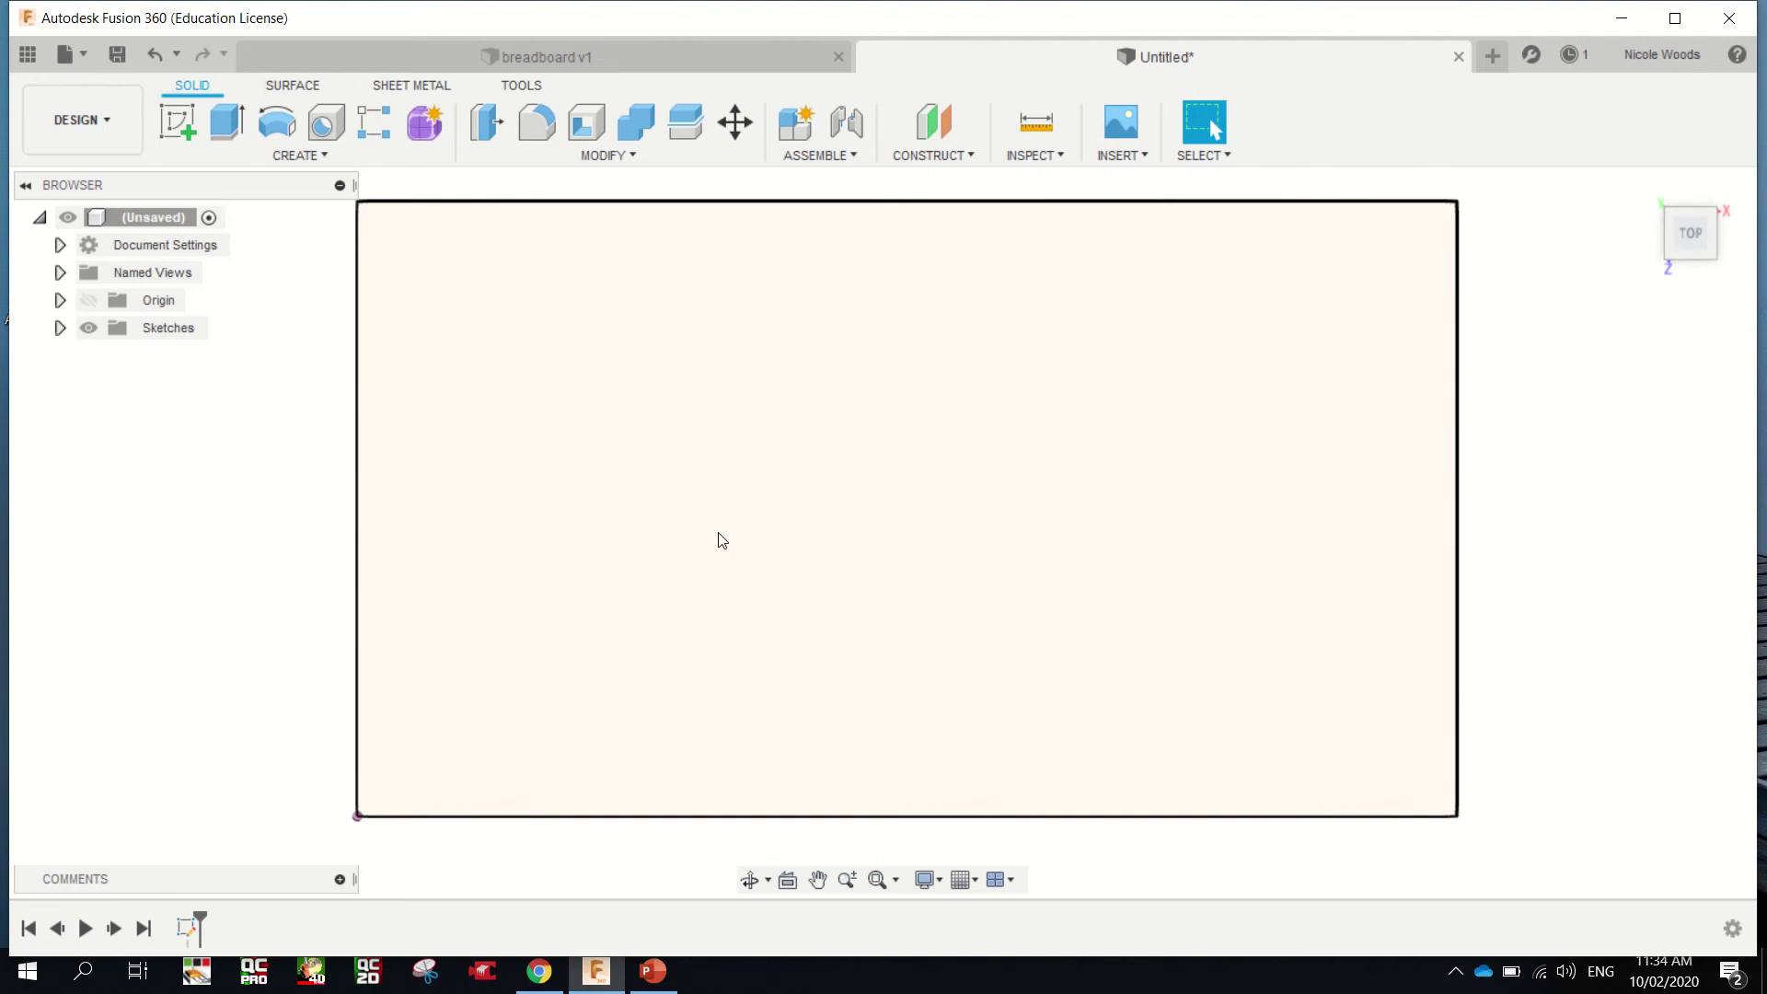
Step: Extrude the rectangular profile 38 mm upward as a new body
click(848, 498)
key(e)
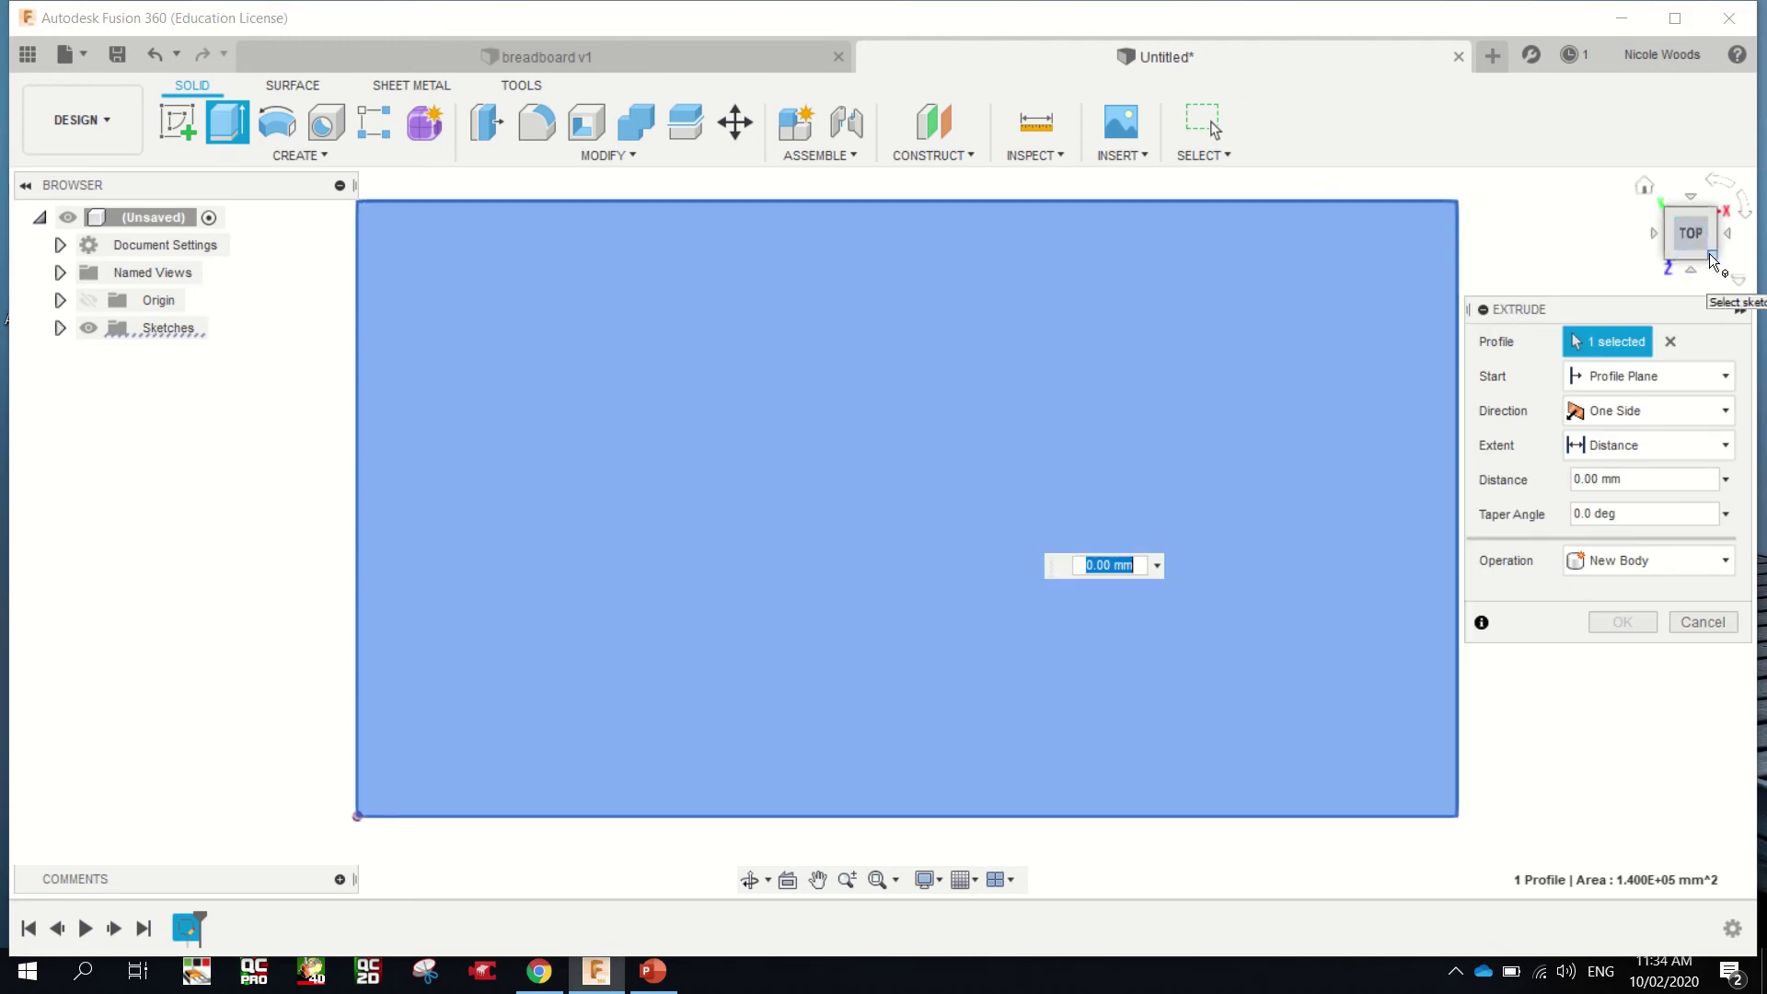
mouse_move(1693, 243)
mouse_down()
mouse_move(1659, 232)
mouse_move(1671, 273)
mouse_up()
drag(919, 507, 905, 396)
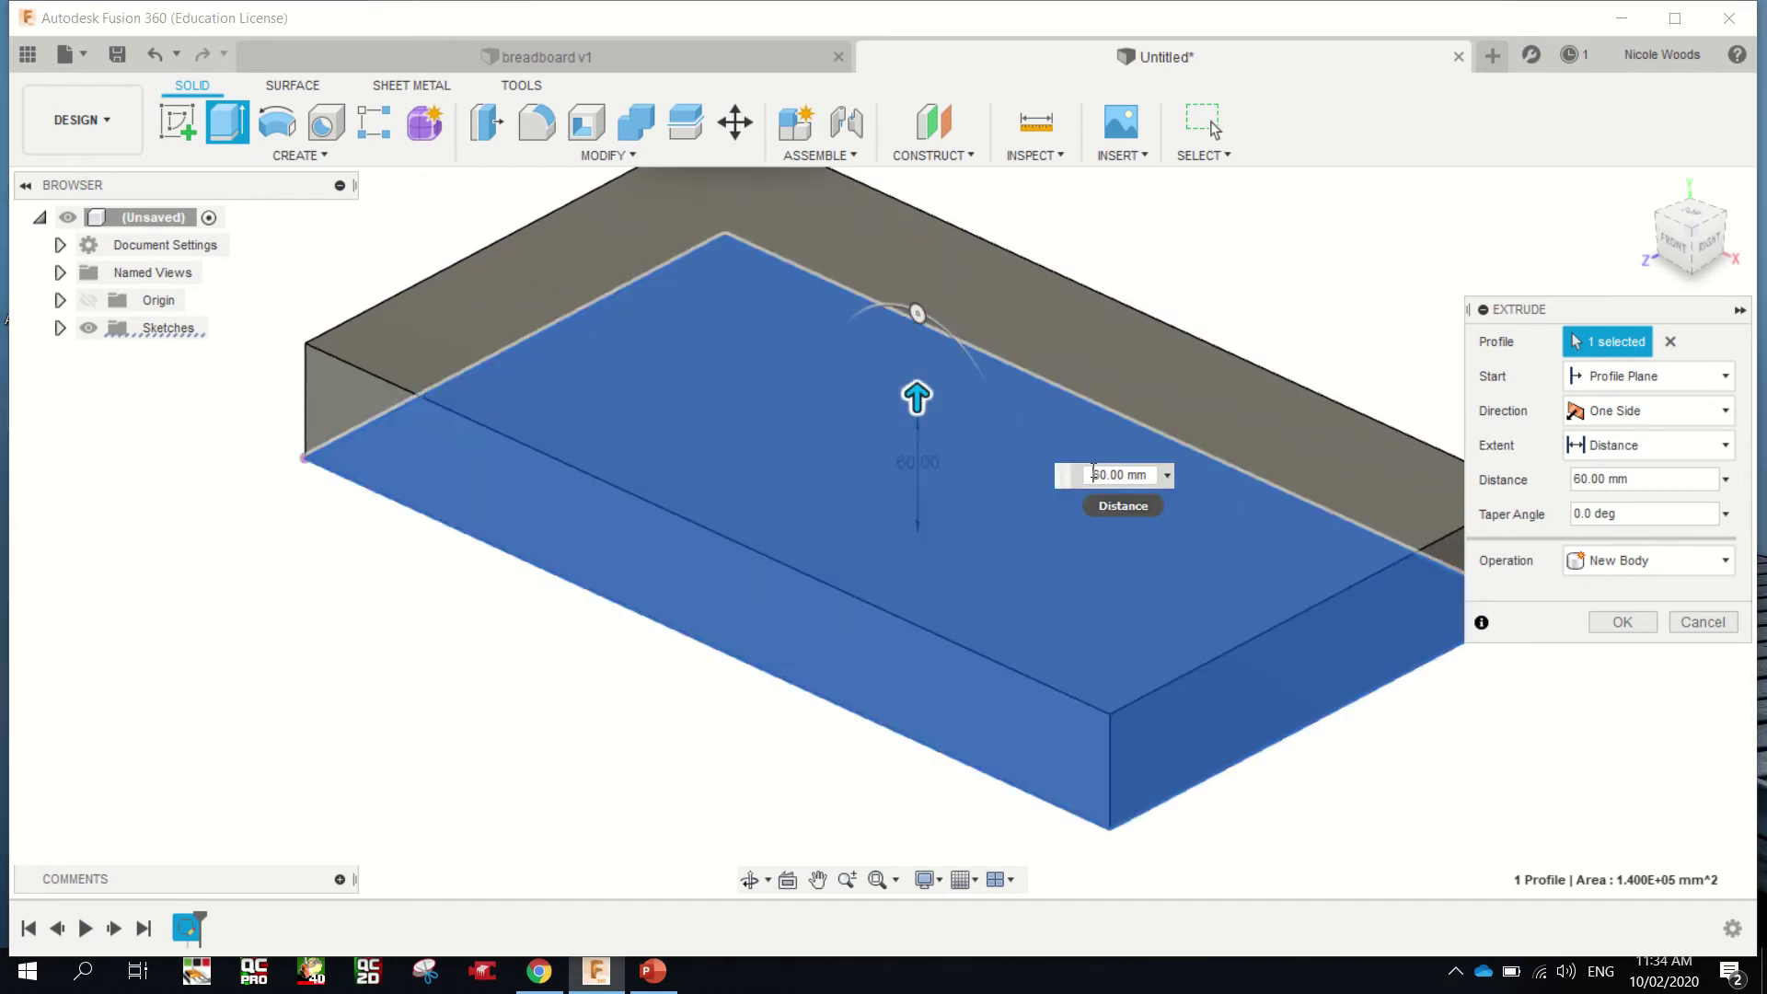
drag(1094, 472, 1112, 472)
text(38)
key(Return)
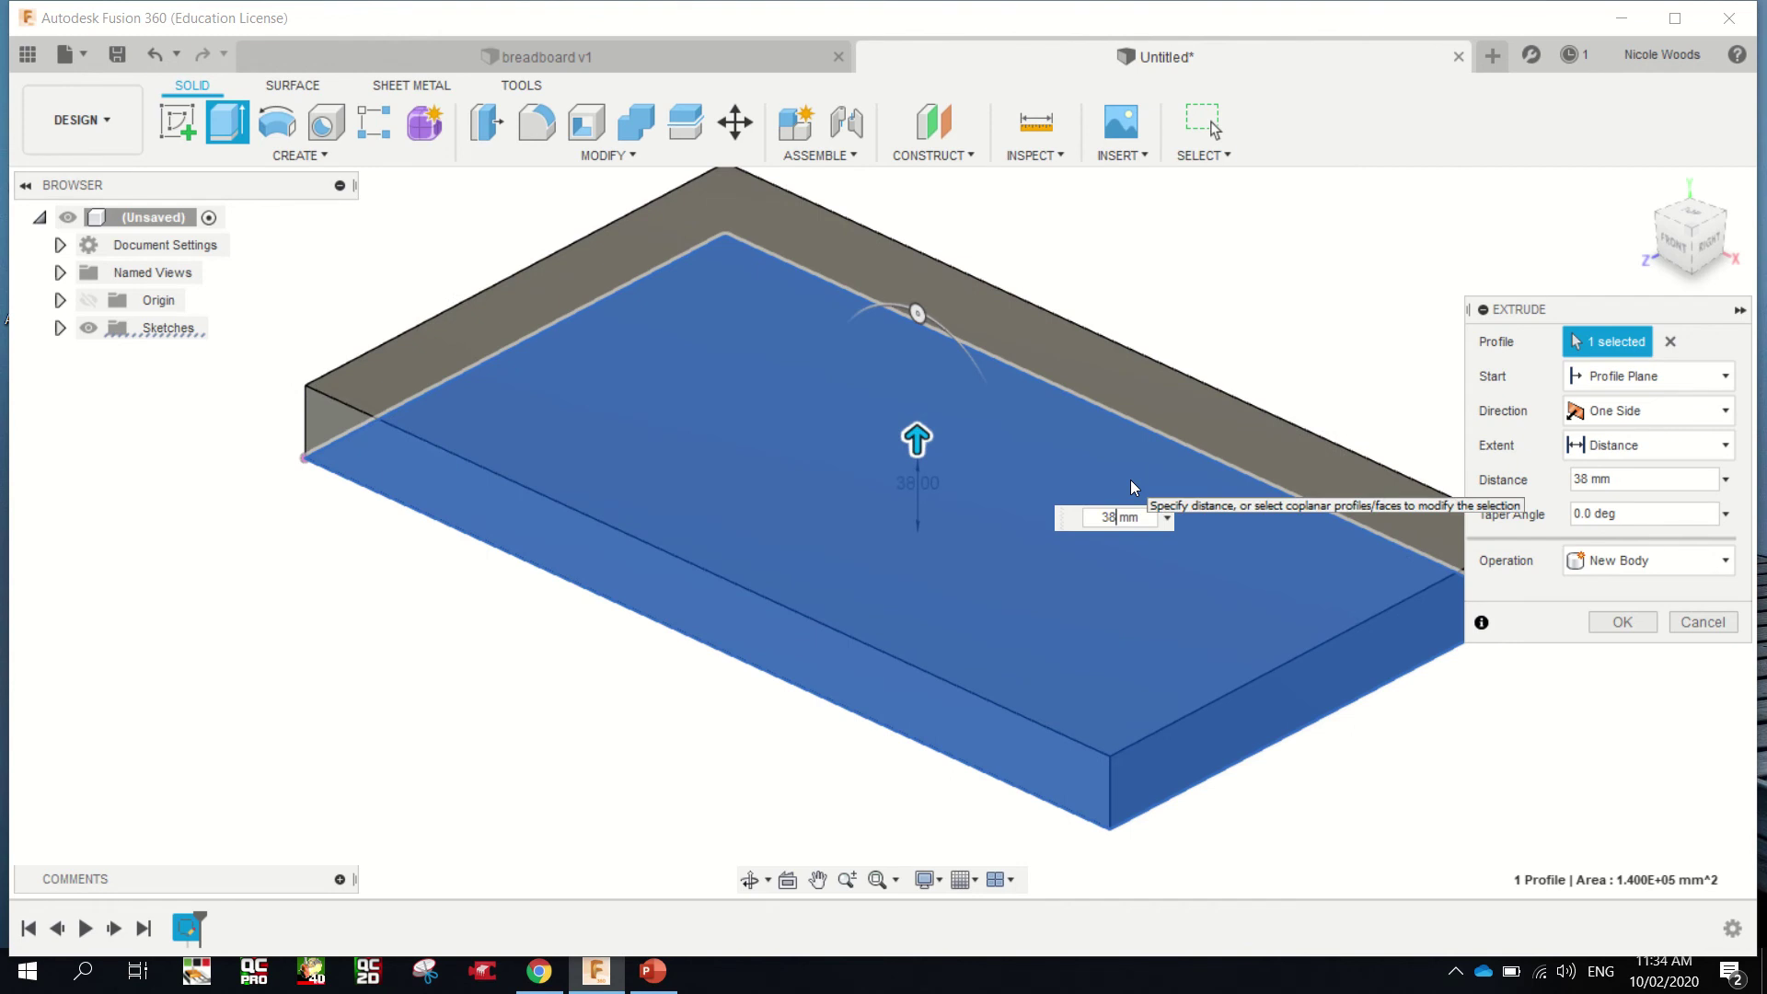
key(Return)
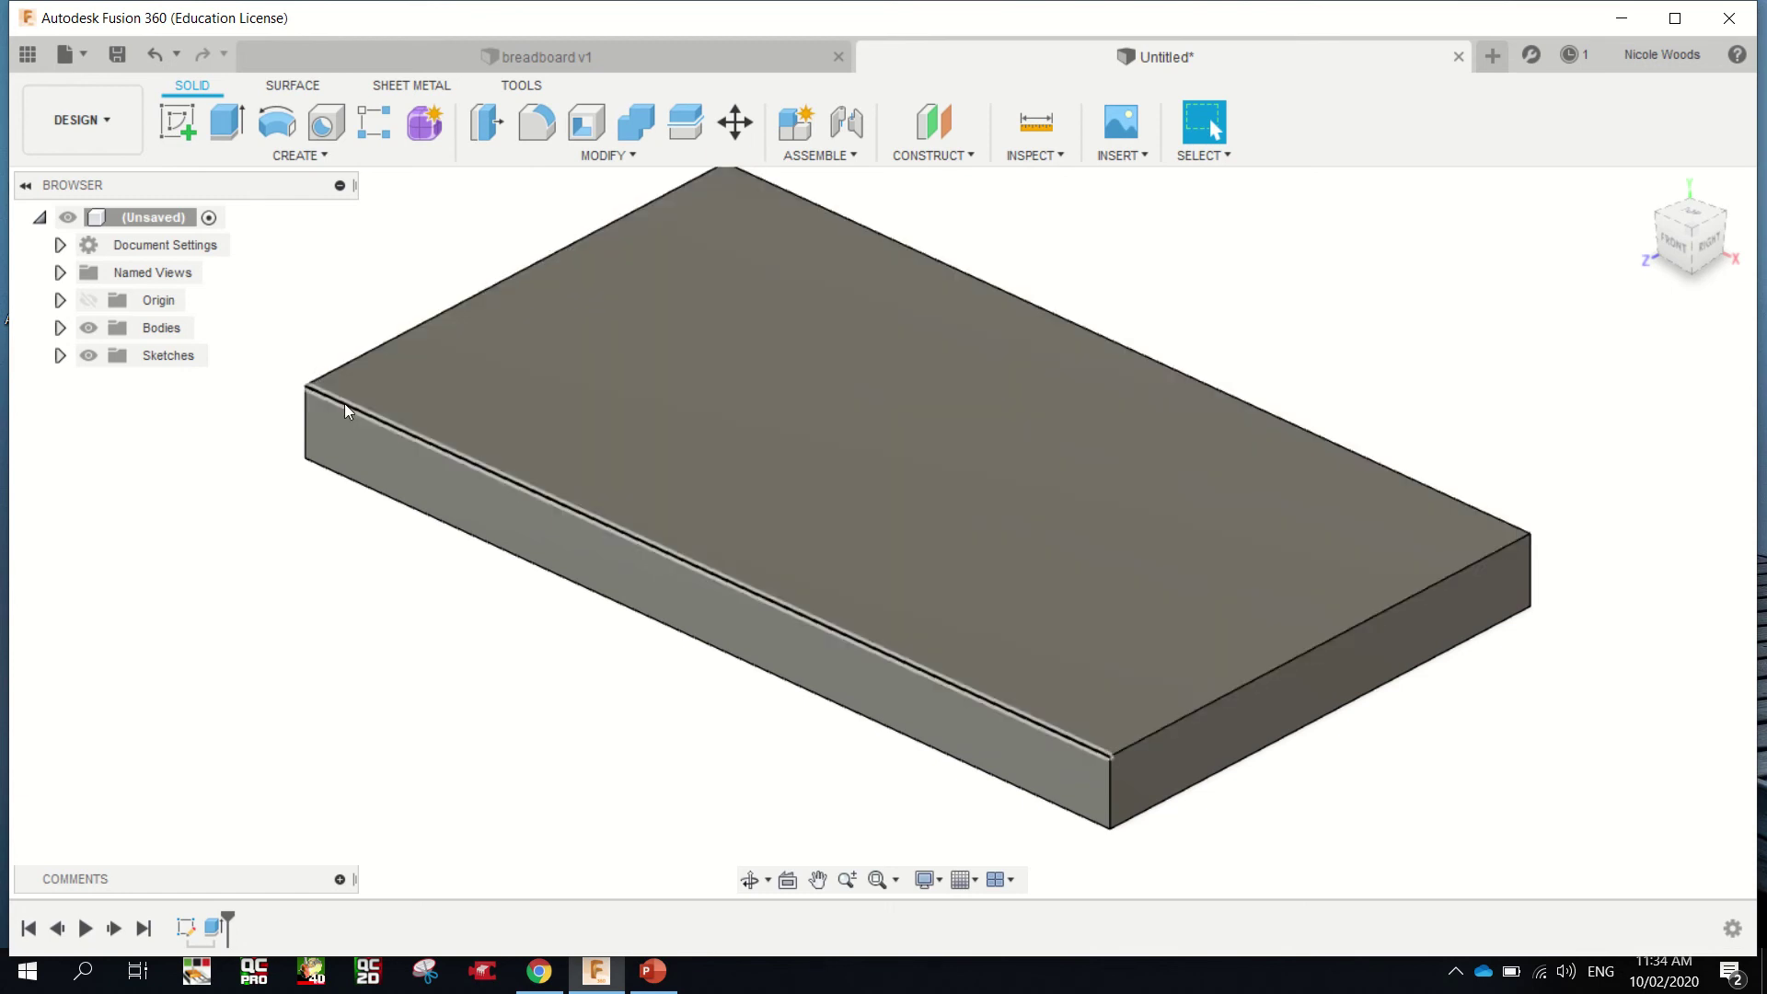
Step: Chamfer the board's upper short edge at the origin end with an equal distance of 10 mm
click(556, 155)
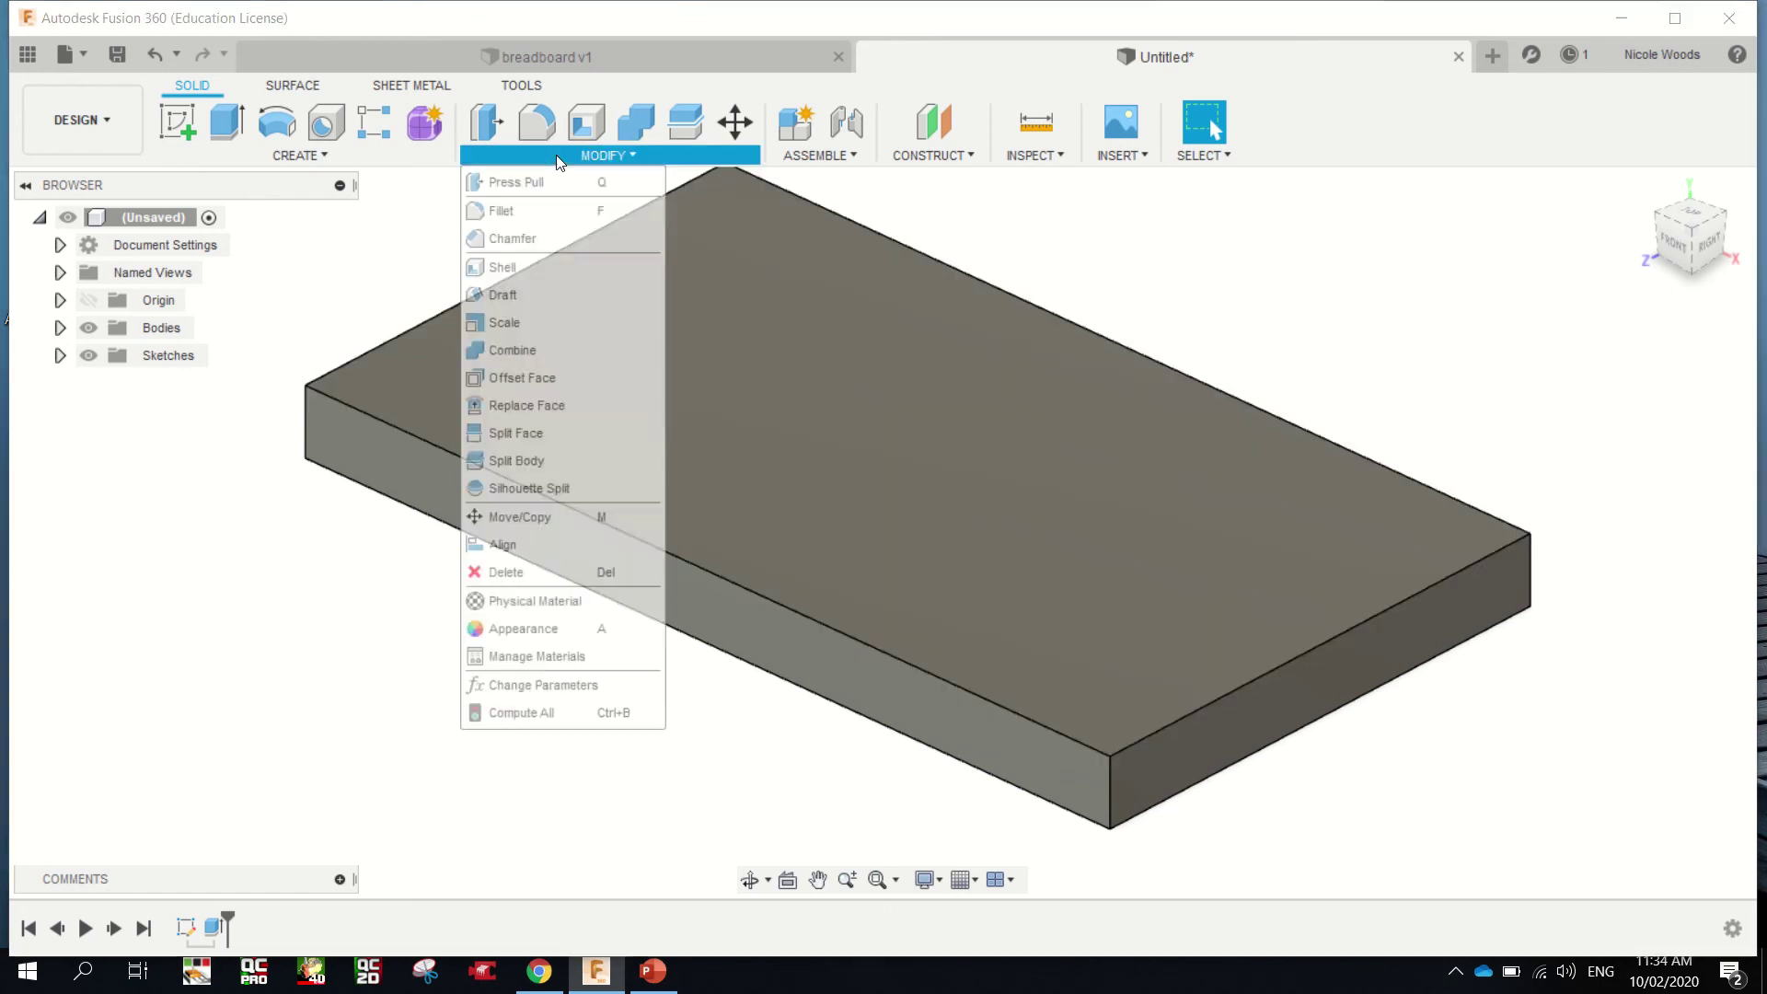
click(554, 238)
click(516, 273)
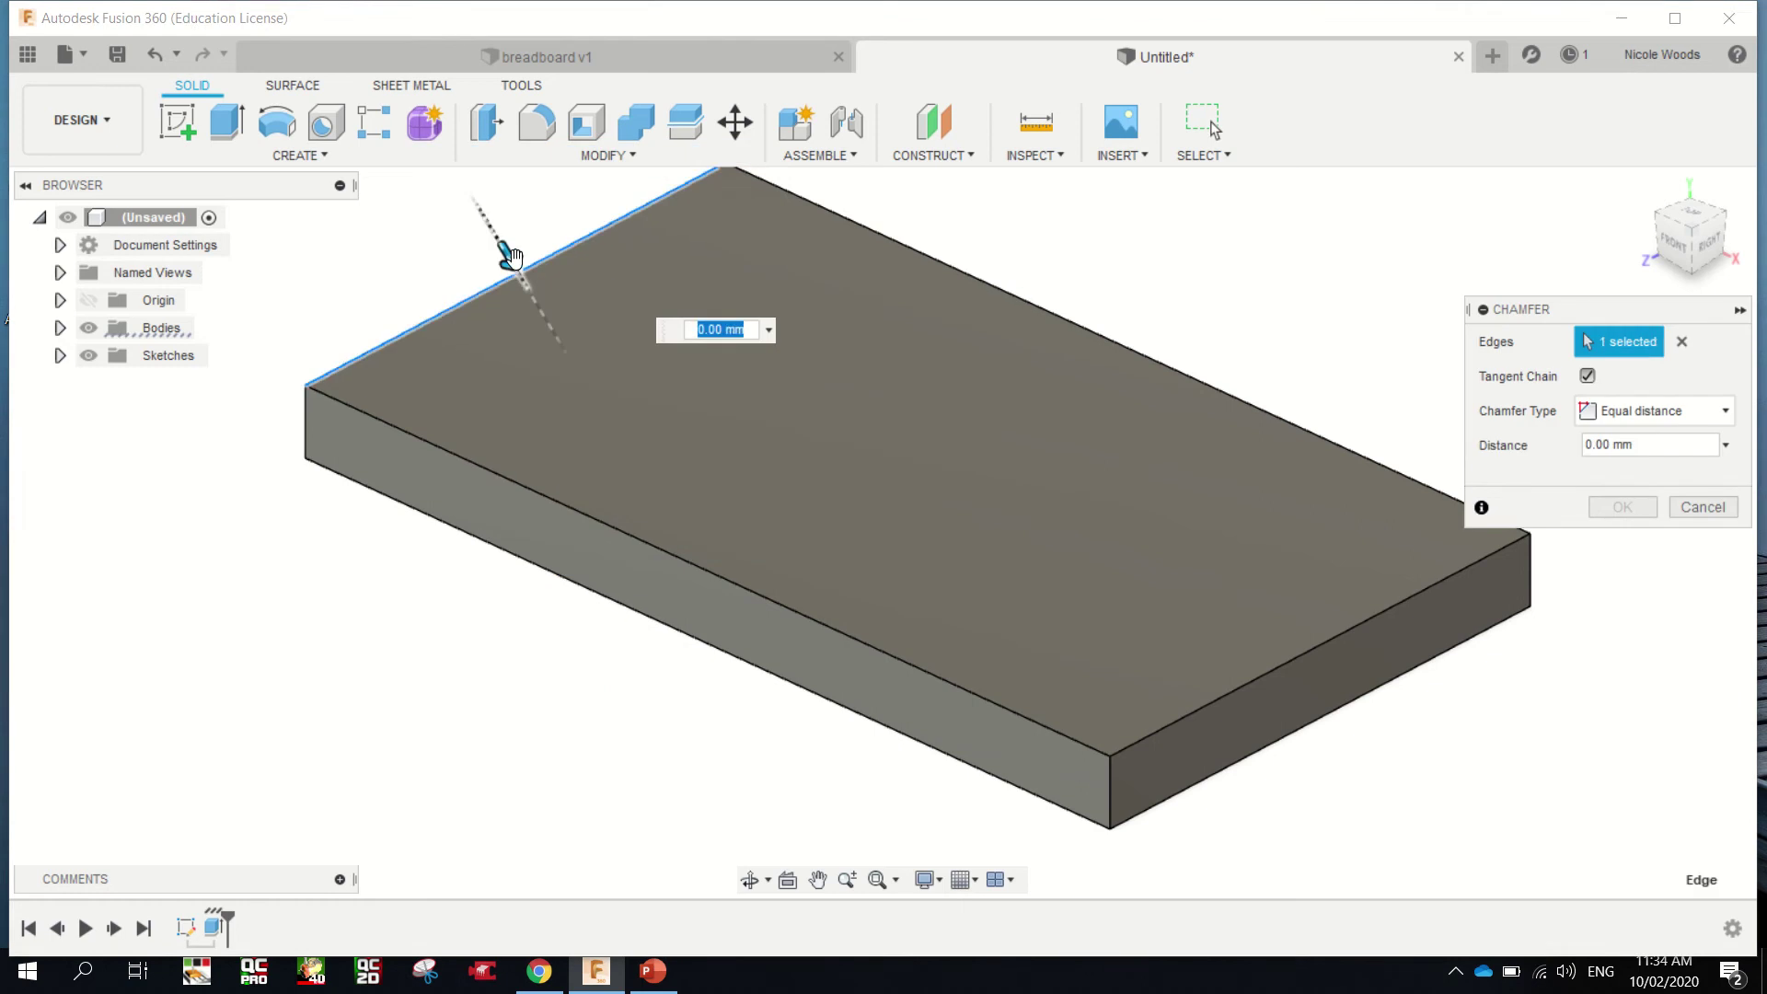
drag(512, 258, 529, 283)
text(10)
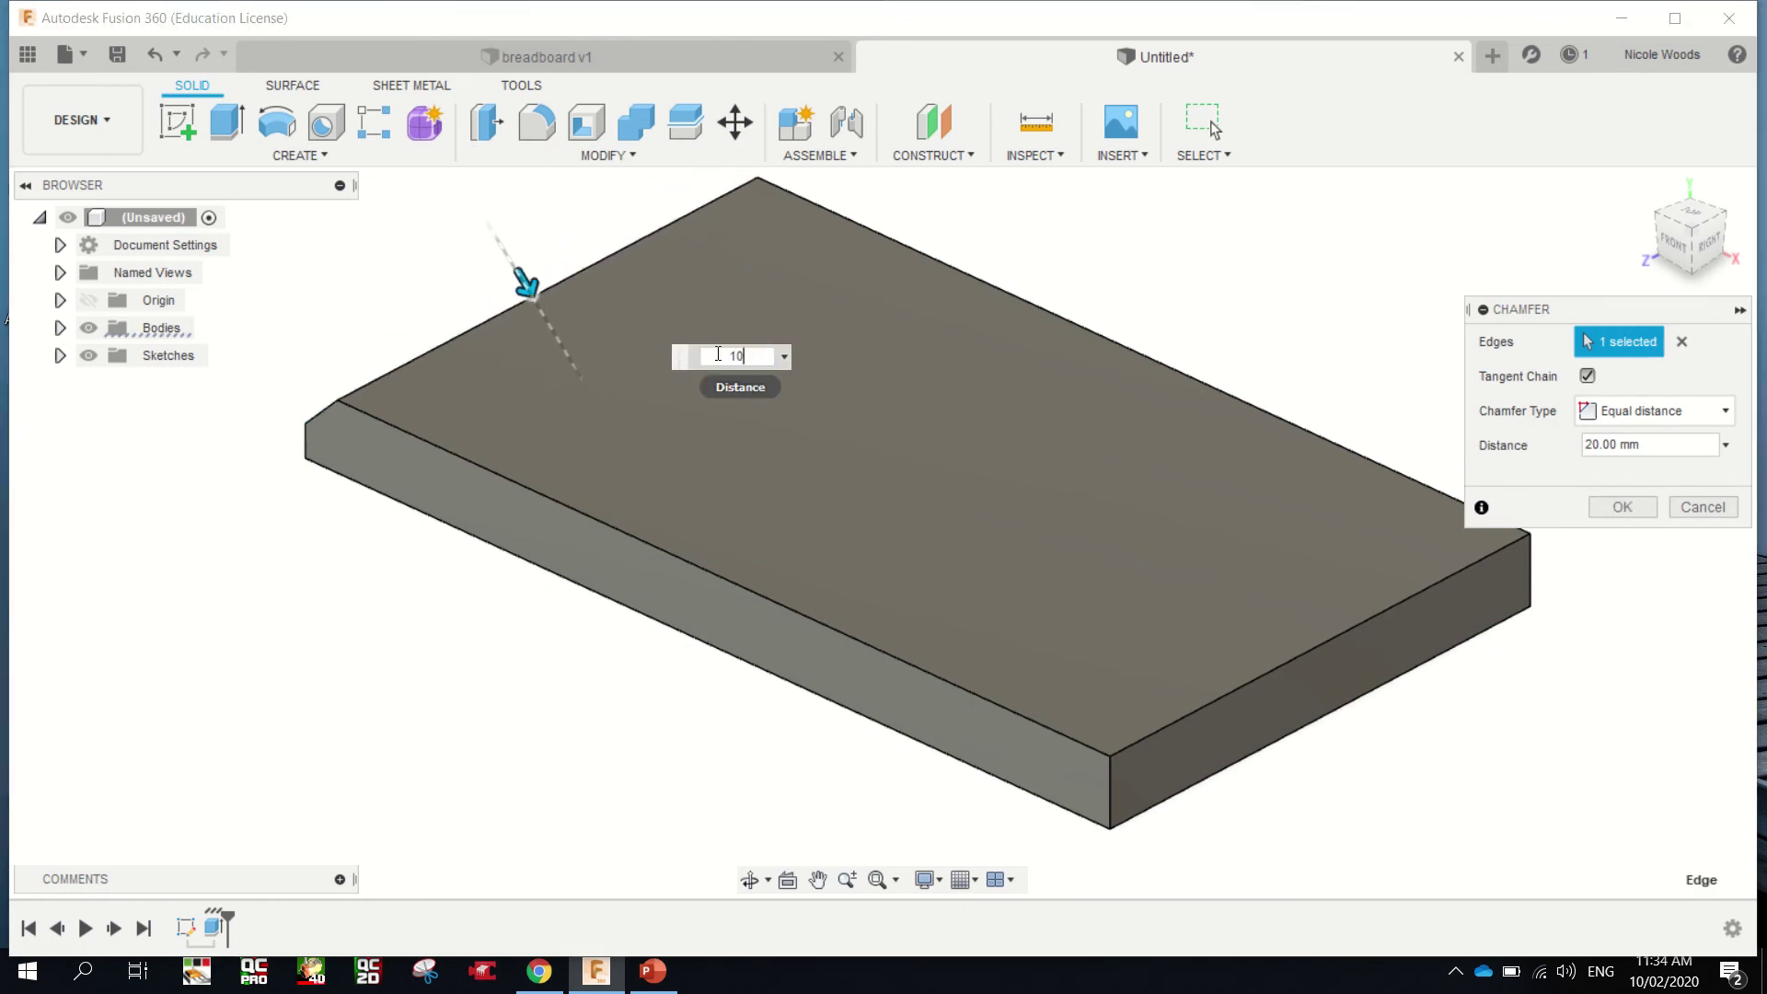
key(Return)
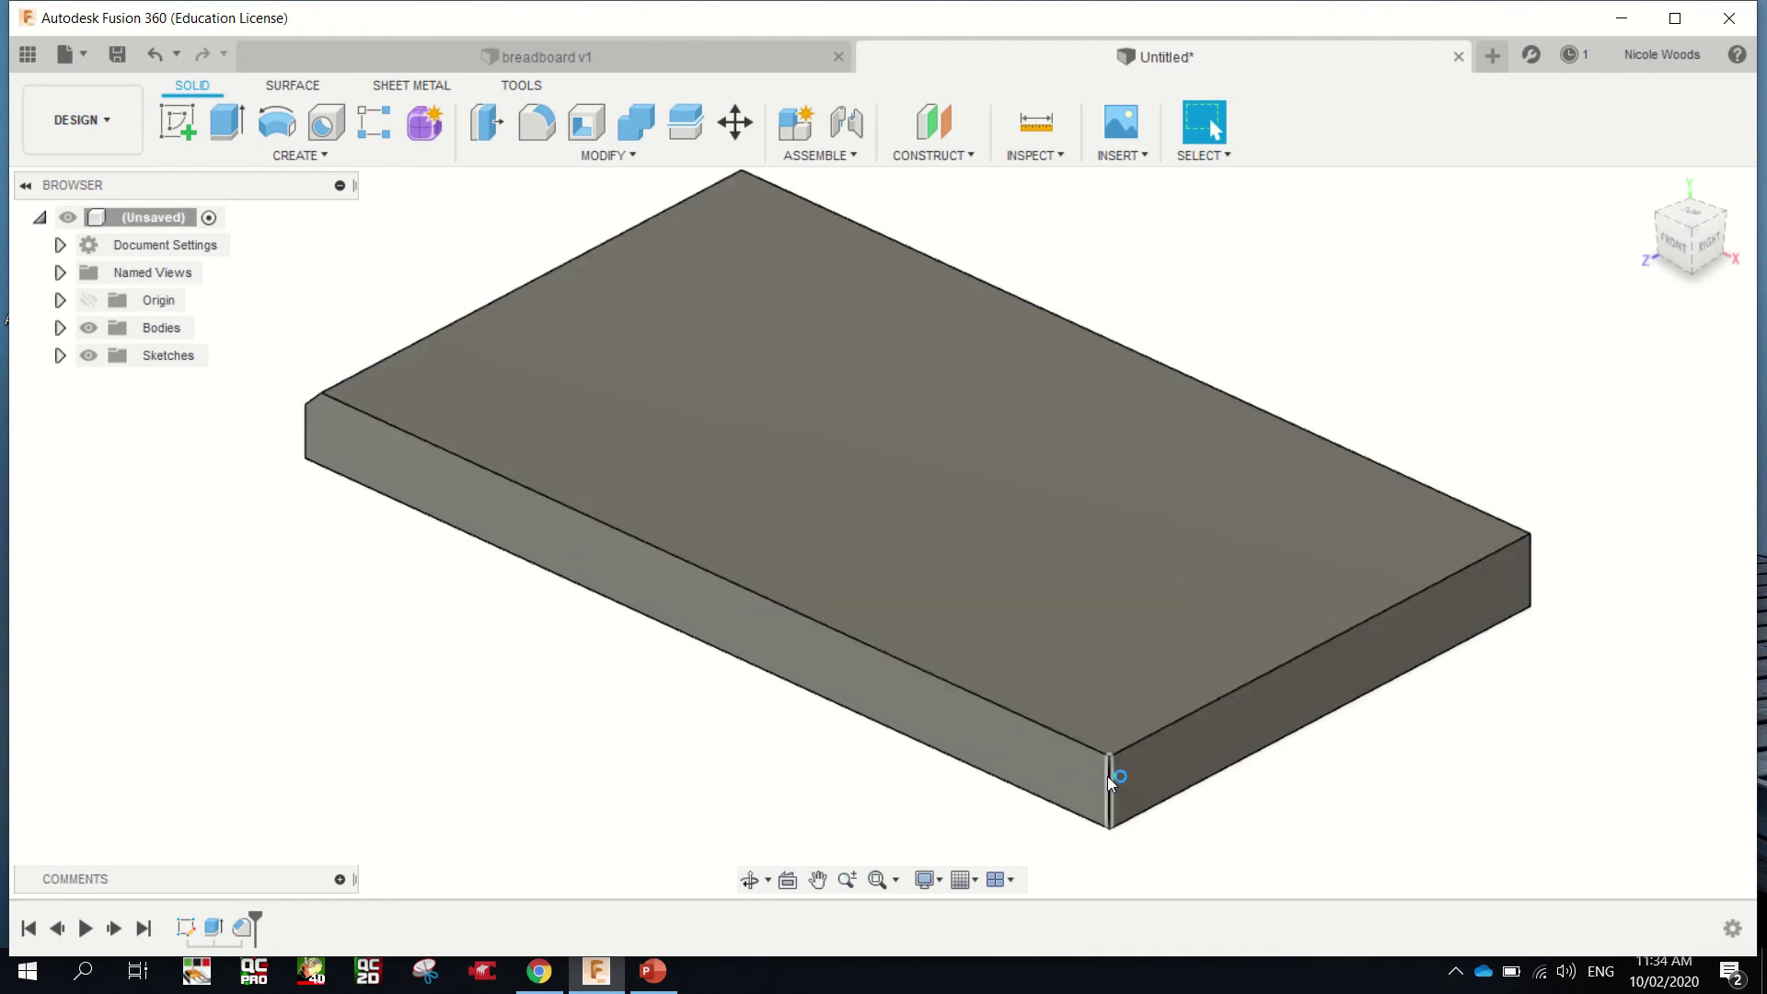
Step: Chamfer the vertical edge at the board's front-right corner with an equal distance of 30 mm
click(581, 137)
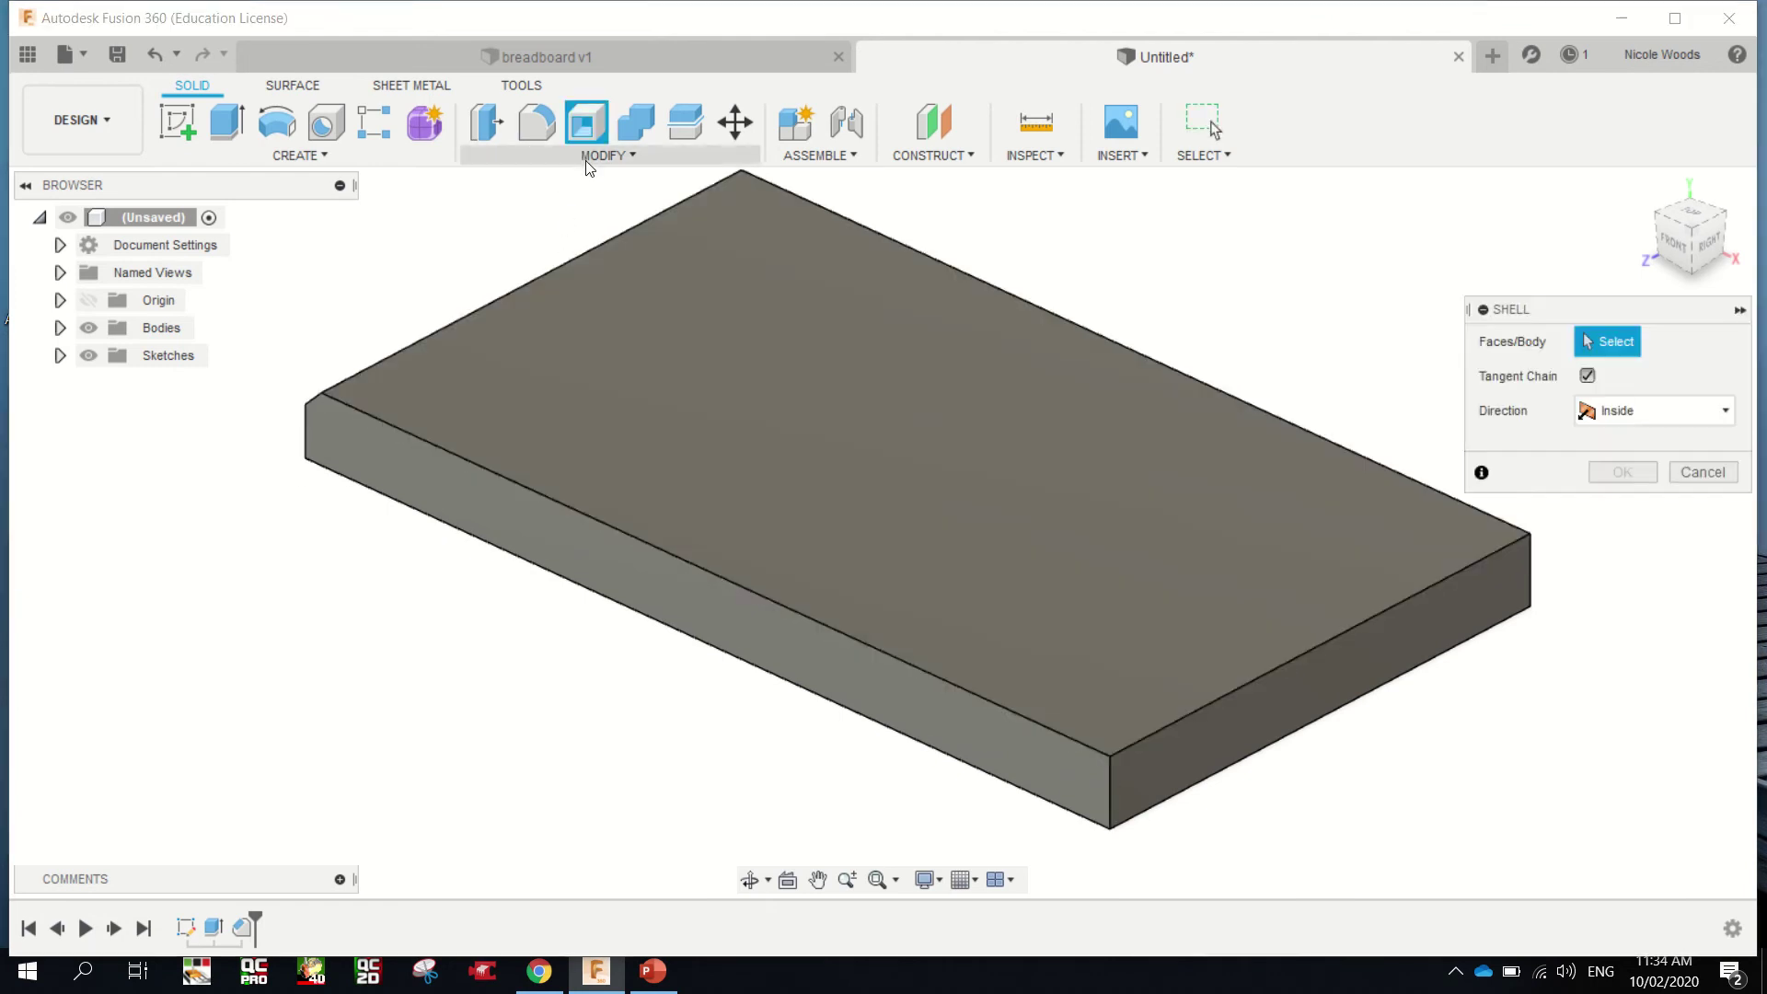
click(594, 154)
click(513, 239)
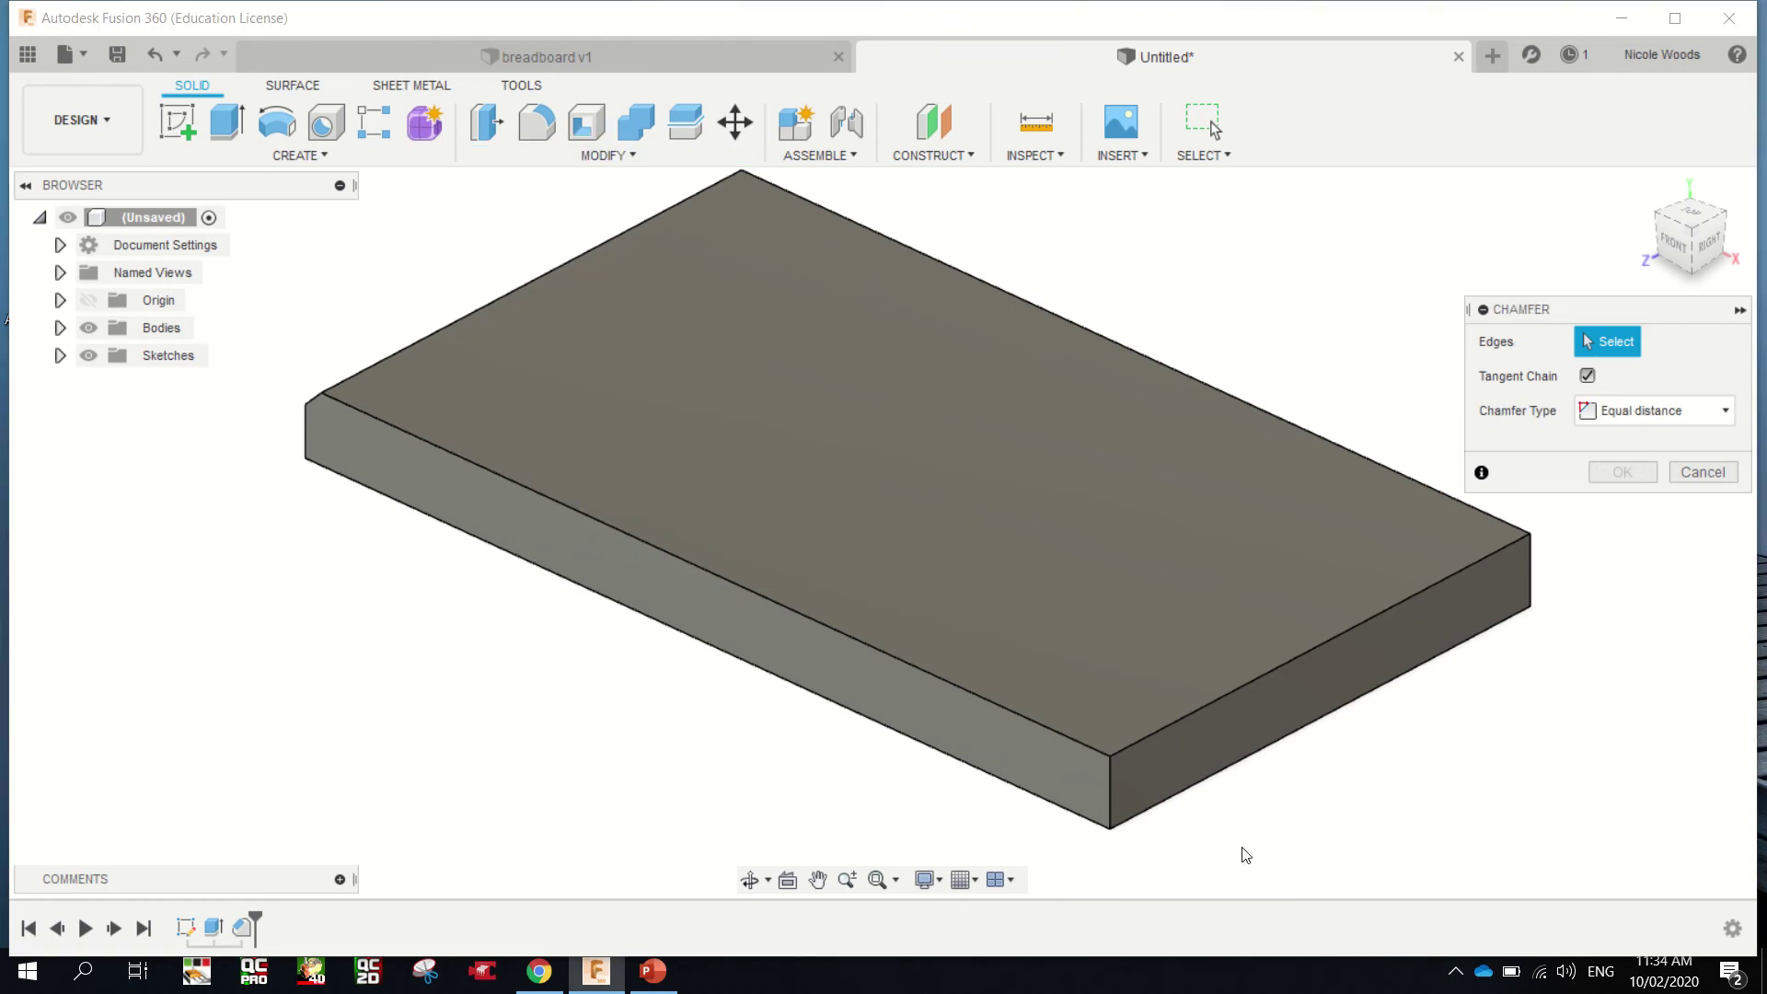
click(1111, 797)
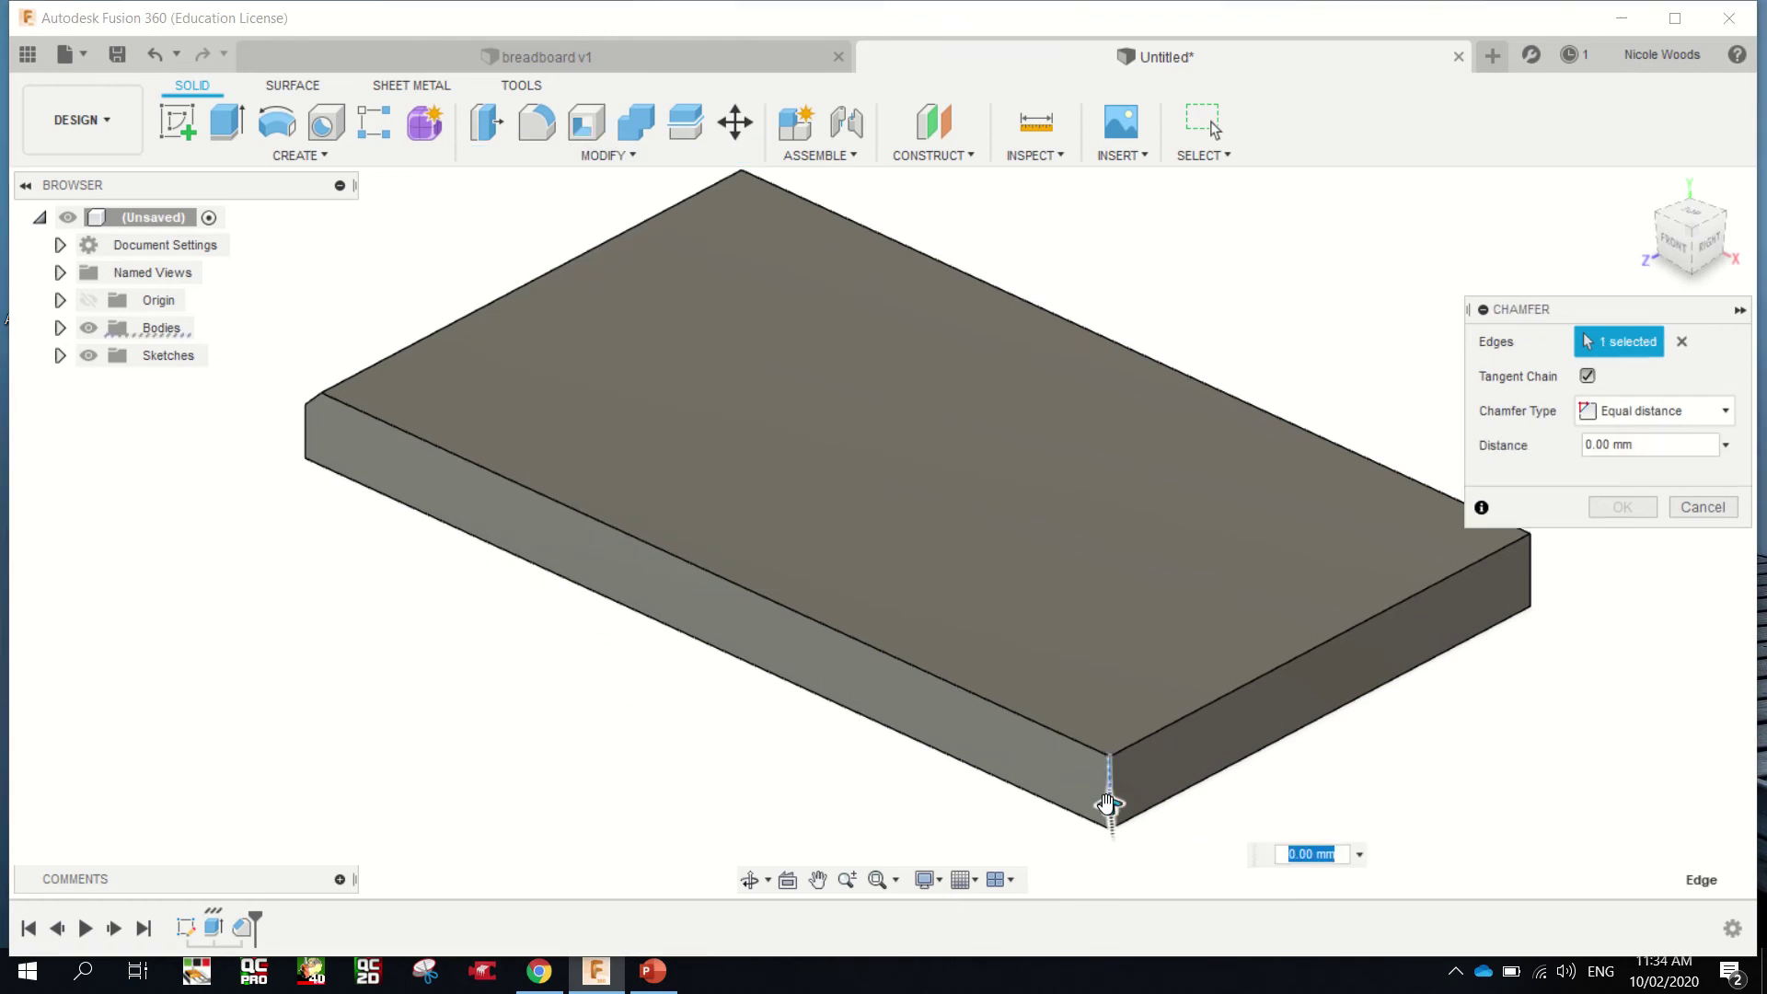
mouse_move(1106, 796)
mouse_down()
mouse_move(1107, 767)
mouse_move(1108, 783)
mouse_up()
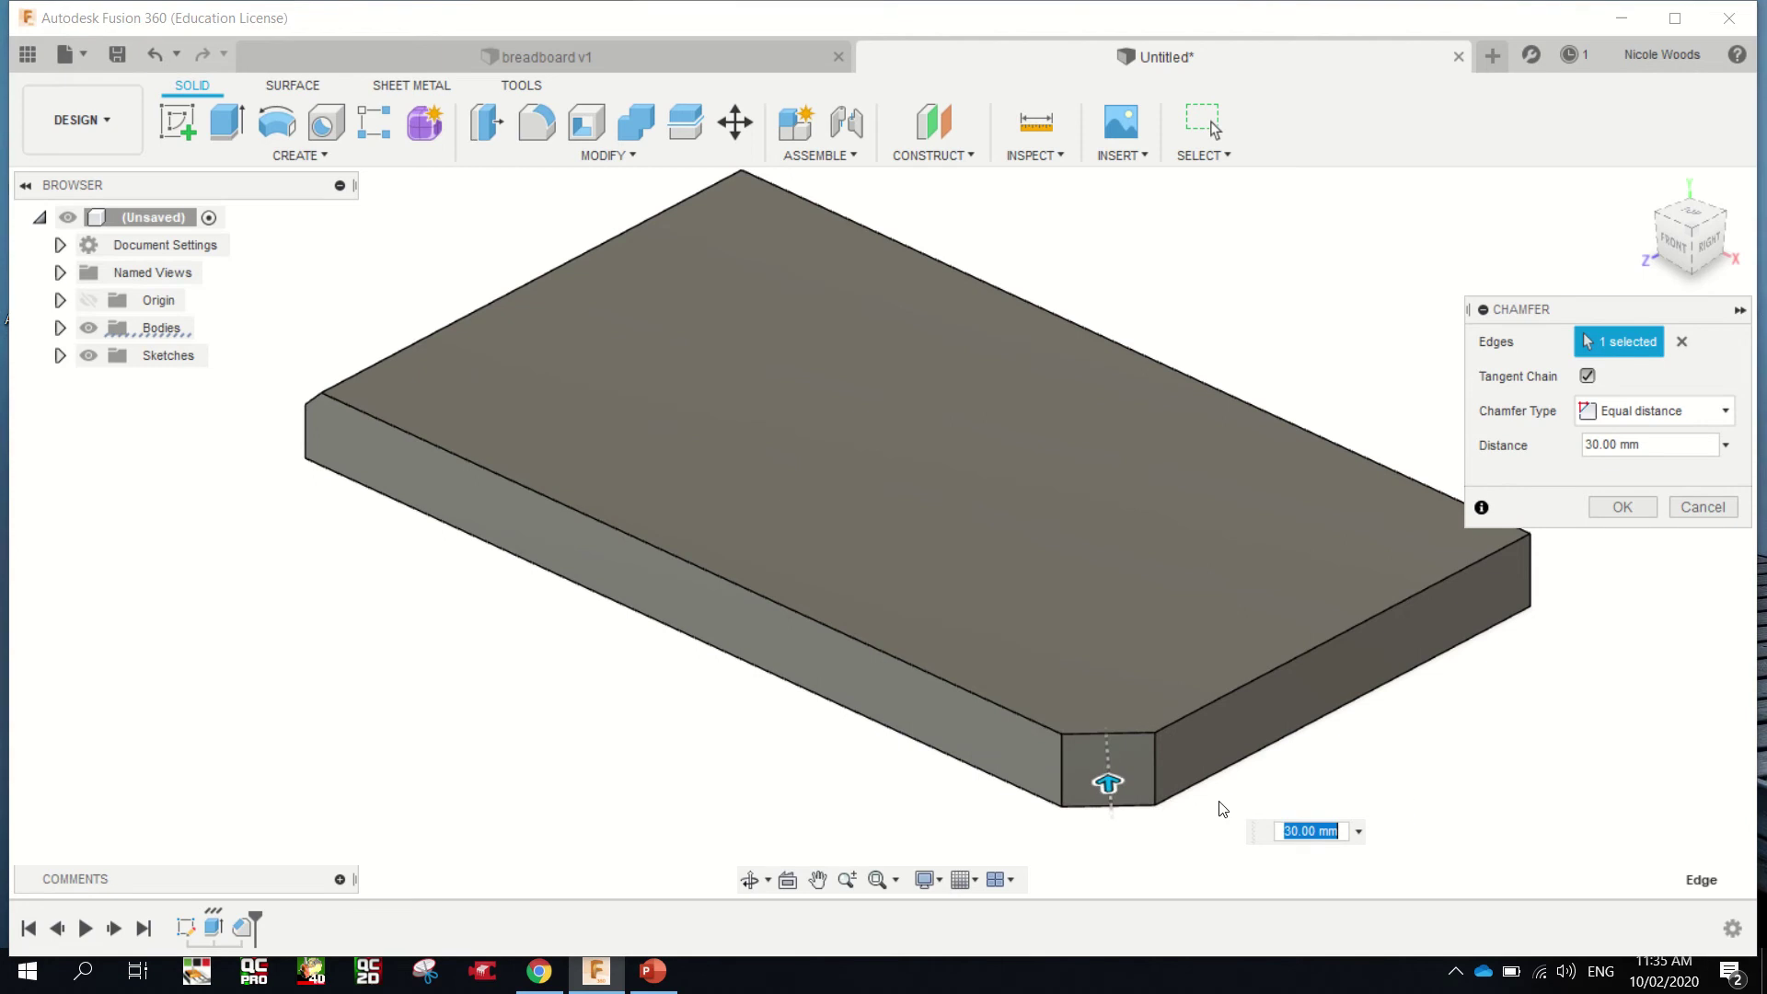
key(Return)
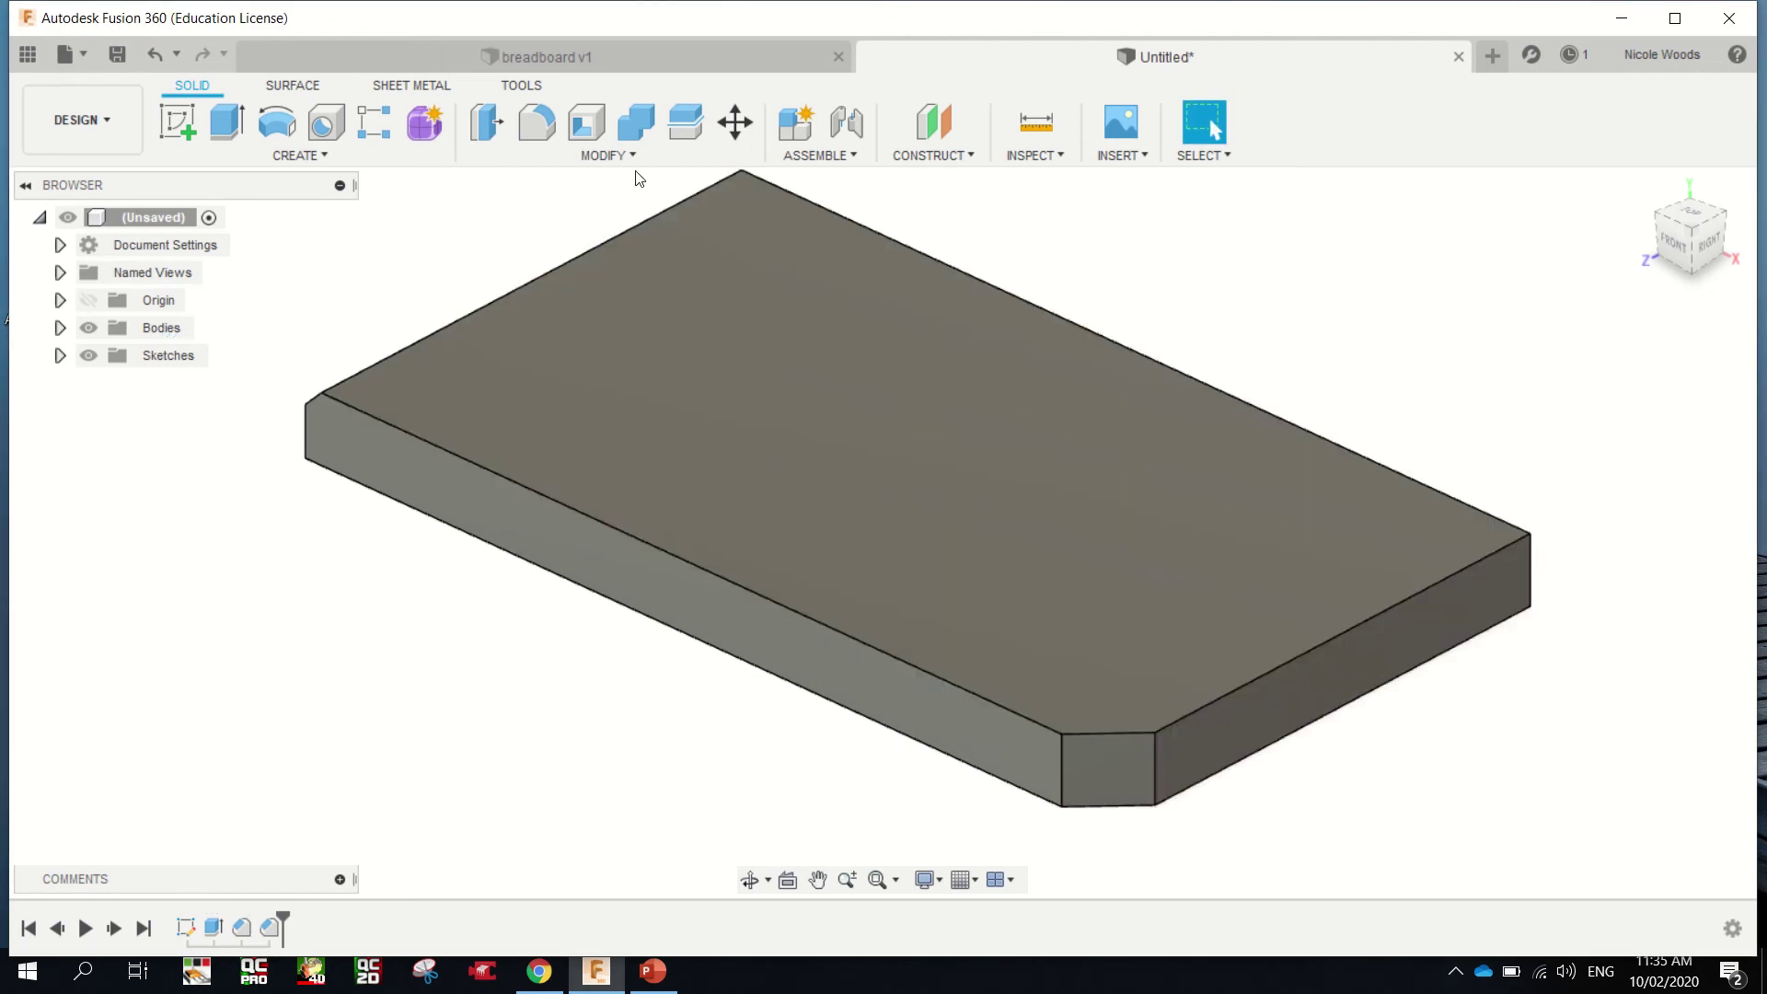
Step: Fillet the vertical edge at the board's back-right corner with a constant 20 mm radius
click(552, 153)
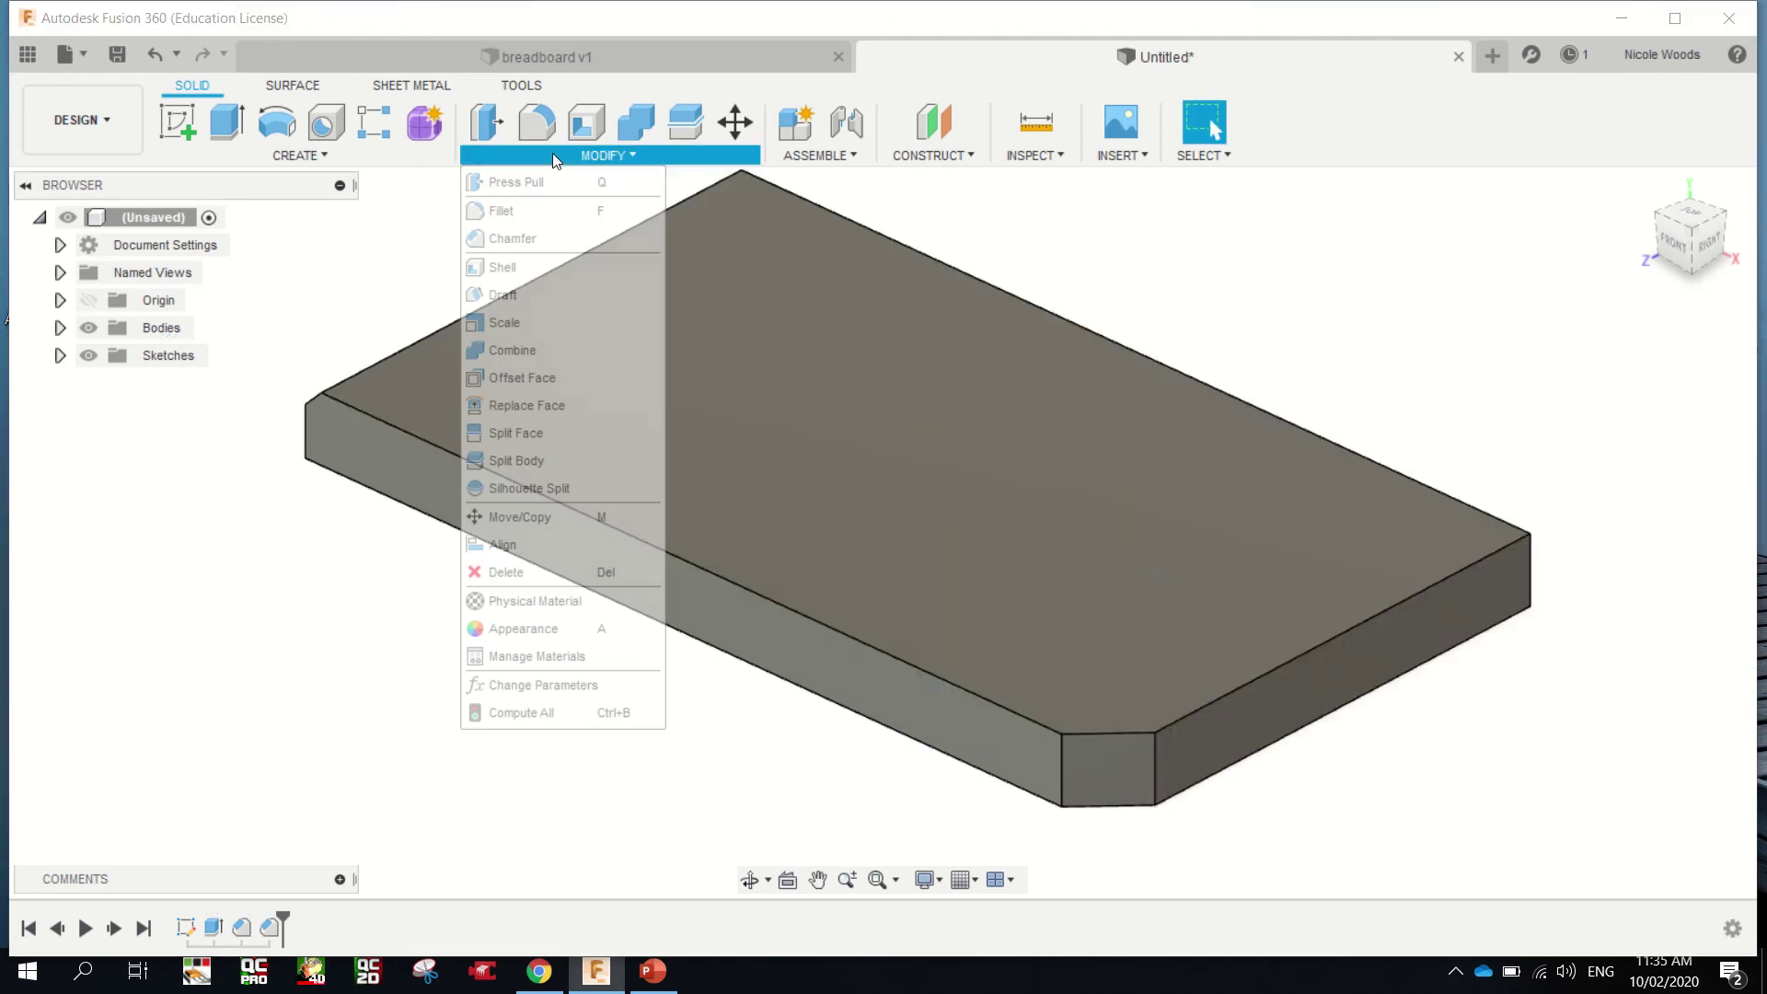
click(544, 223)
drag(1547, 307, 594, 405)
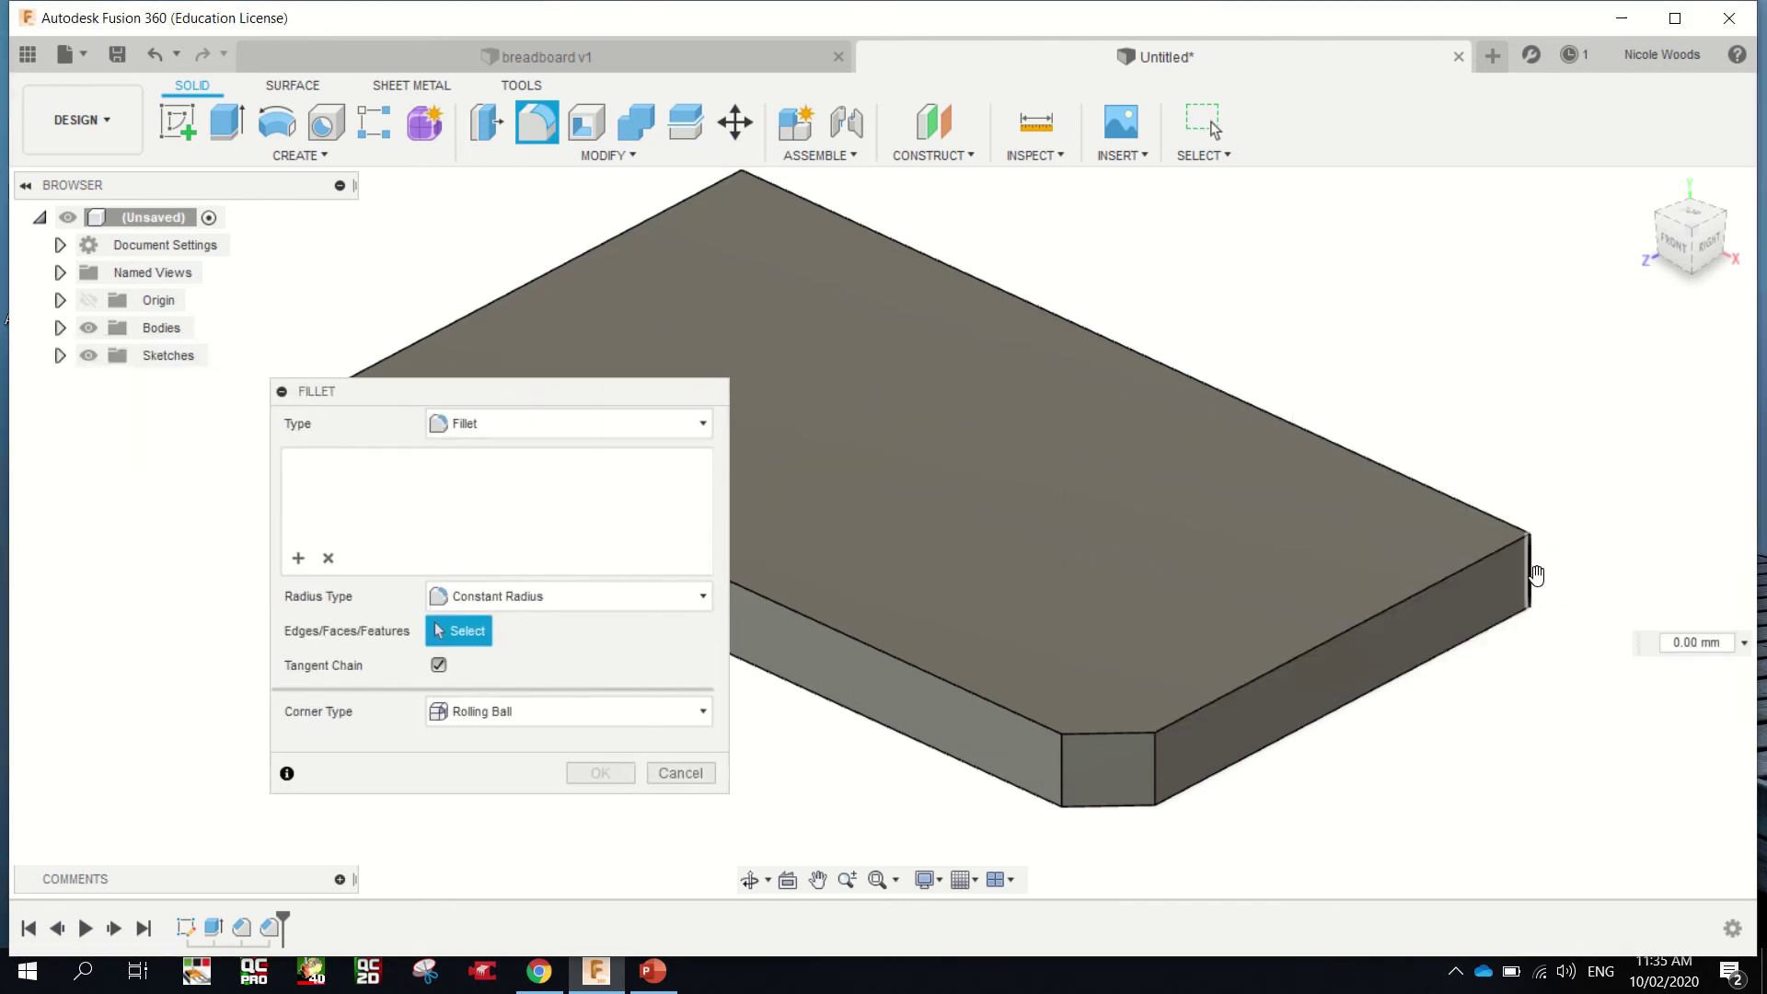
click(1535, 574)
mouse_move(1538, 585)
mouse_down()
mouse_move(1496, 586)
mouse_move(1529, 585)
mouse_up()
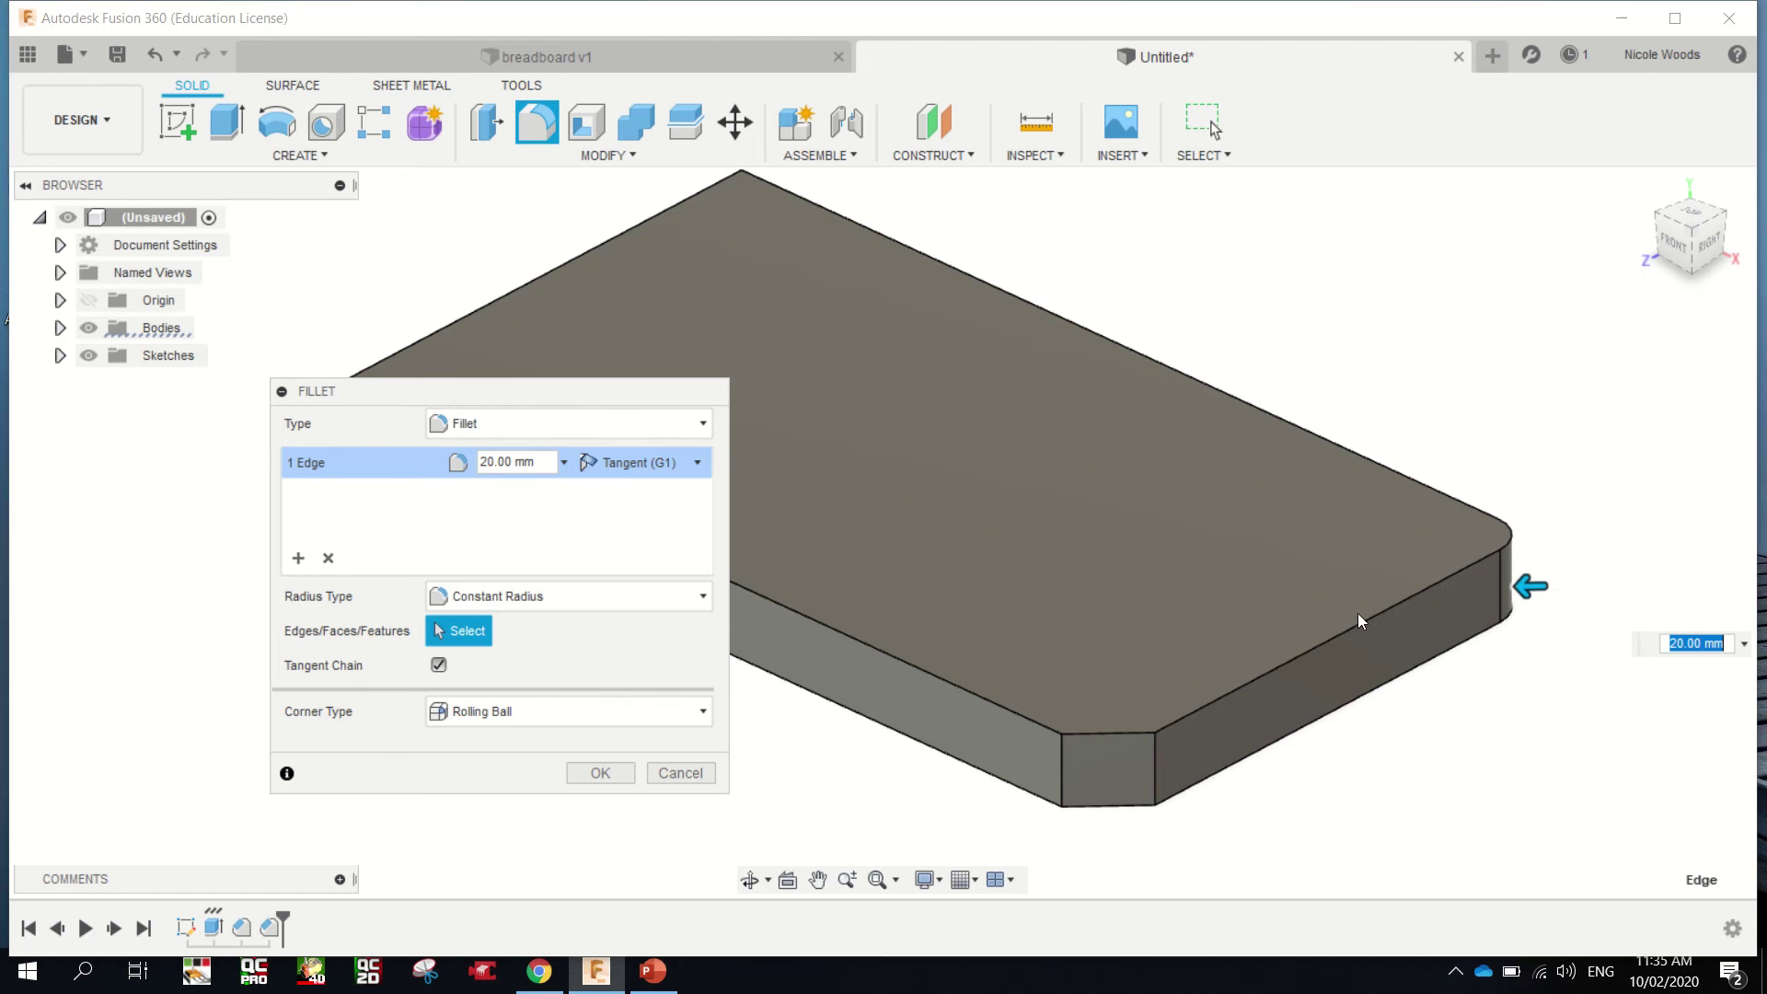
click(600, 773)
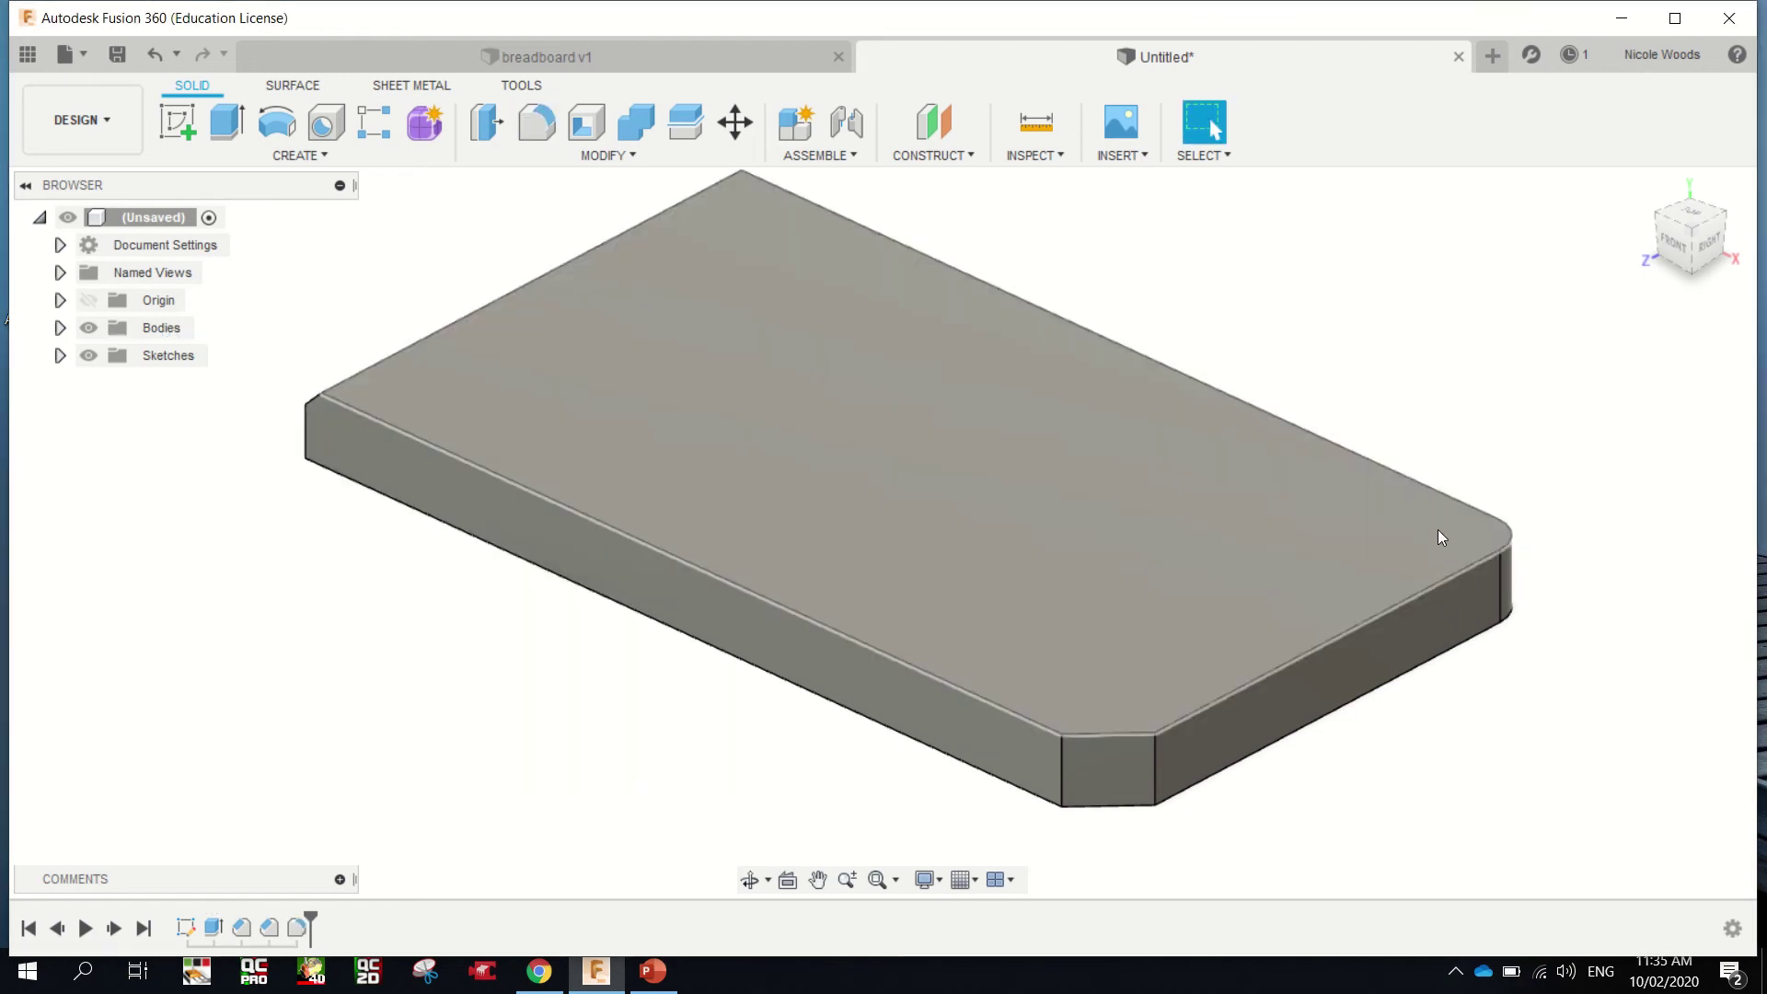
Step: Start a sketch on the board's top face and draw a 32 mm diameter circle near the rounded corner
click(276, 158)
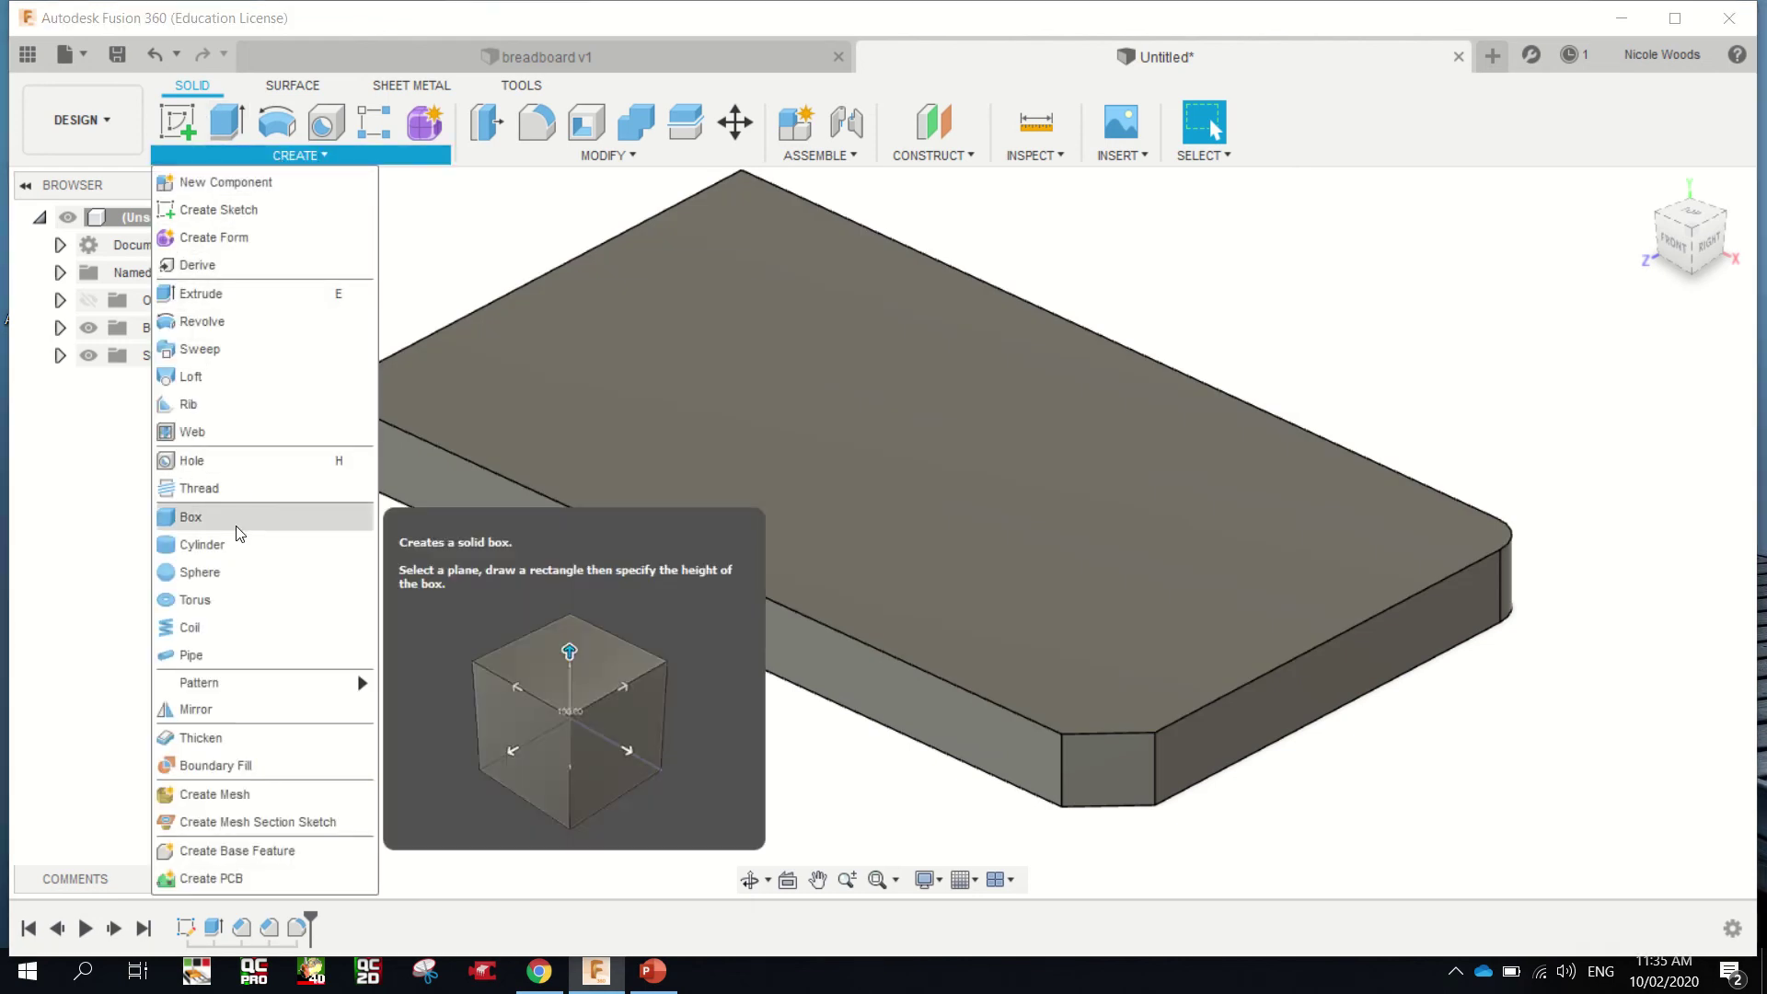
click(188, 121)
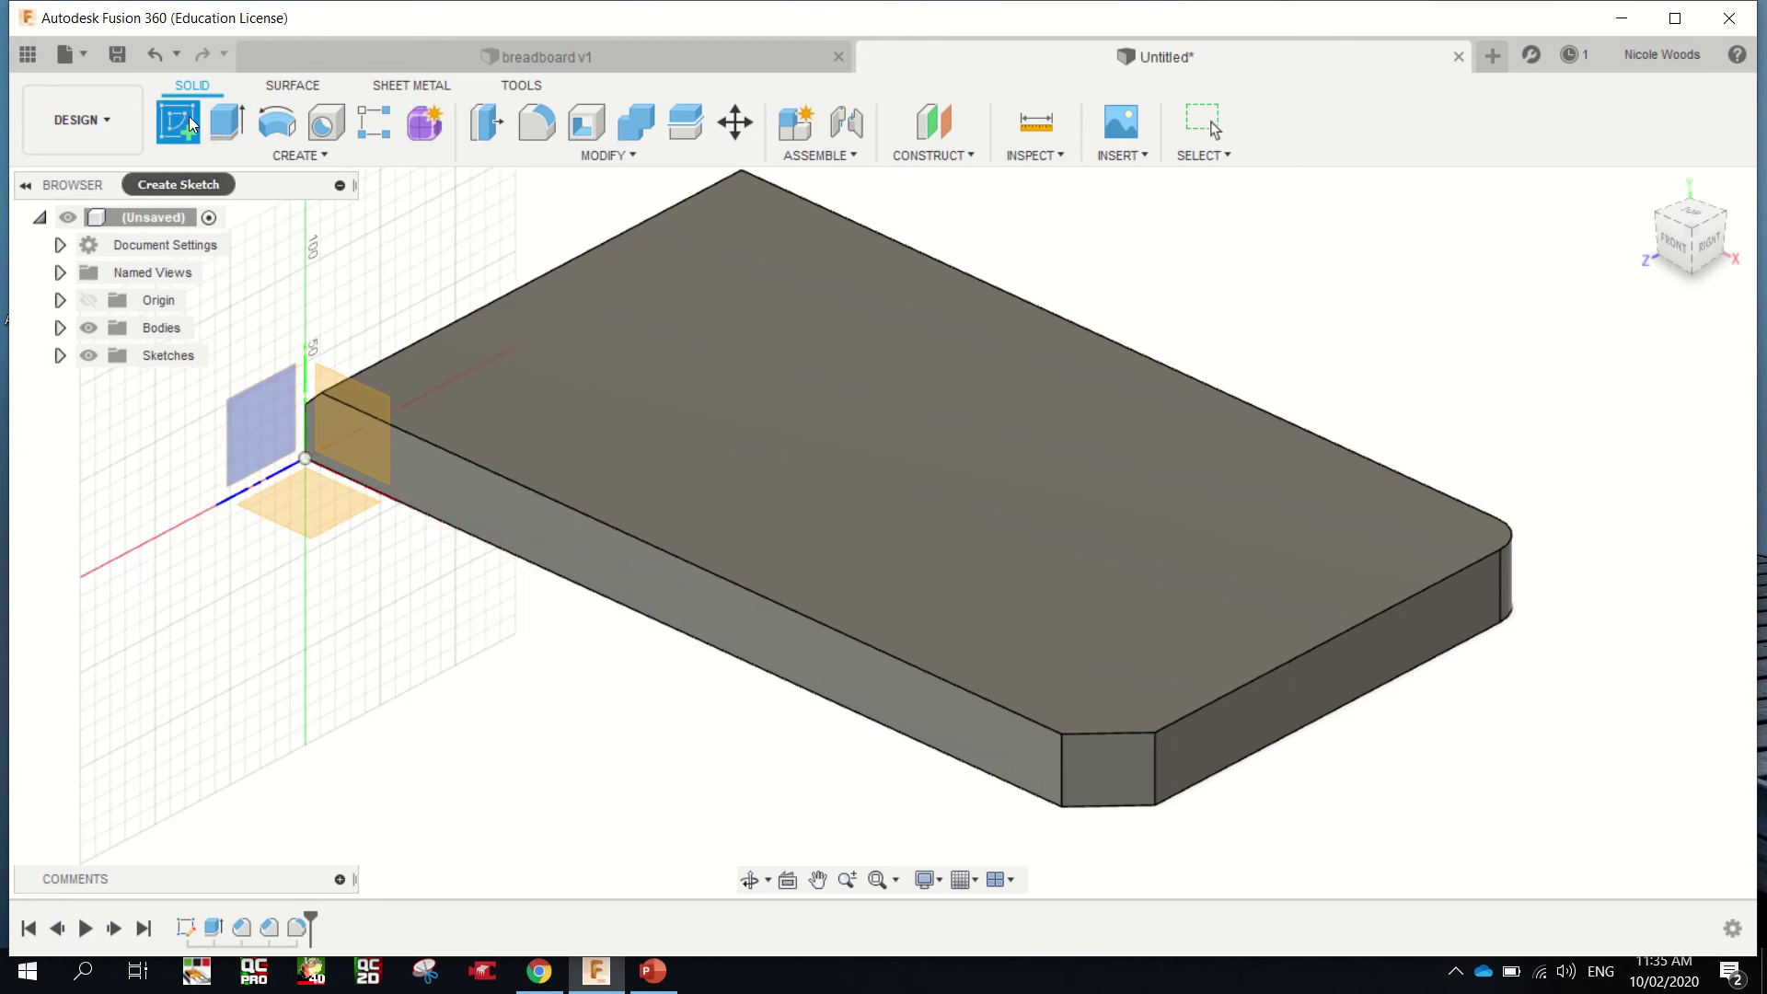
click(300, 521)
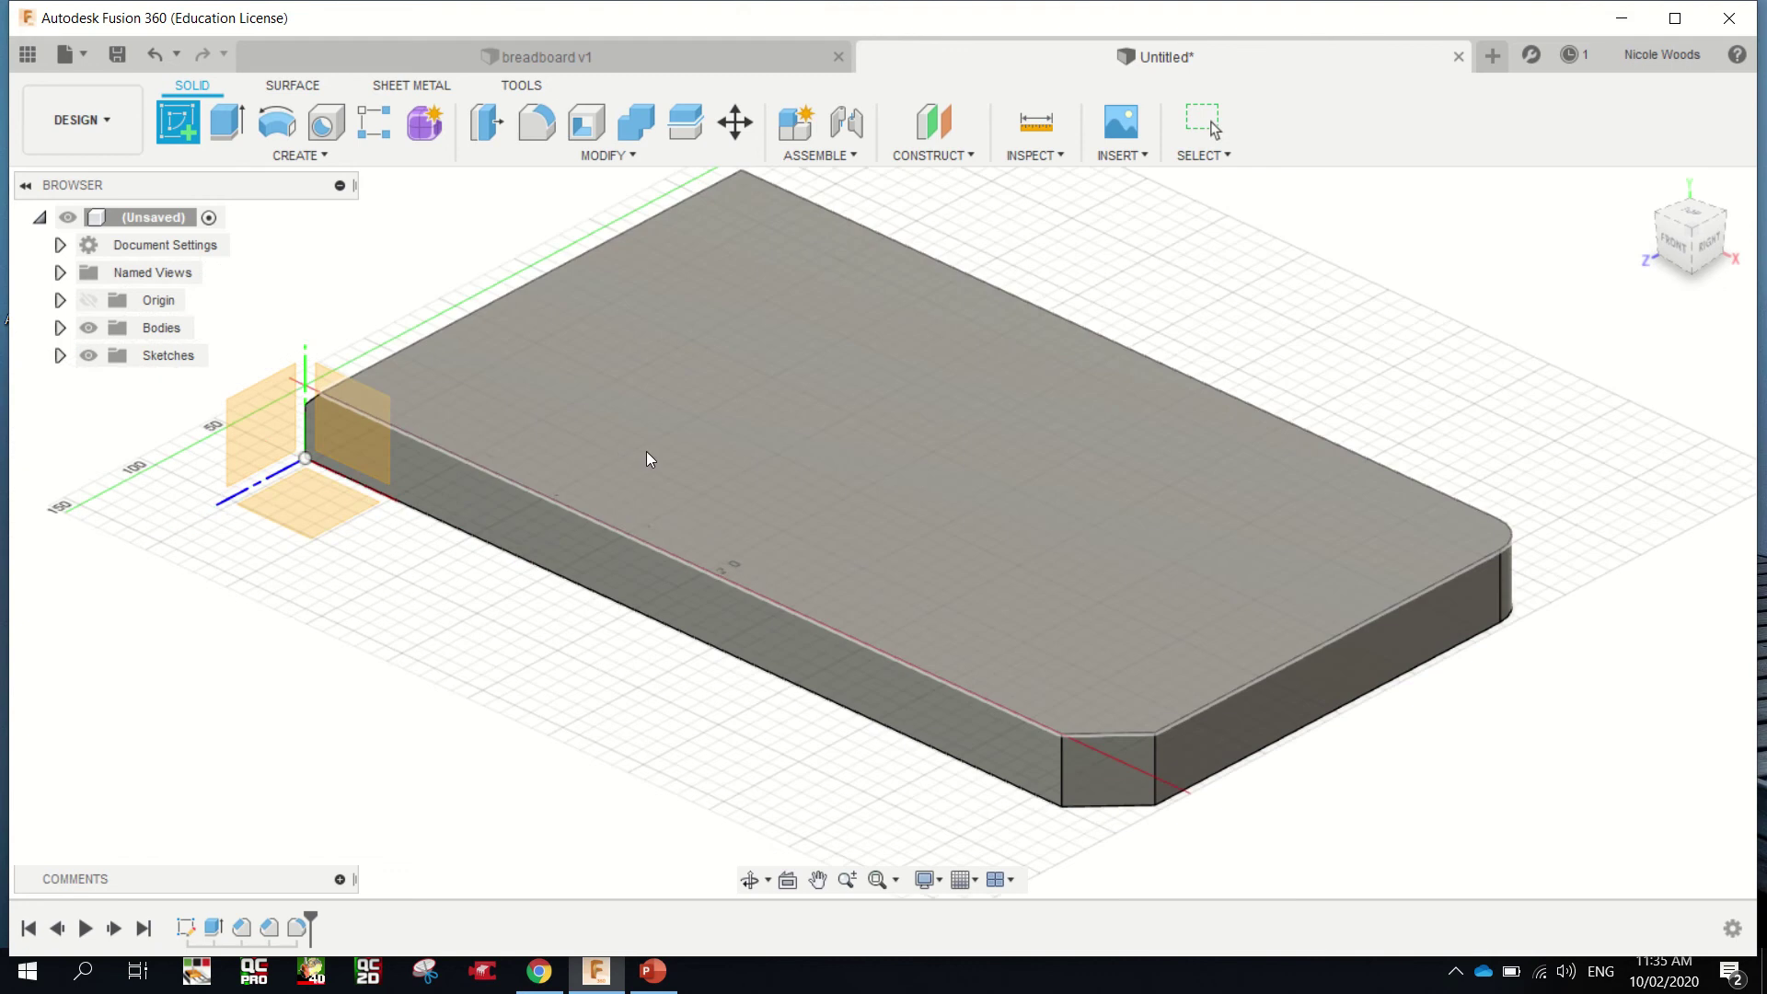
click(787, 457)
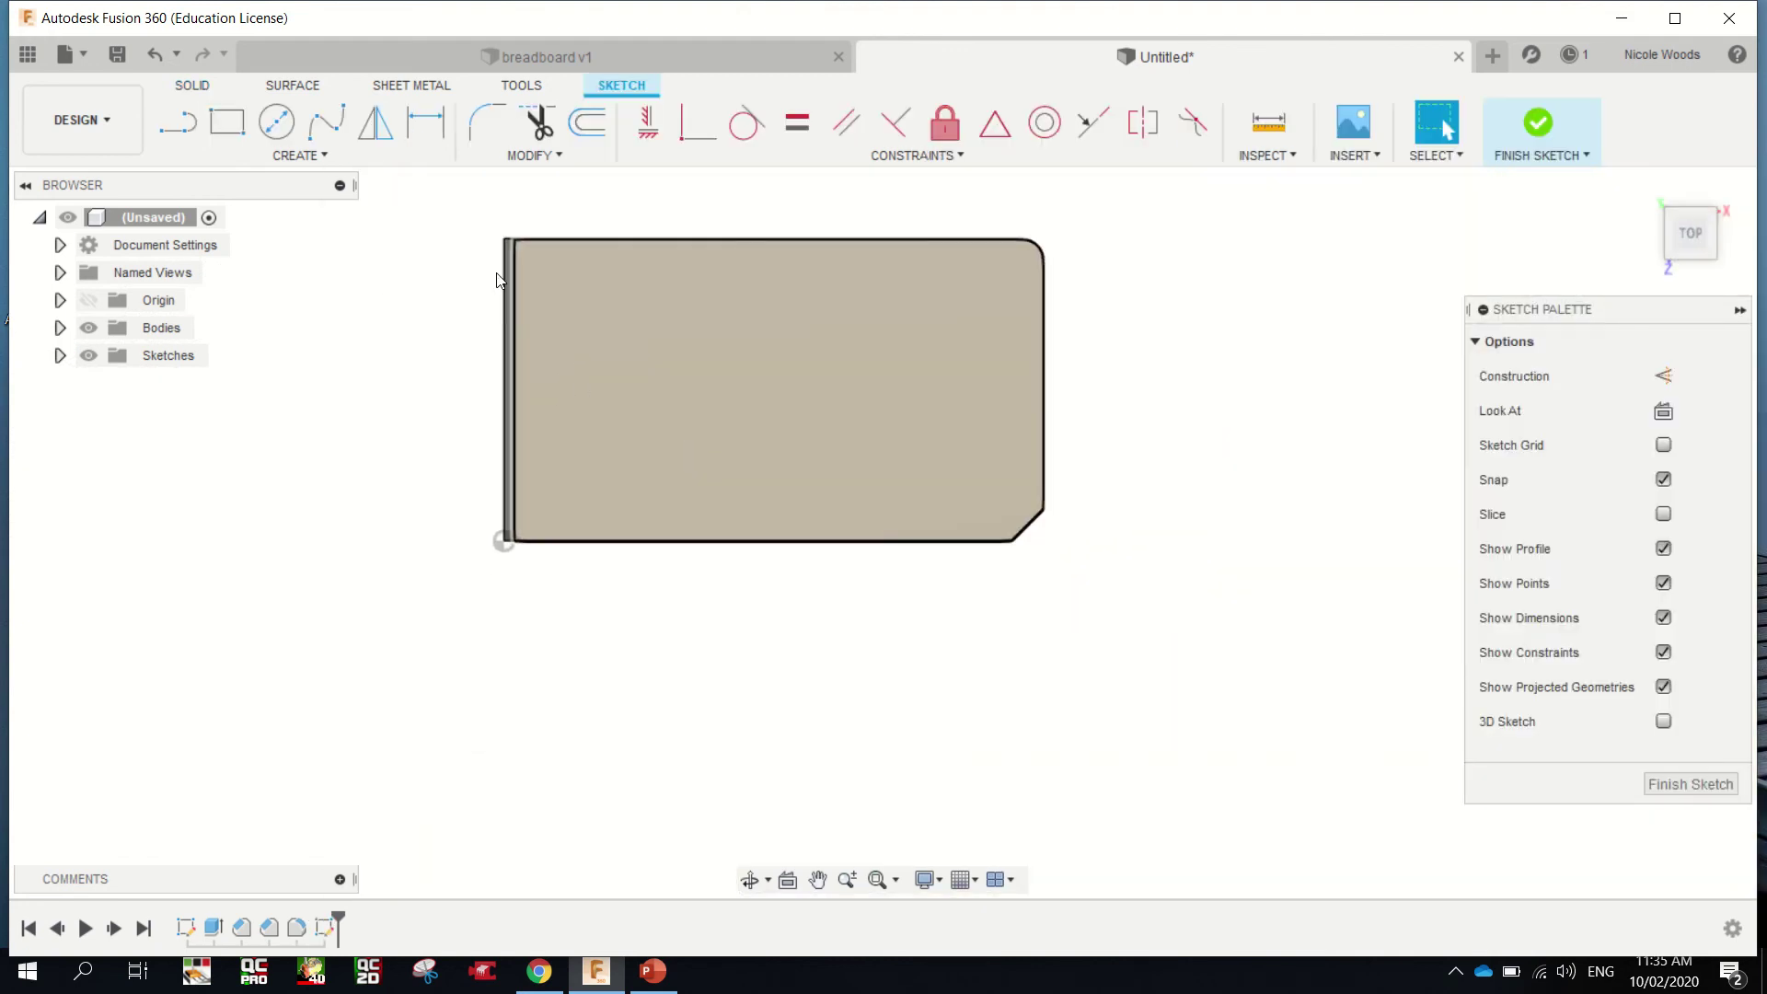
click(277, 123)
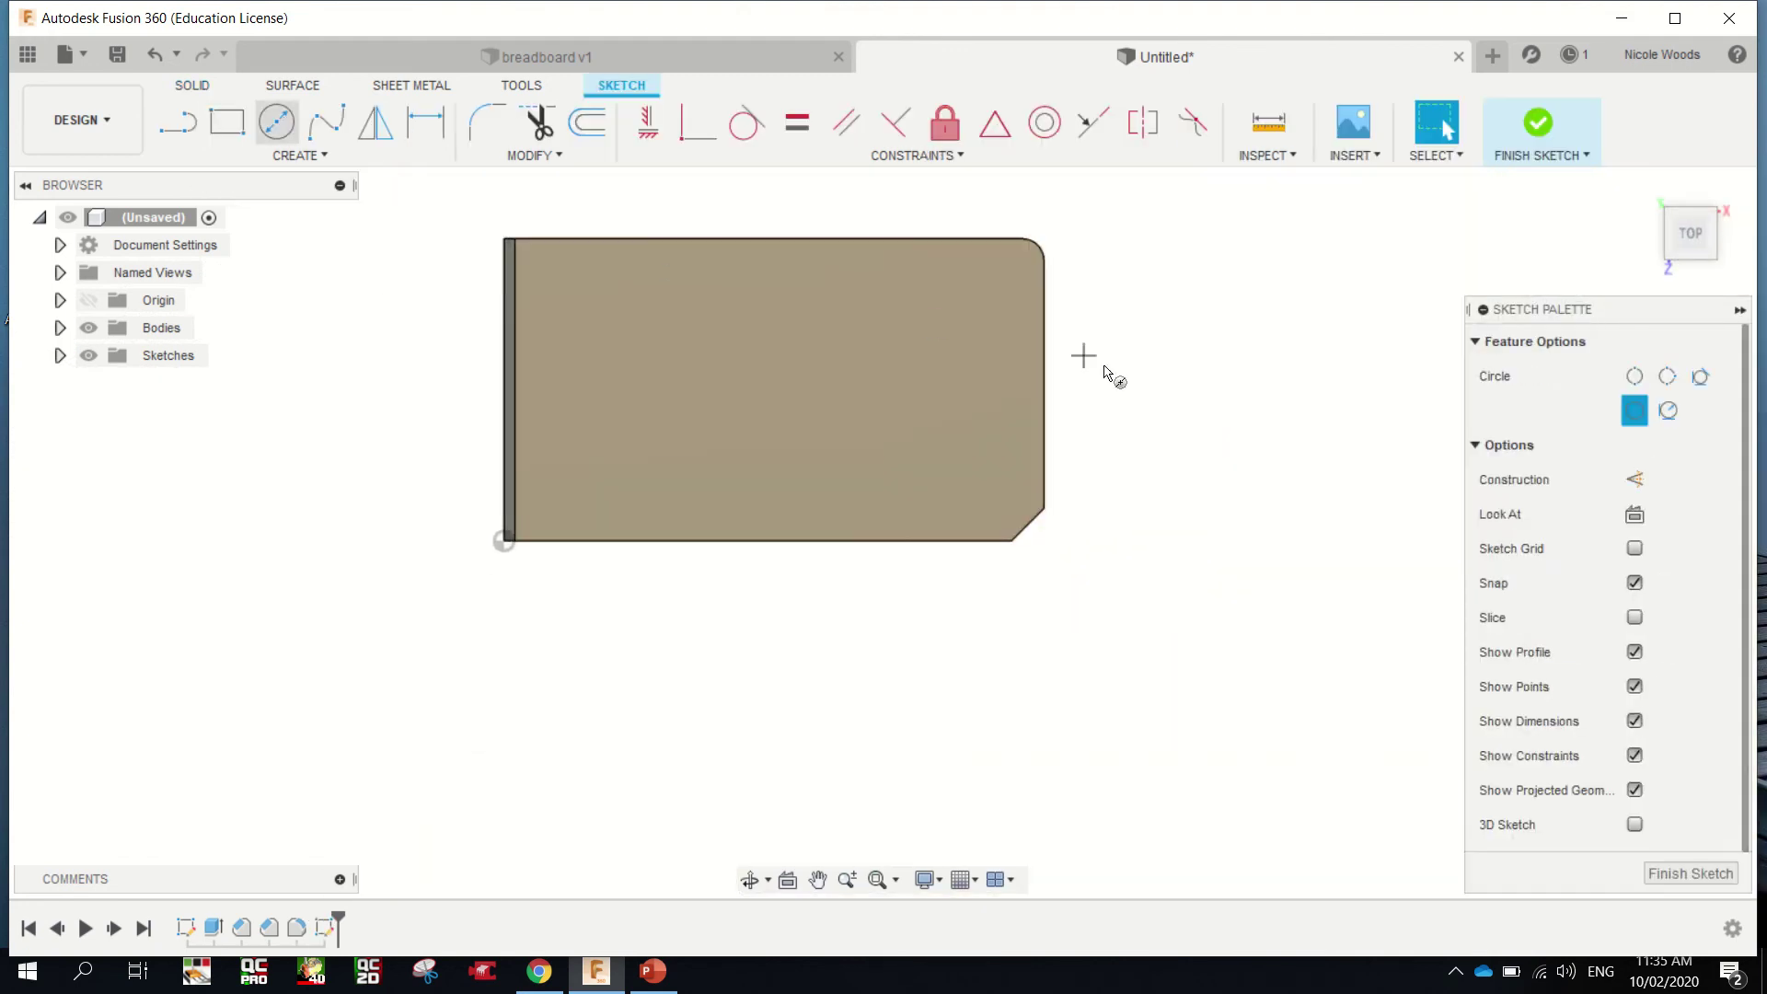
click(990, 296)
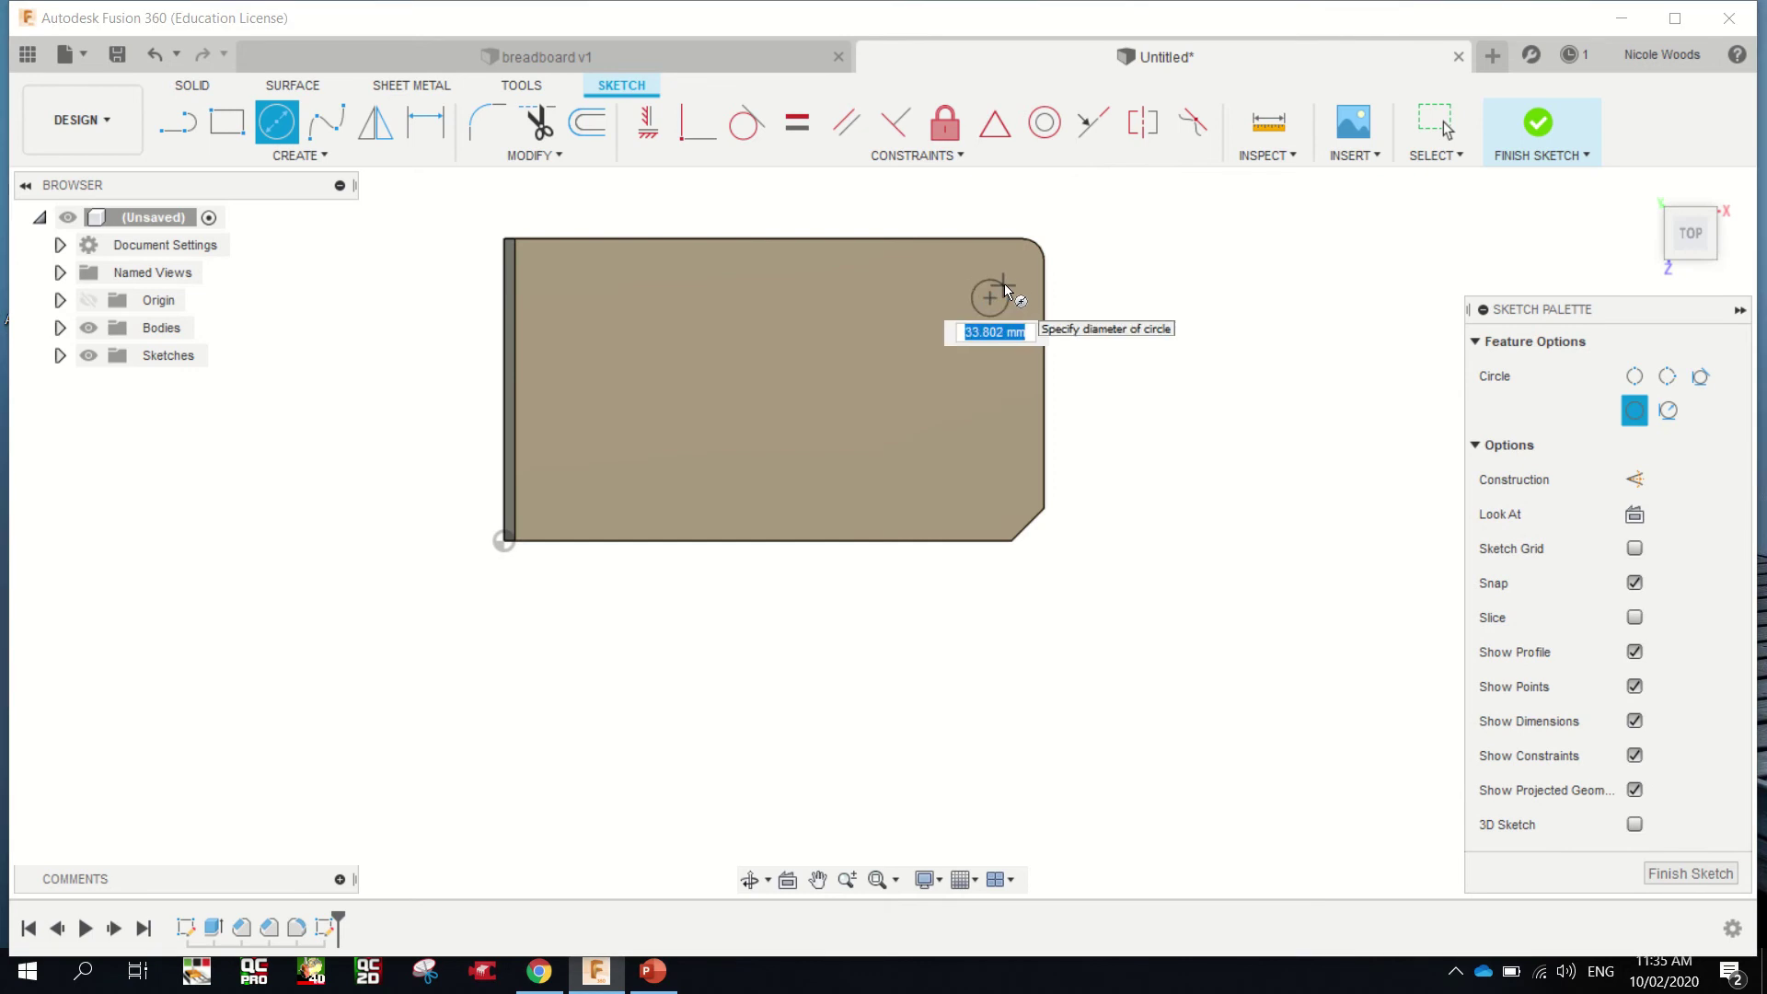
text(50)
key(Tab)
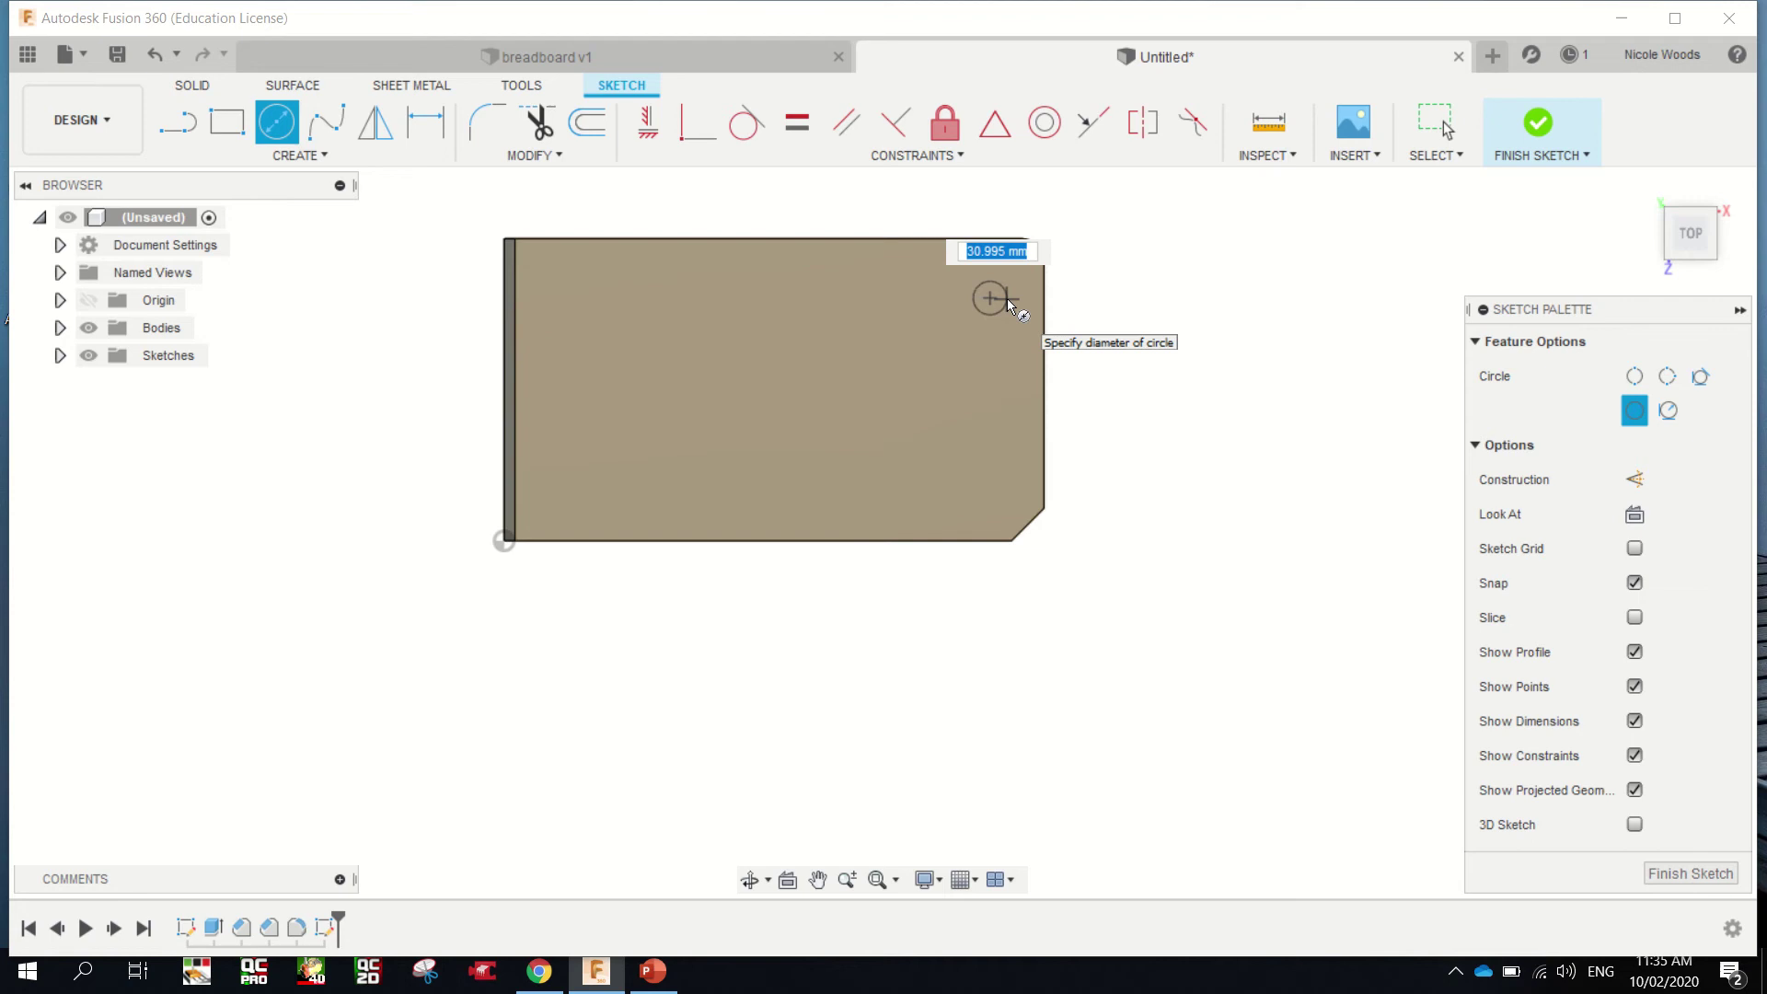
text(32)
key(Return)
key(Escape)
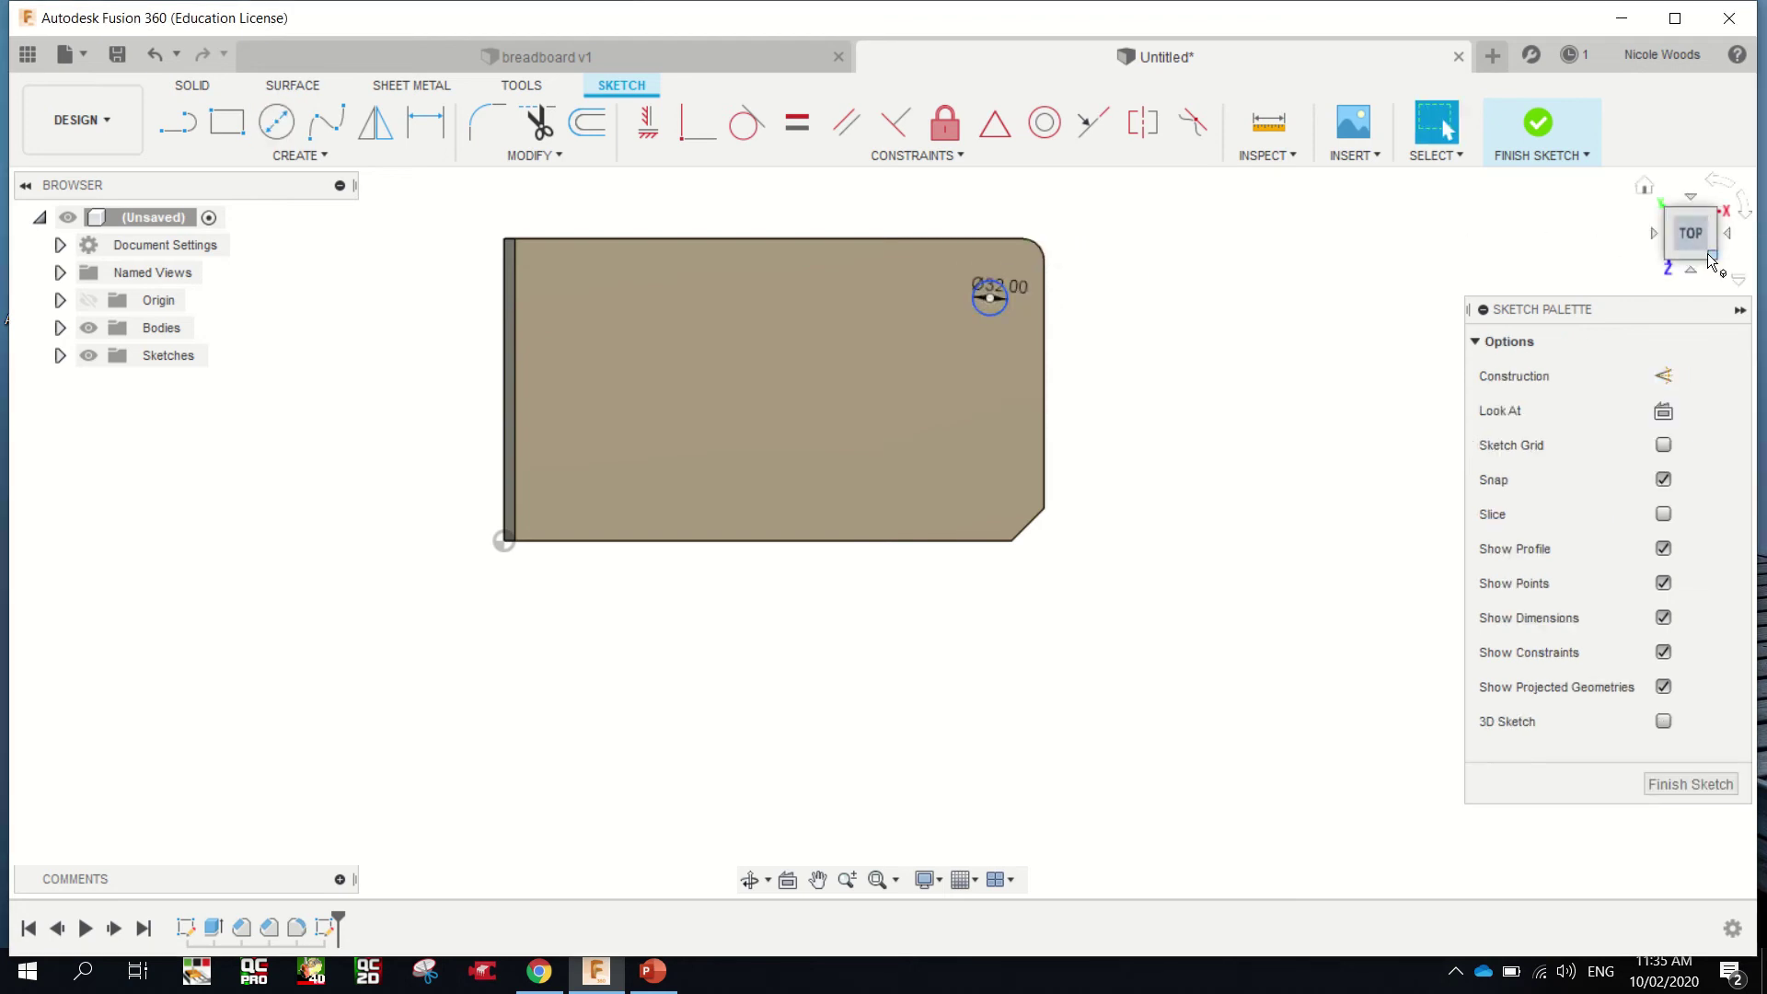
Step: Extrude the 32 mm circle downward as a cut through the full thickness of the board near its rounded corner
drag(1708, 252, 1680, 289)
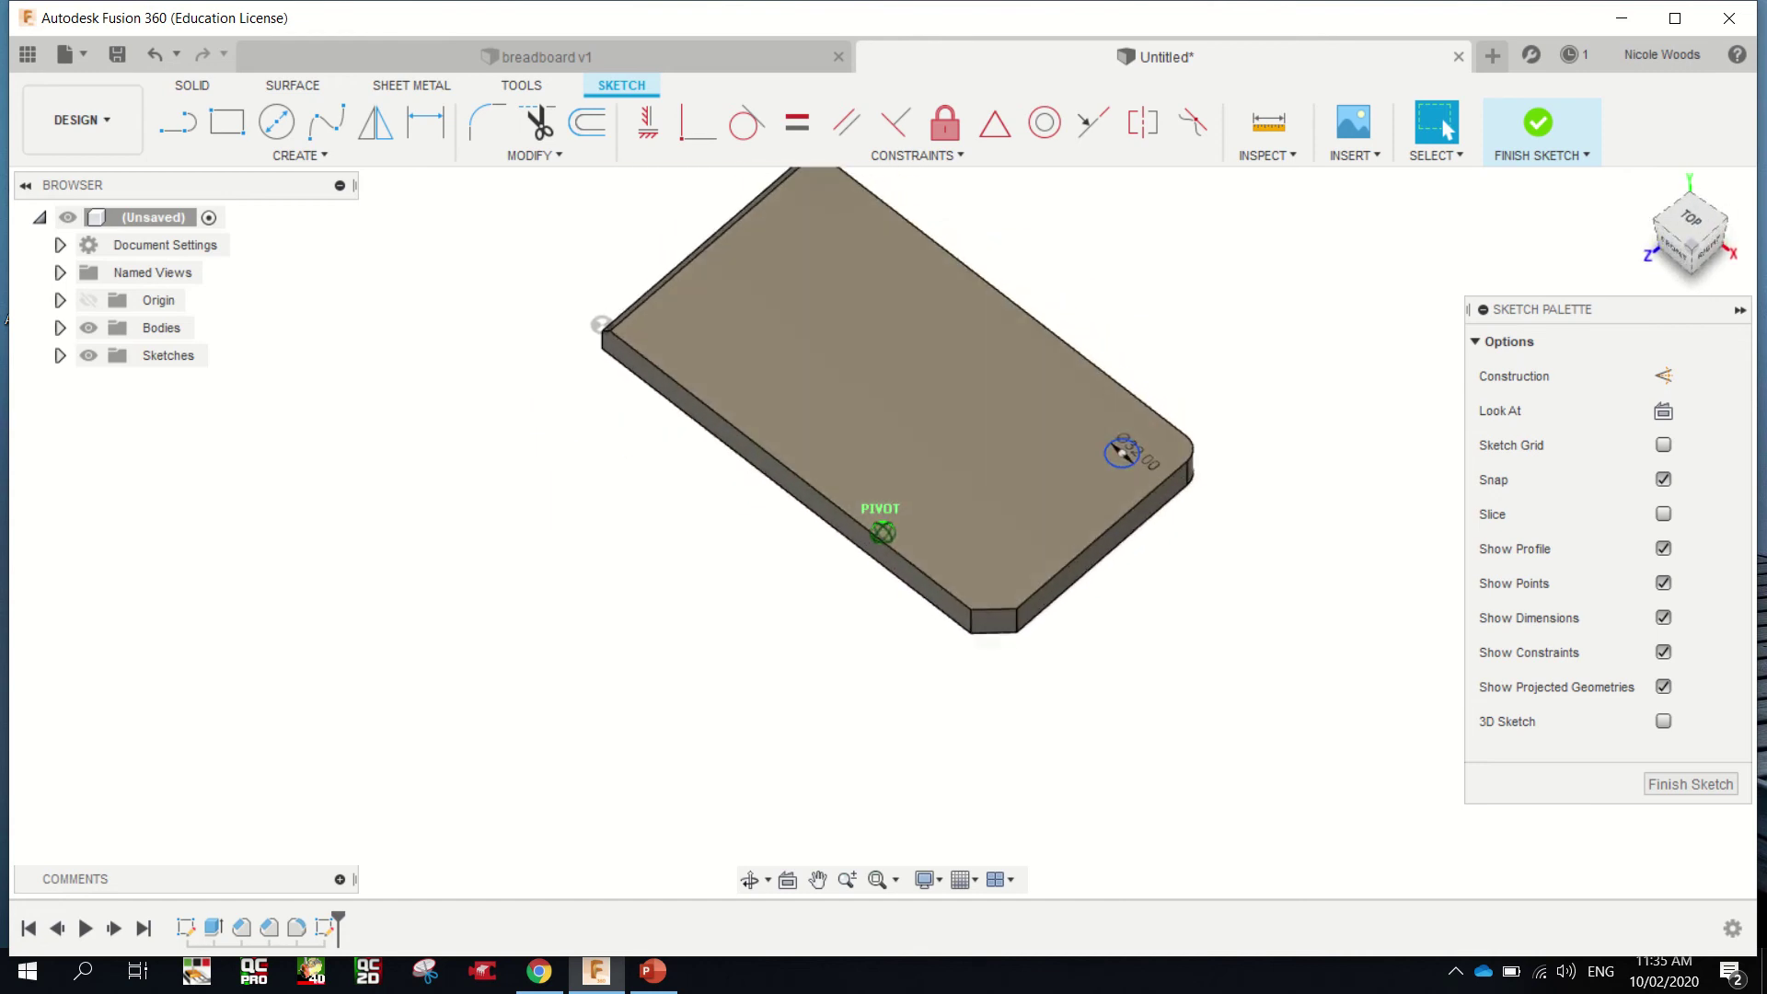
scroll(1137, 470, up, 5)
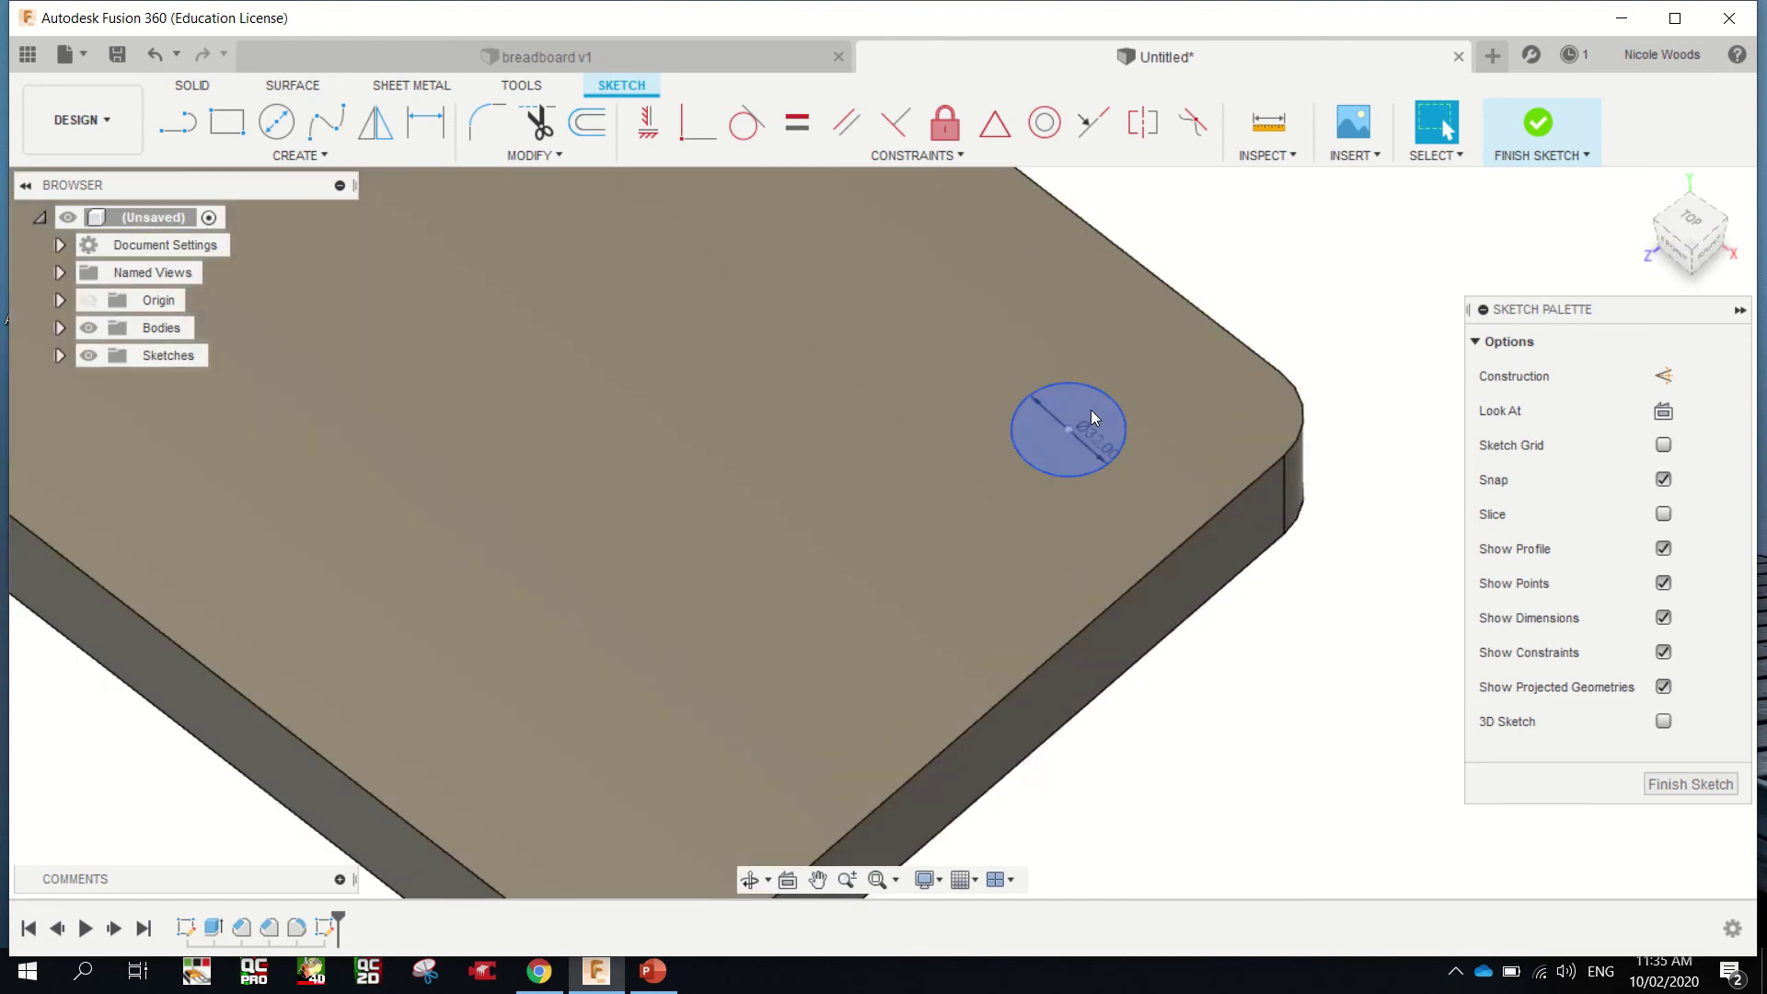
click(1090, 411)
key(e)
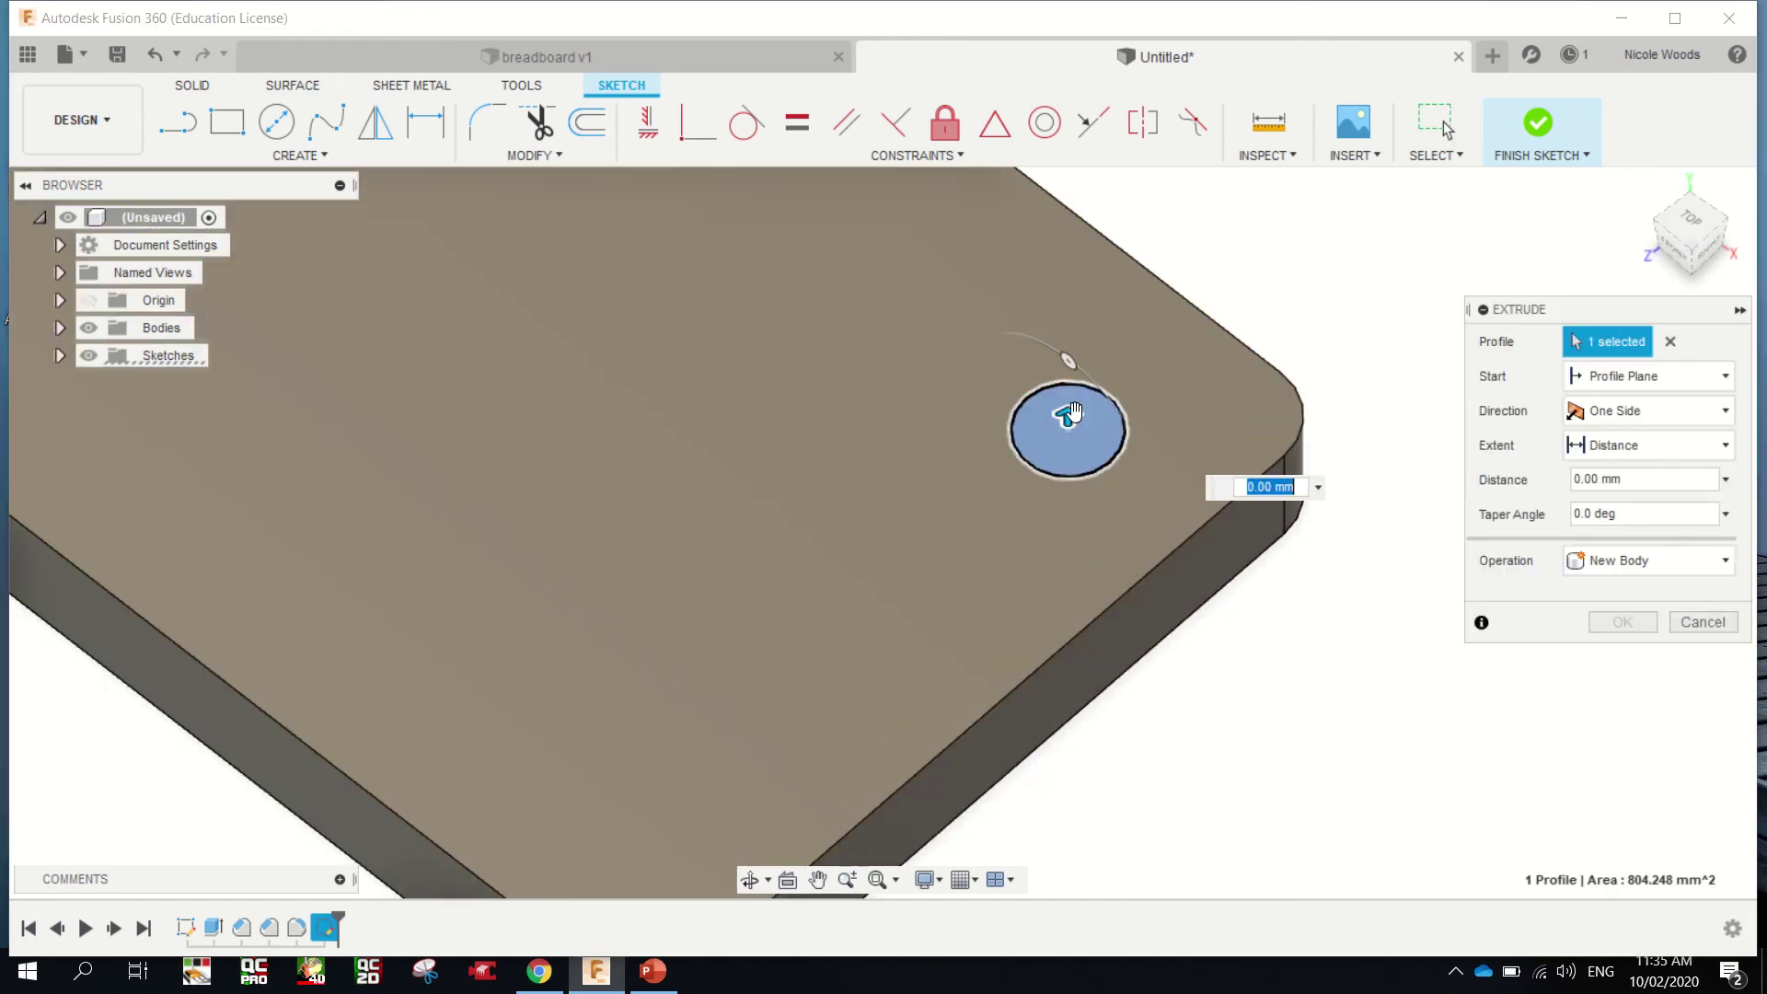
mouse_move(1058, 400)
mouse_down()
mouse_move(1065, 367)
mouse_move(1072, 477)
mouse_up()
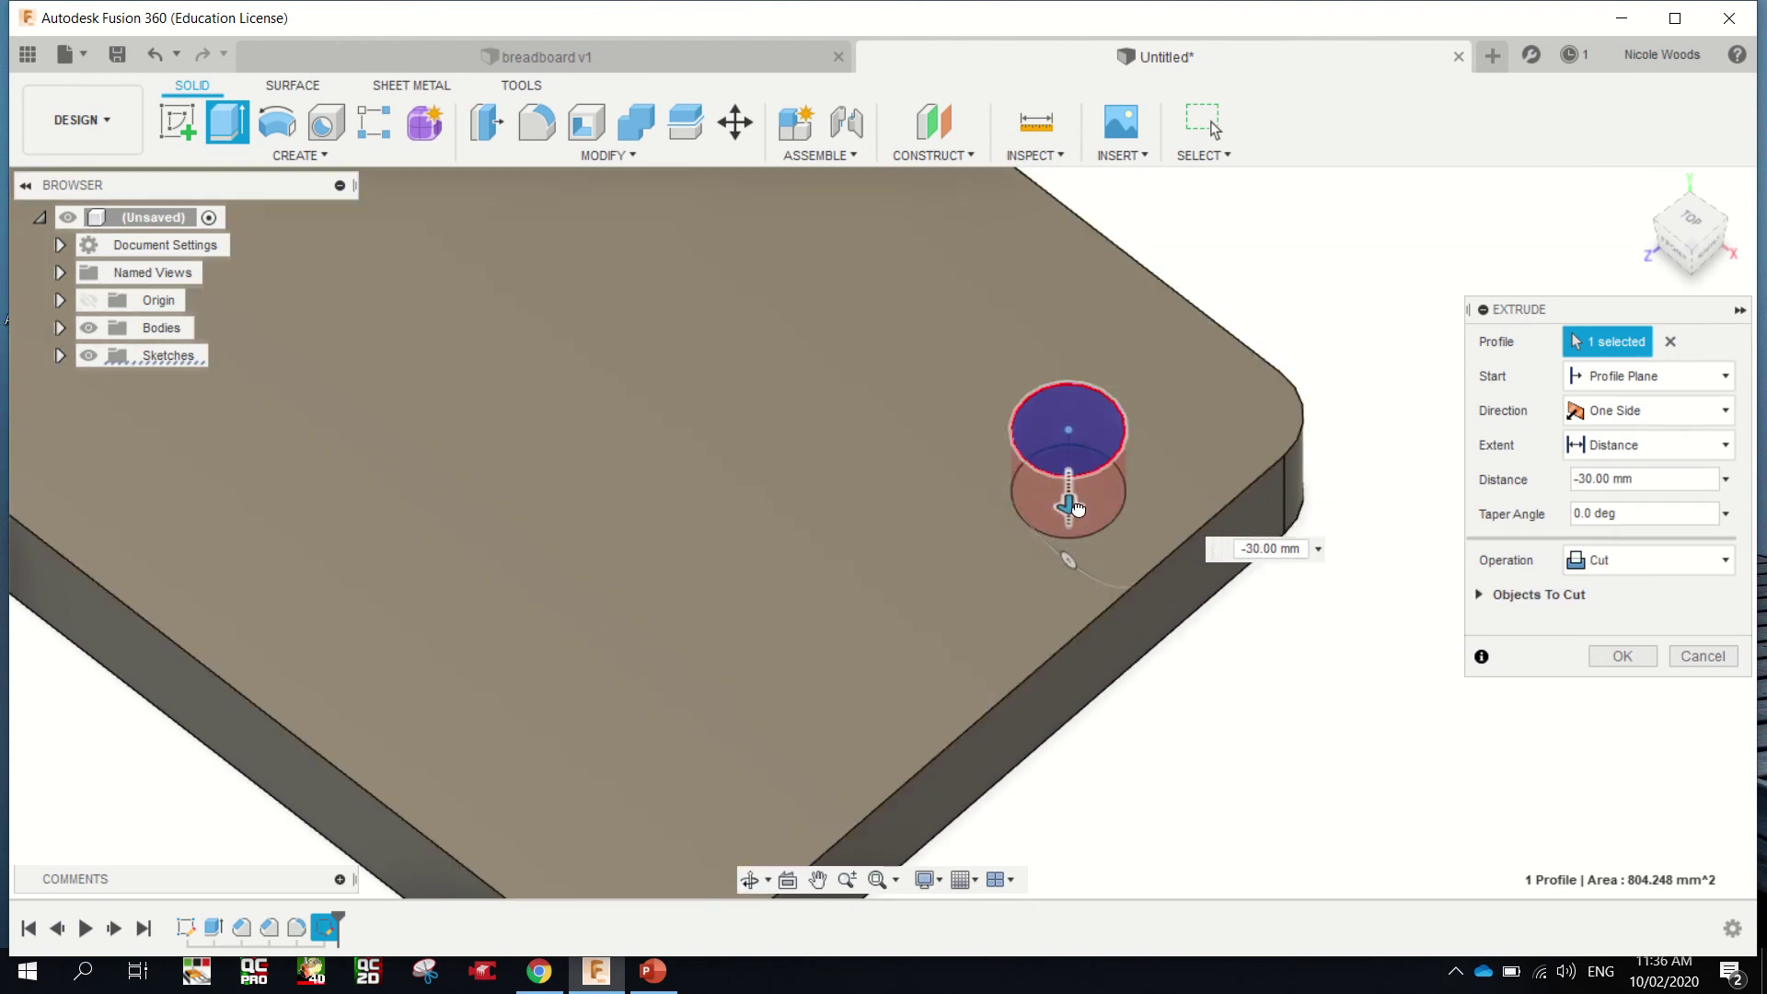
drag(1076, 509, 1101, 628)
key(Return)
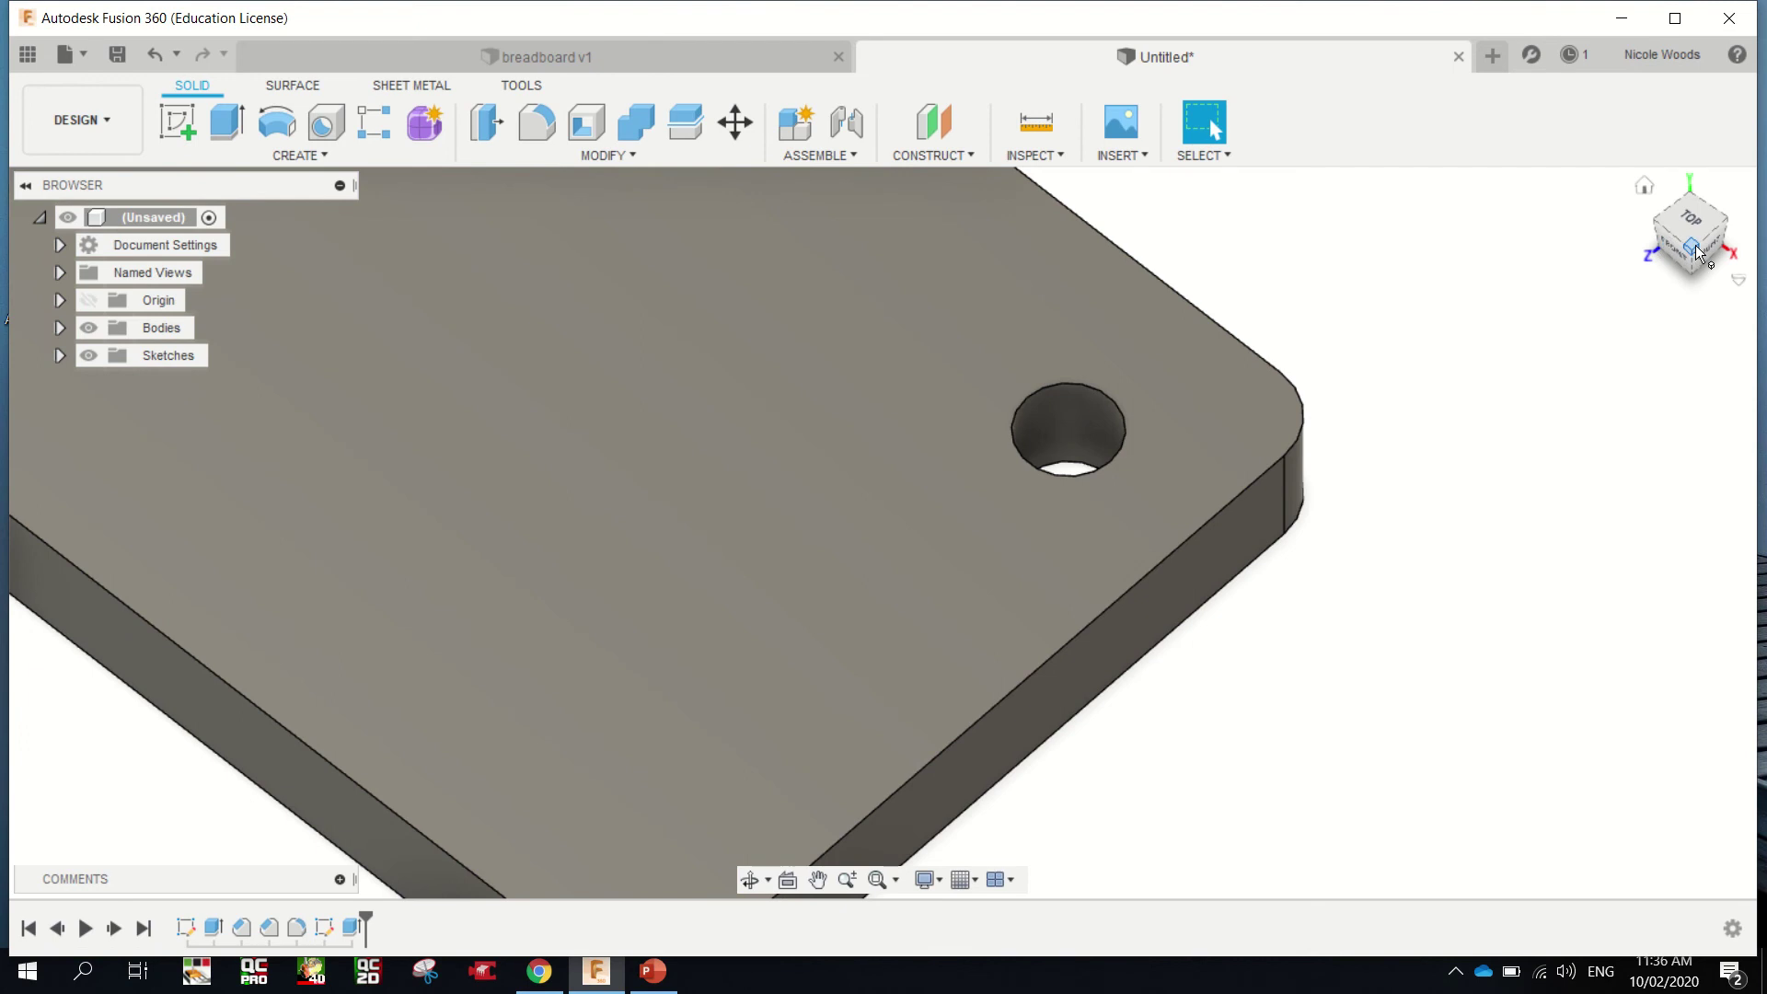
Step: Undo the hole, the circle sketch, the corner fillet and both chamfers, back to the plain extruded board
mouse_move(1684, 234)
mouse_down()
mouse_move(1721, 230)
mouse_move(1732, 276)
mouse_up()
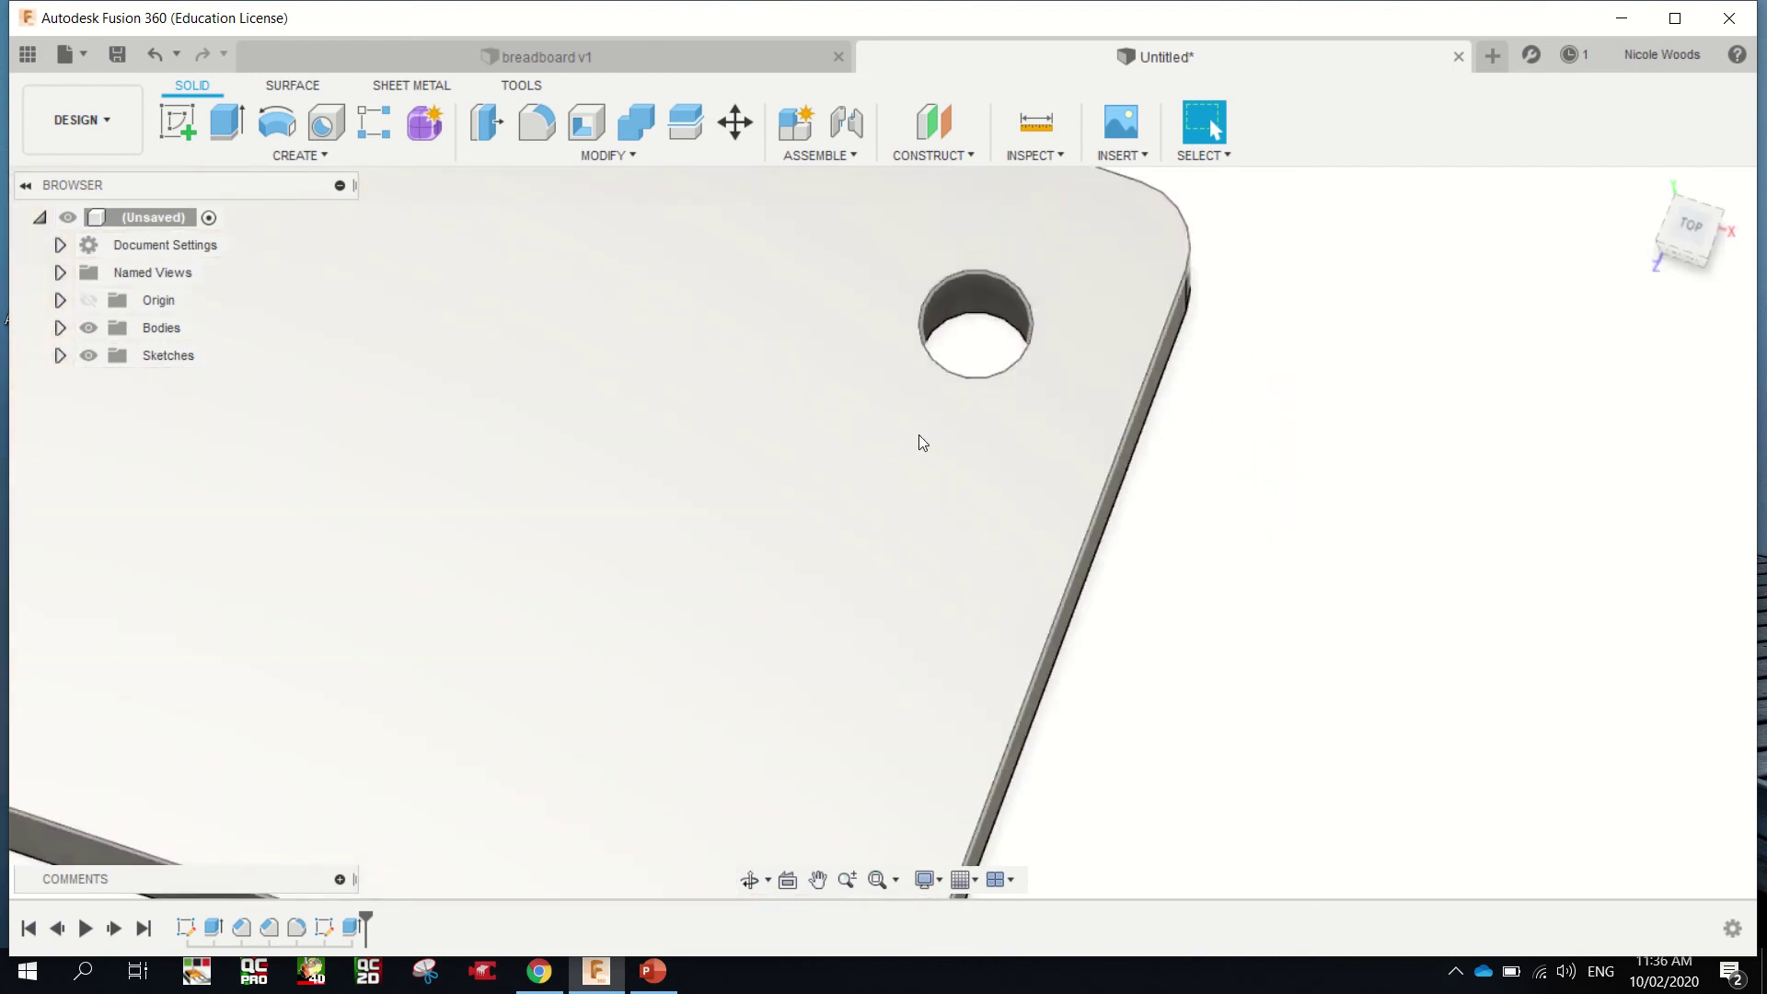
scroll(920, 433, up, 5)
scroll(925, 438, down, 8)
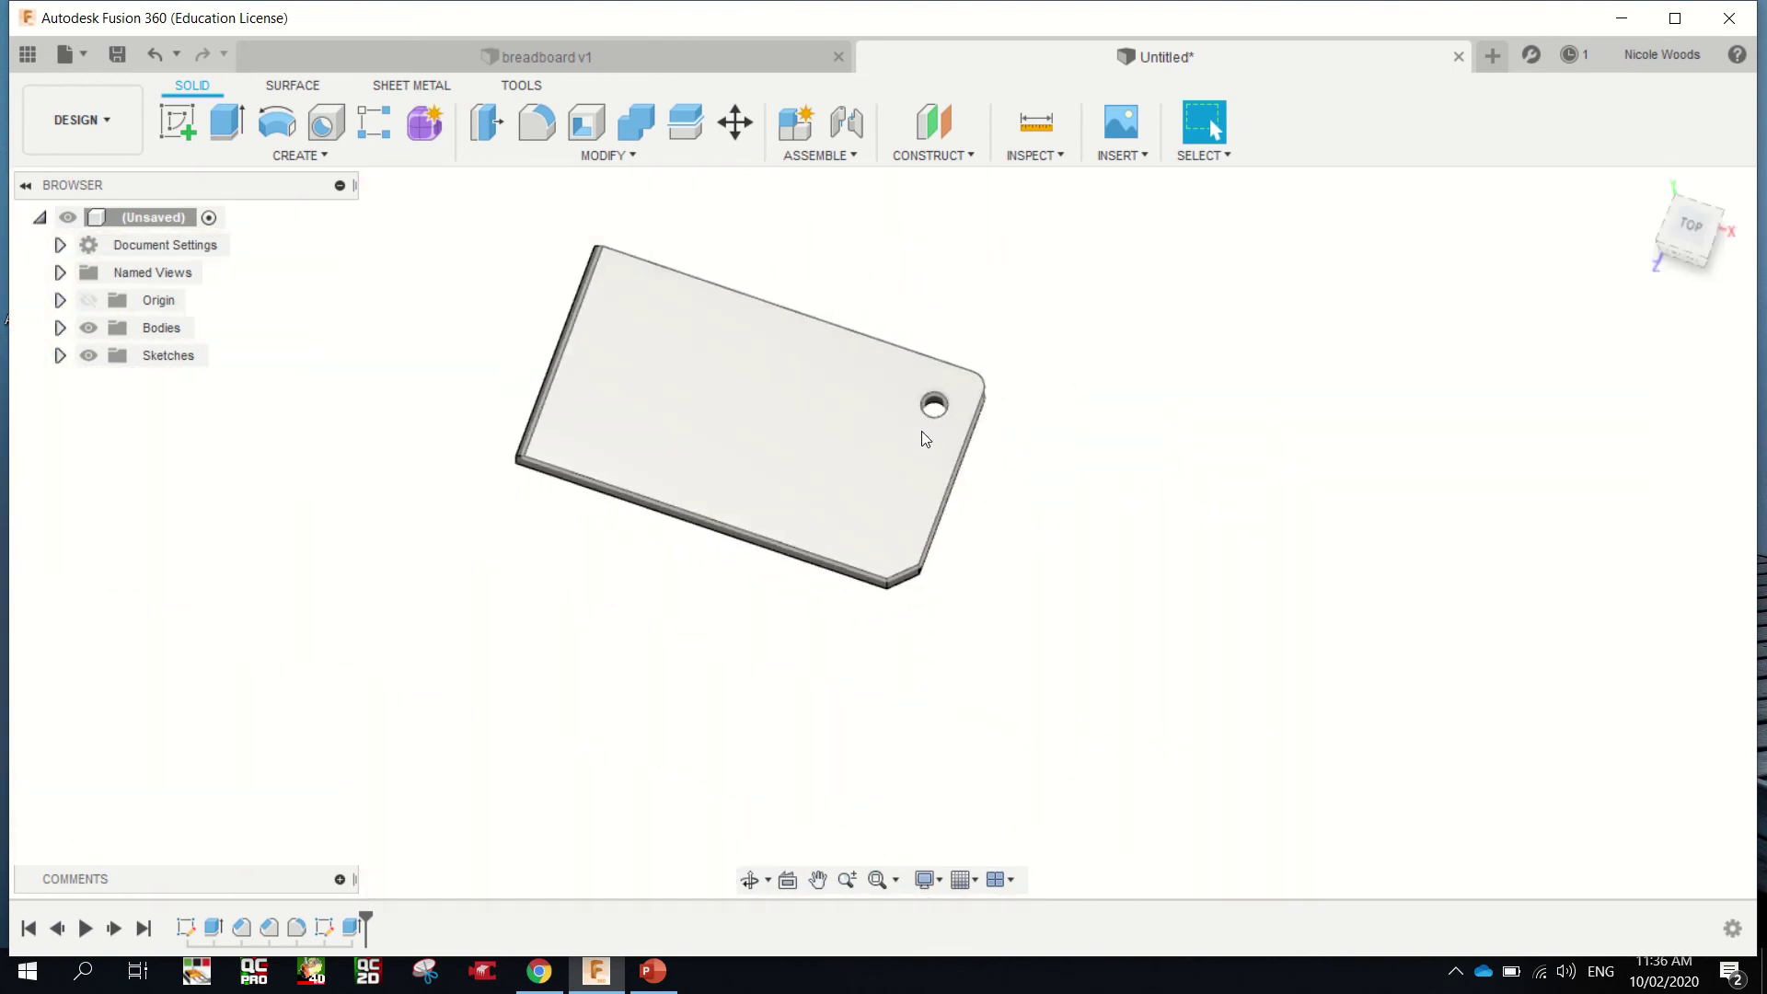
scroll(925, 439, up, 3)
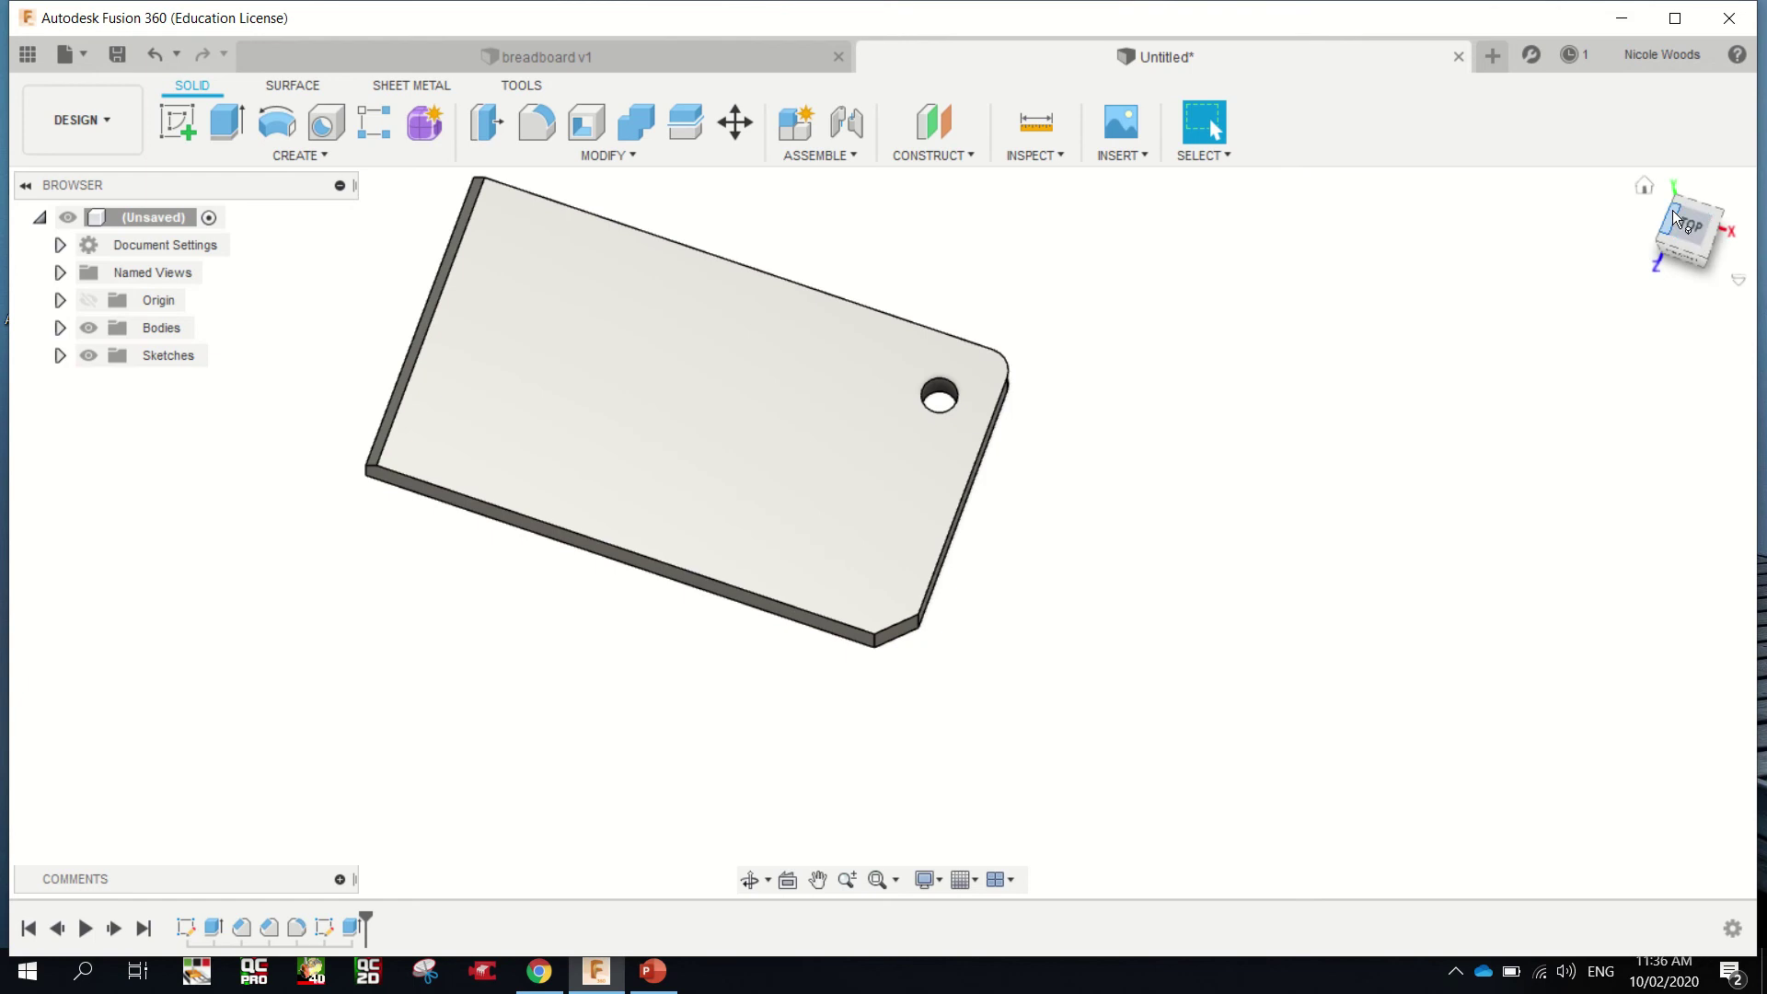
click(1701, 251)
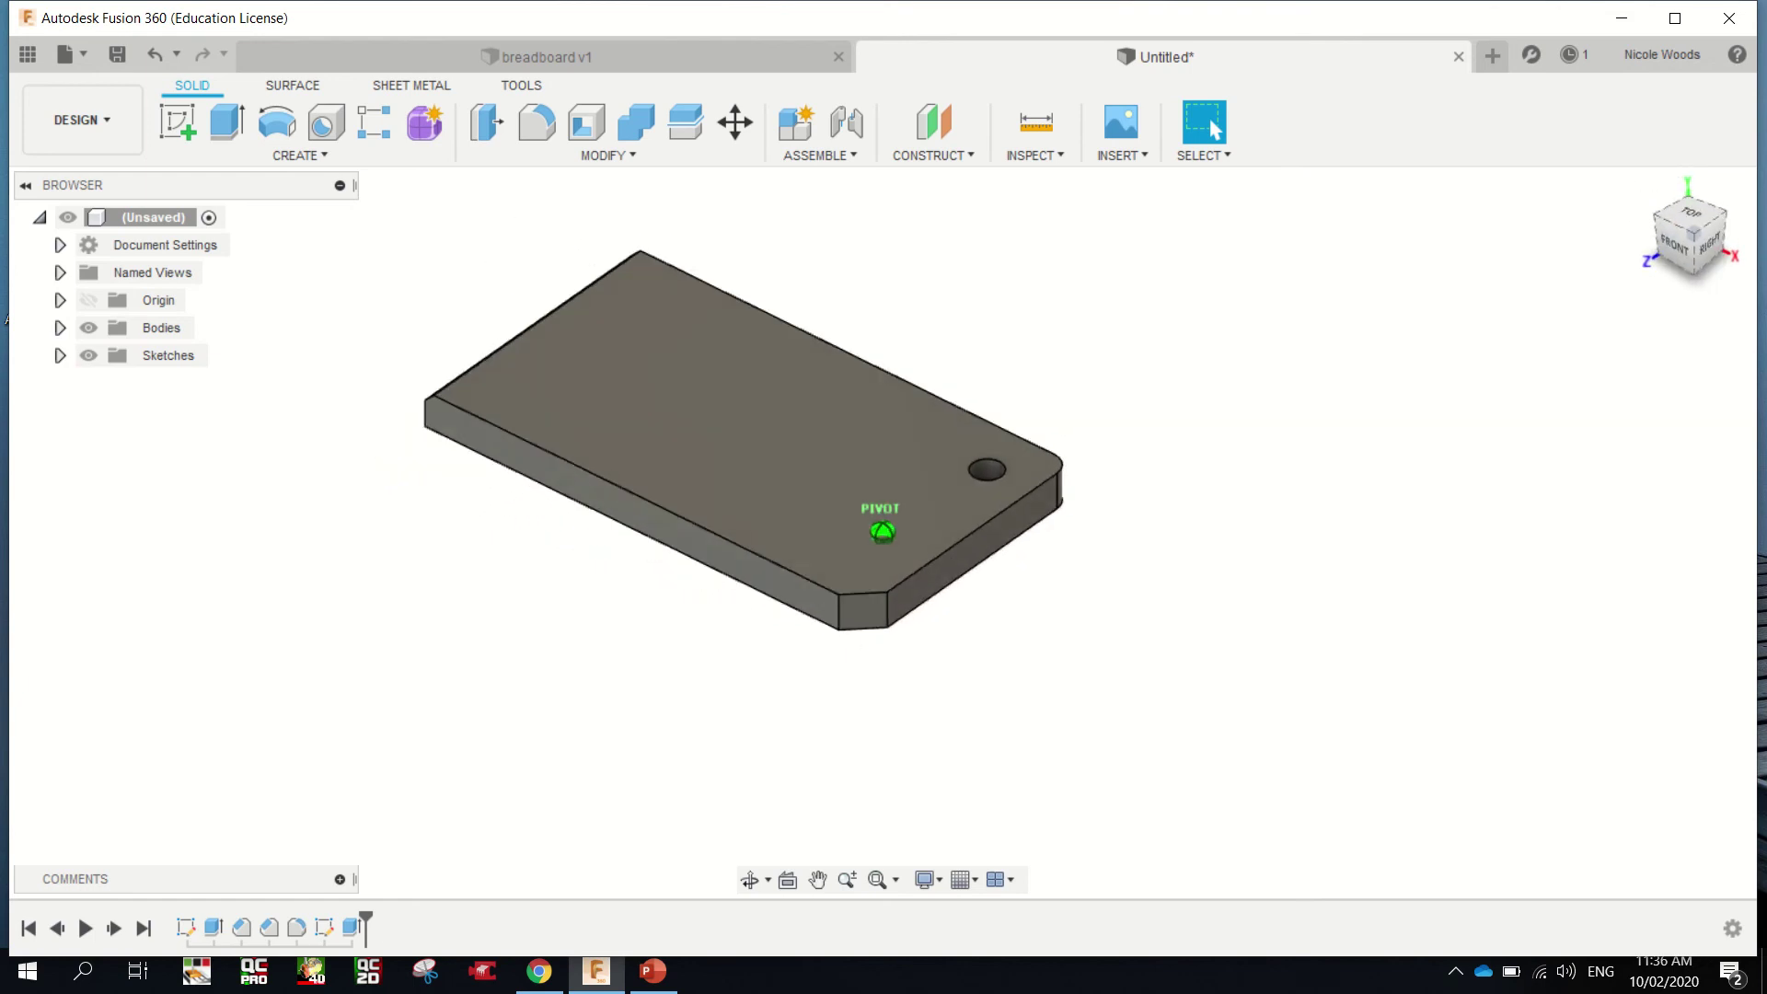
click(162, 58)
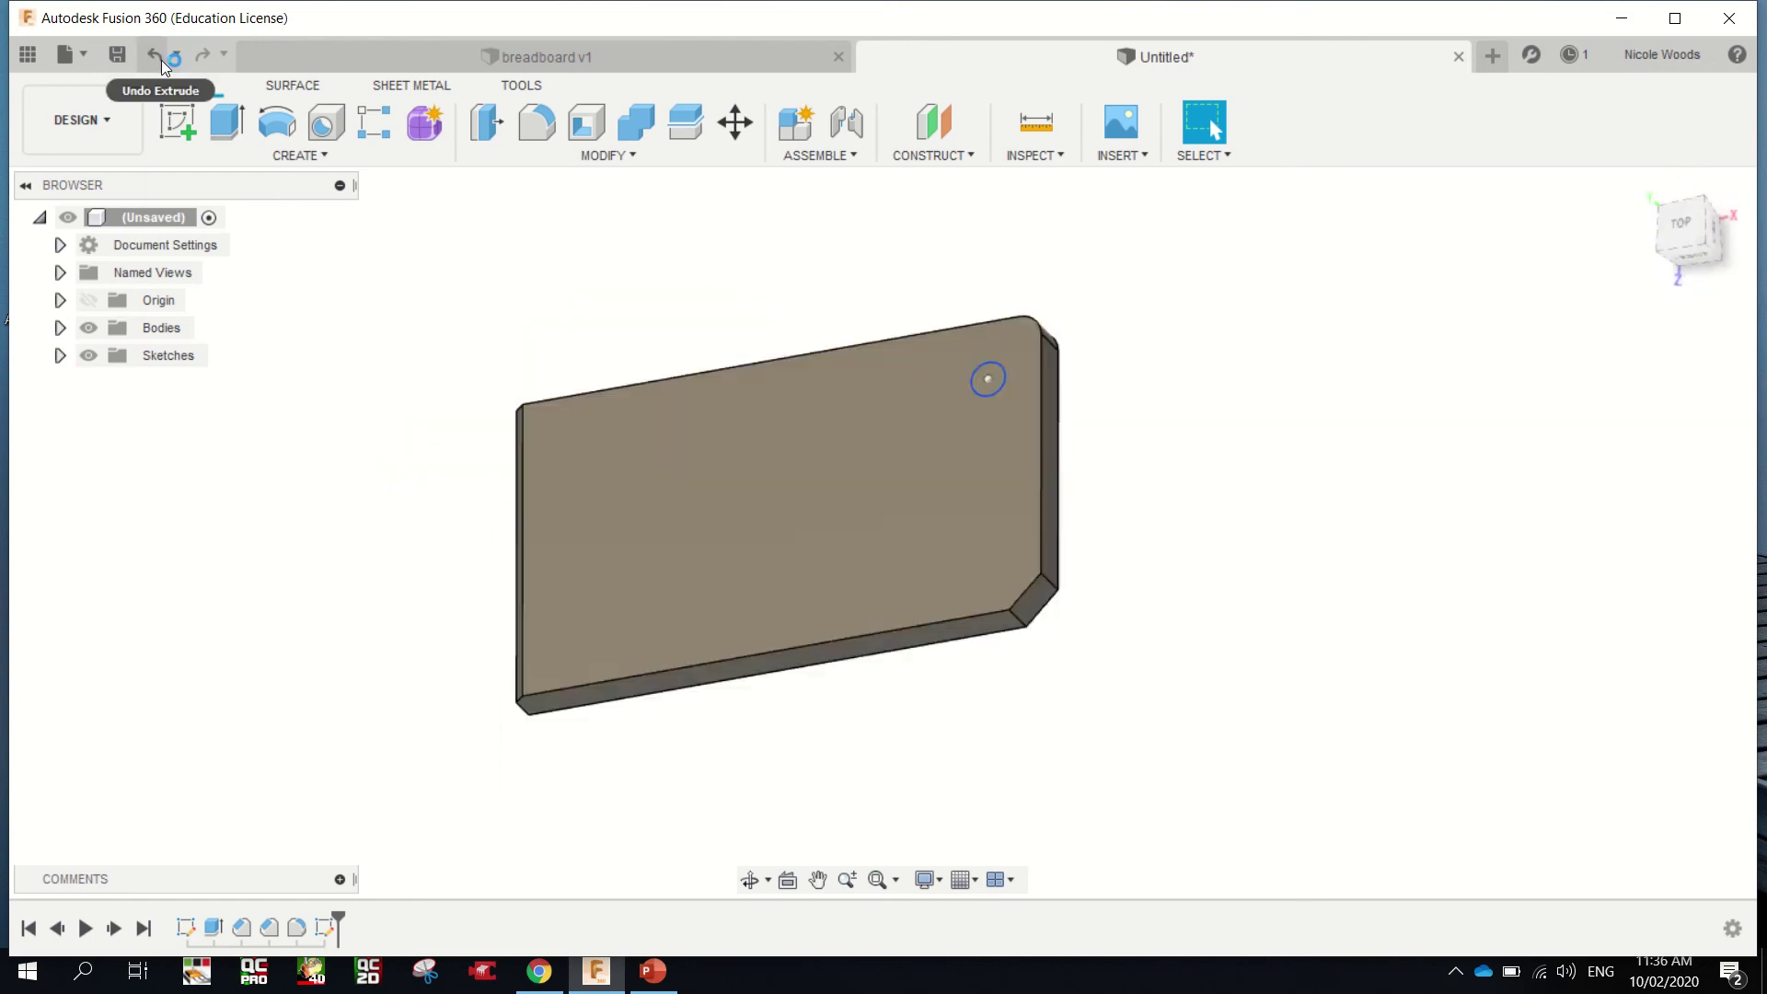
click(162, 59)
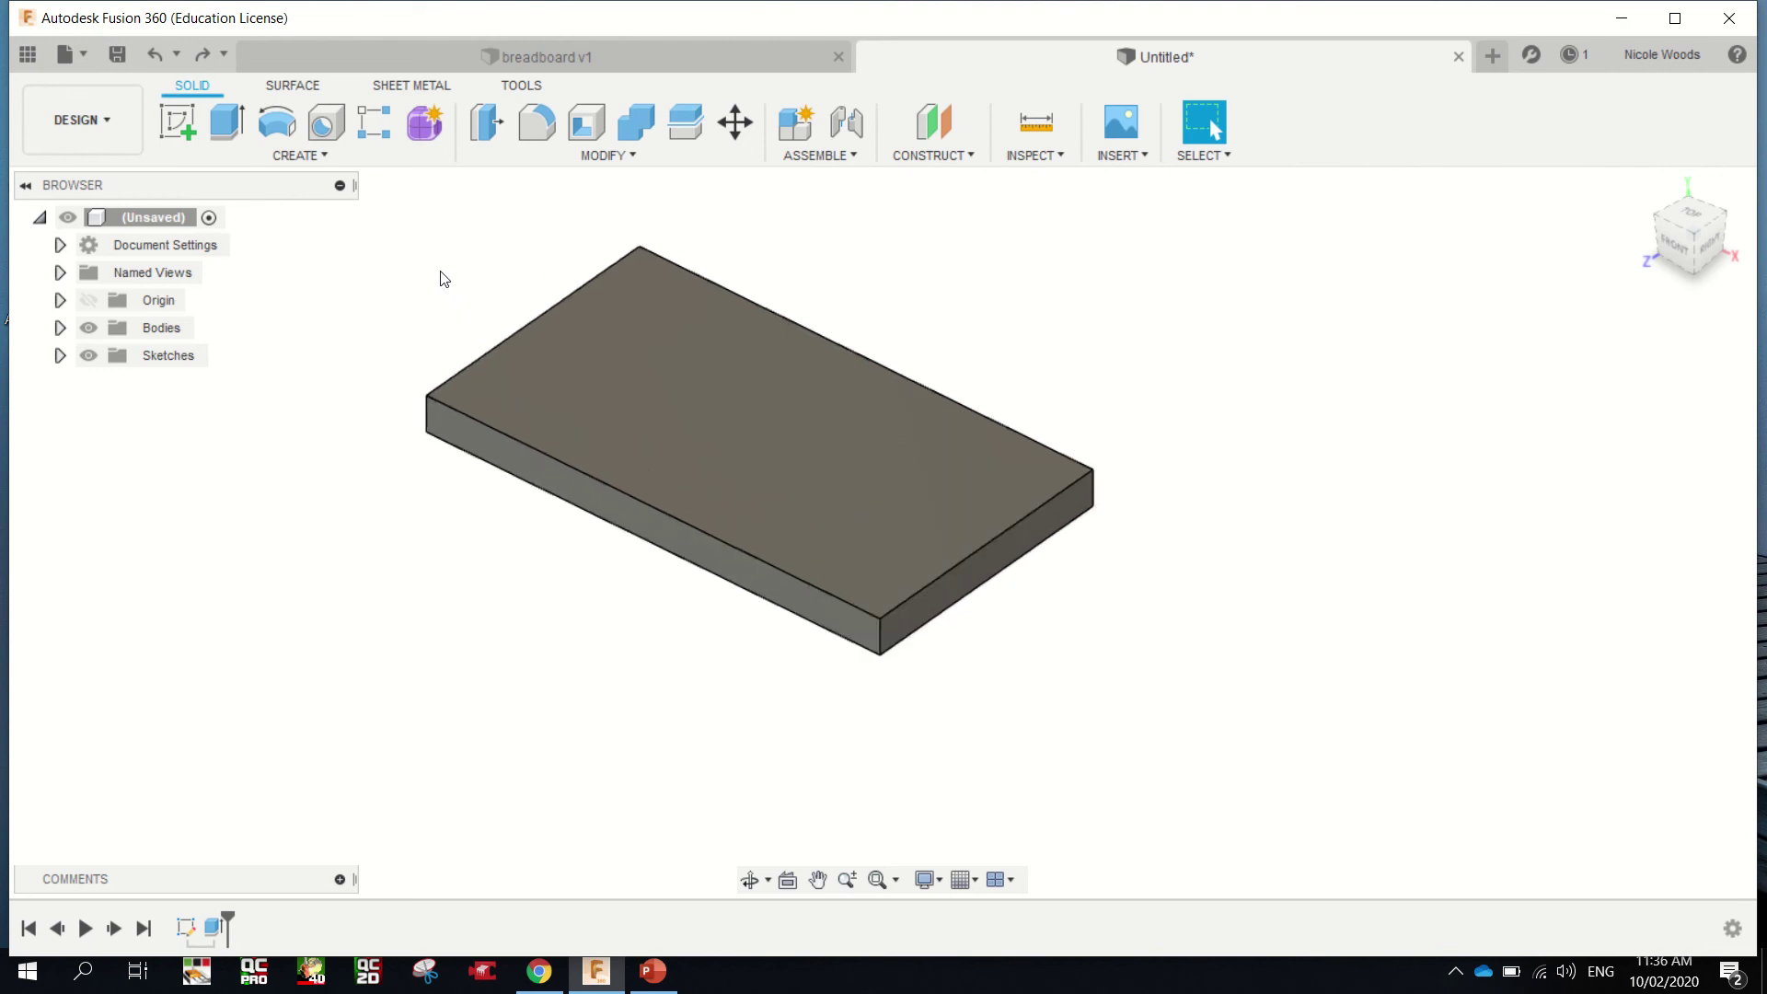
Step: Chamfer the vertical edges at the board's front-left, front-right and back-right corners with an equal distance of 30 mm
scroll(458, 293, up, 3)
click(422, 461)
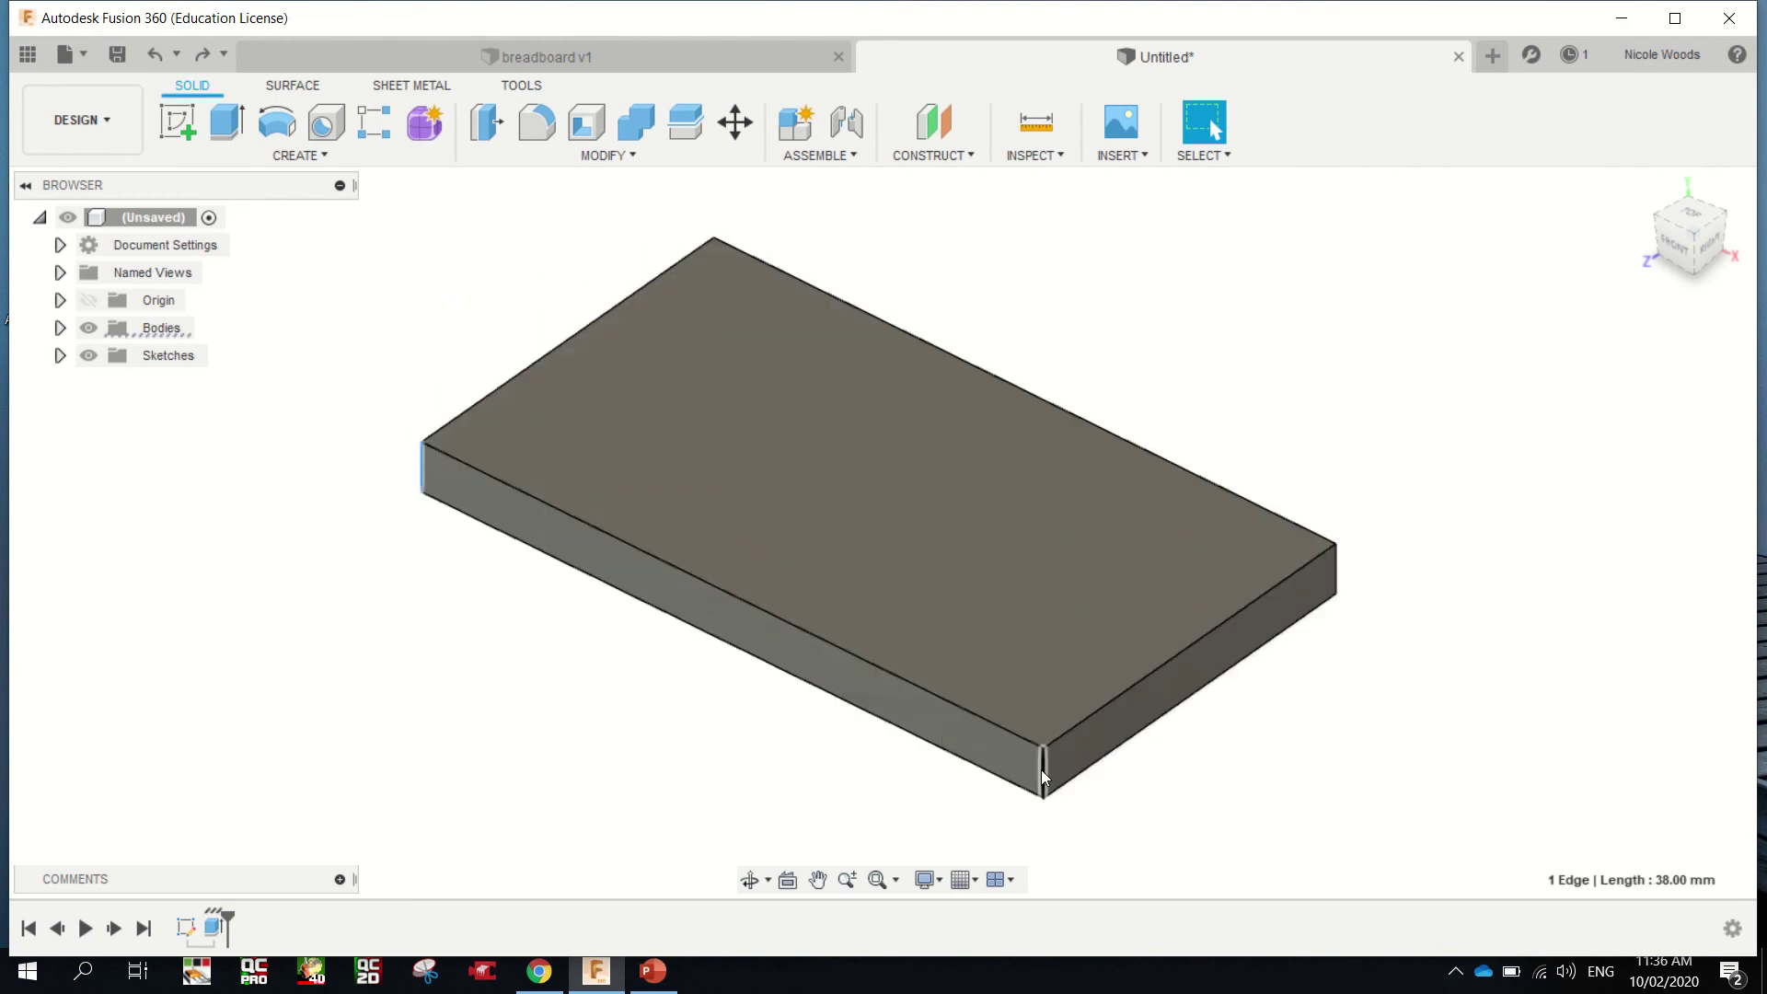
ctrl+click(1040, 769)
click(548, 154)
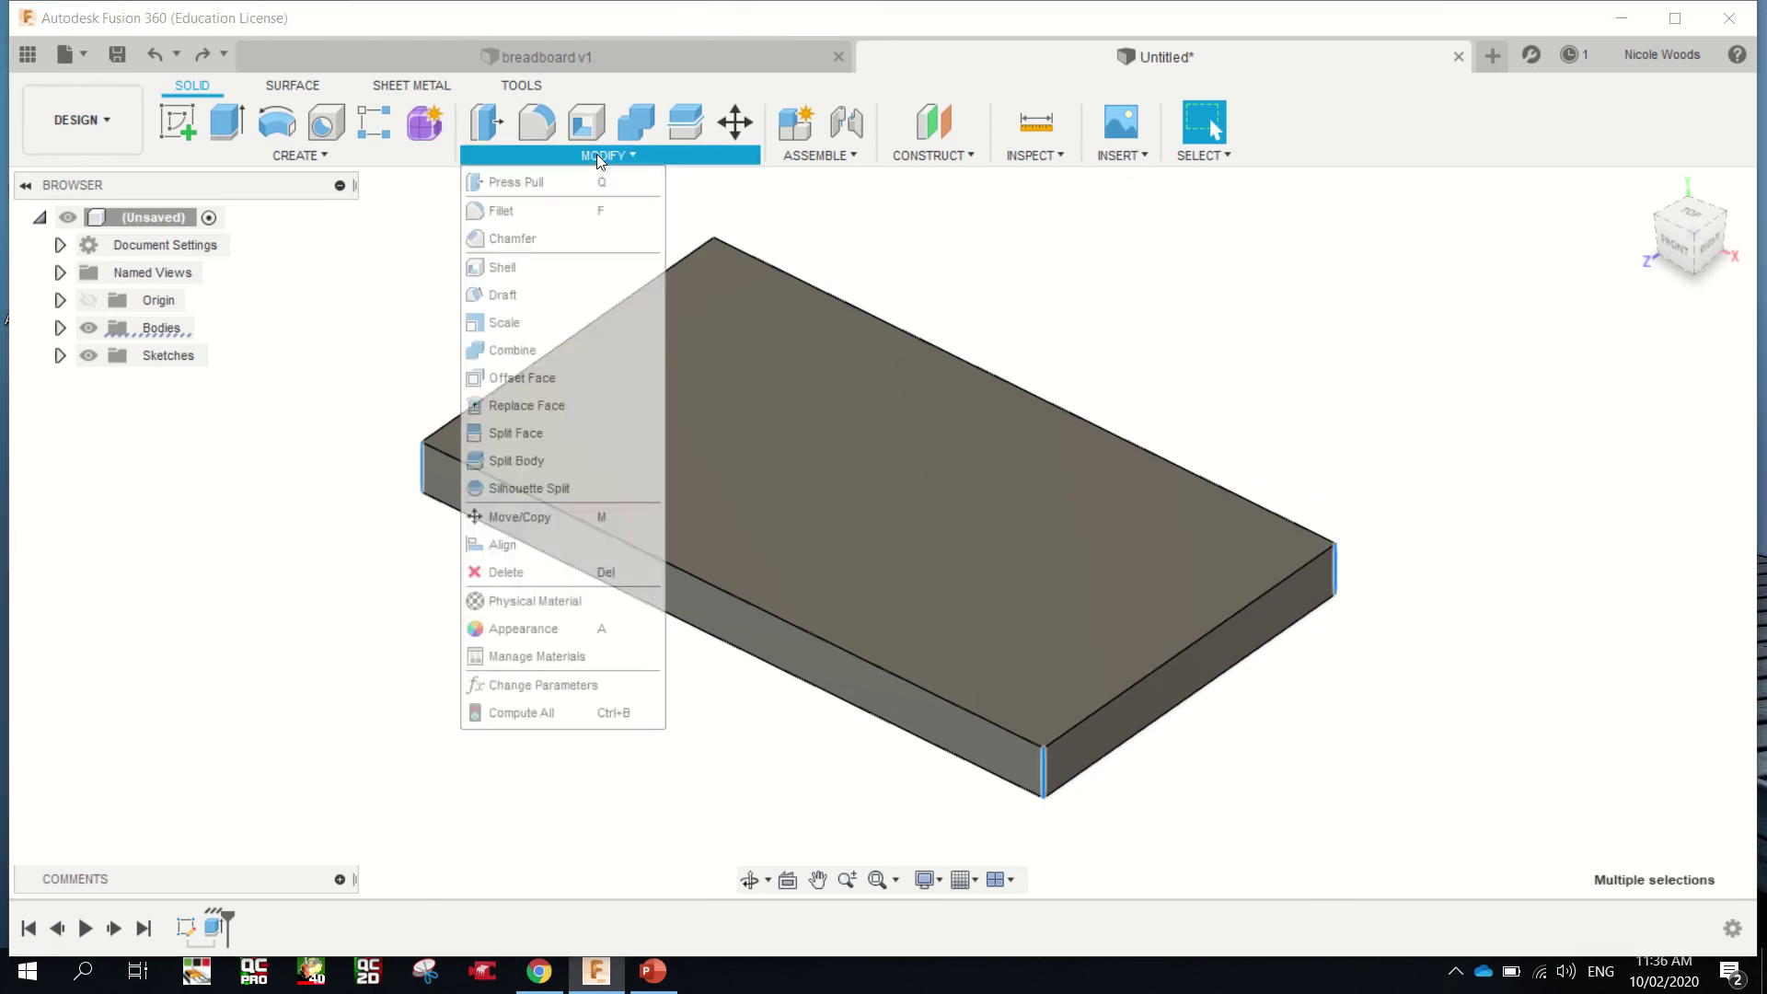
click(547, 239)
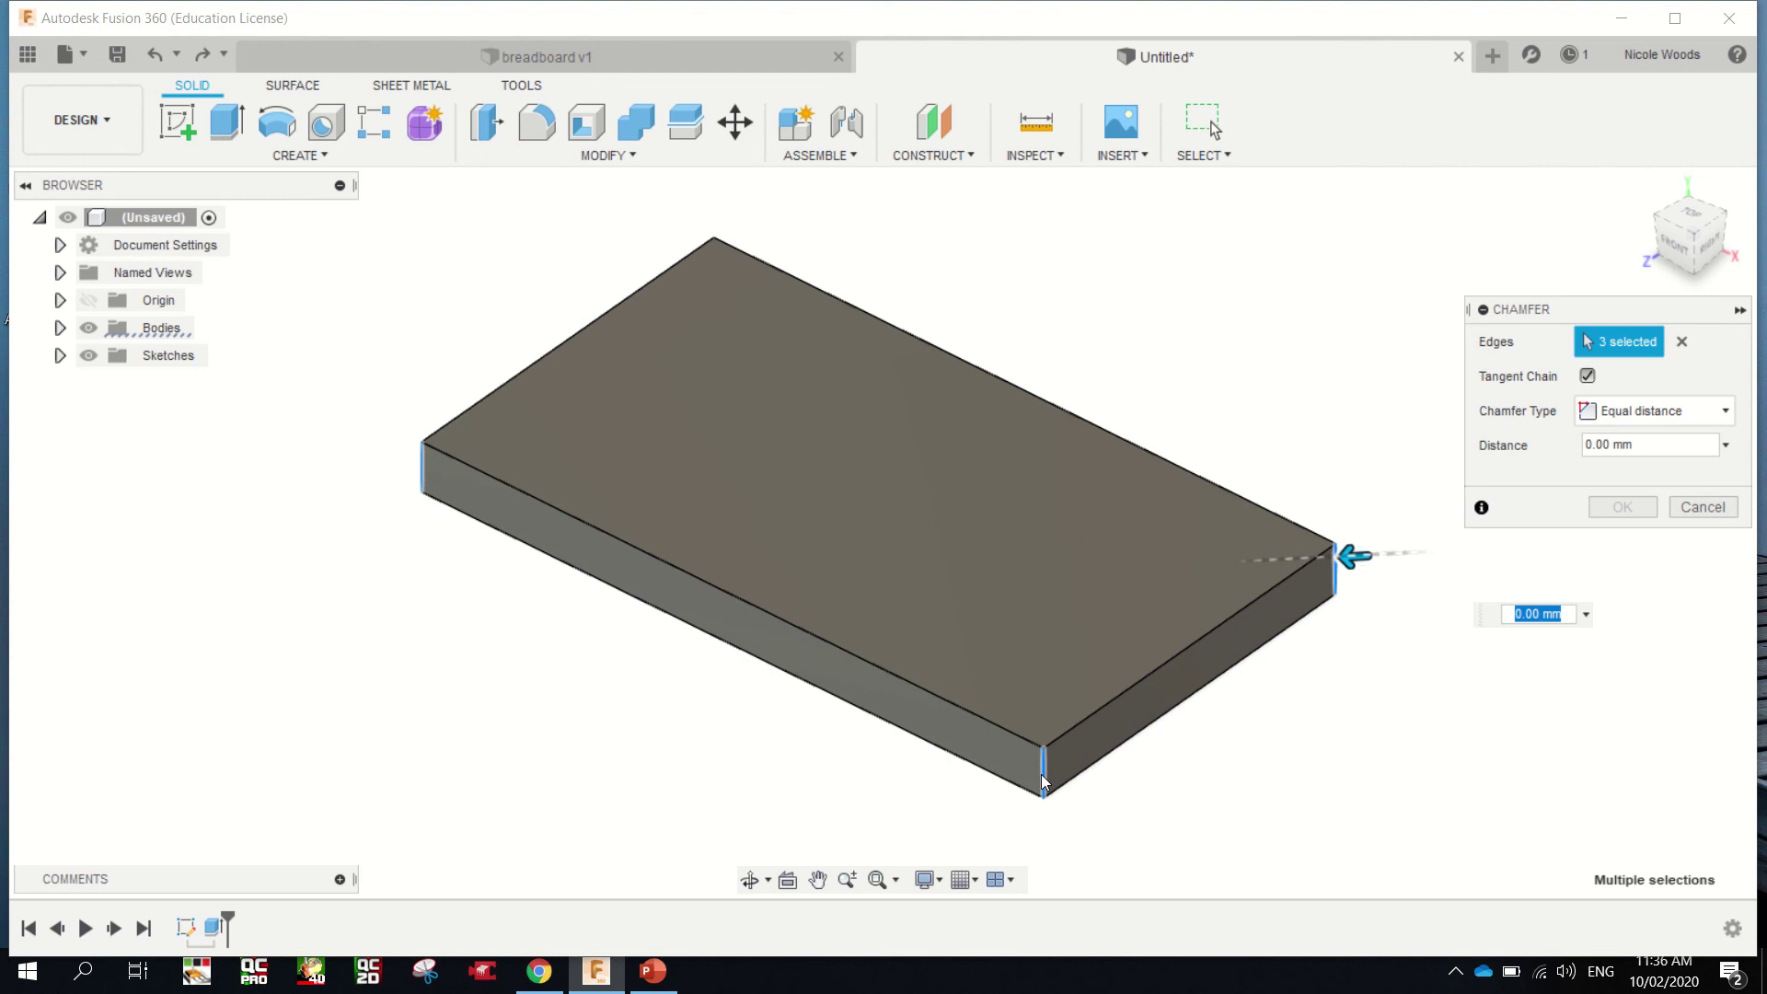
drag(1350, 556, 1318, 558)
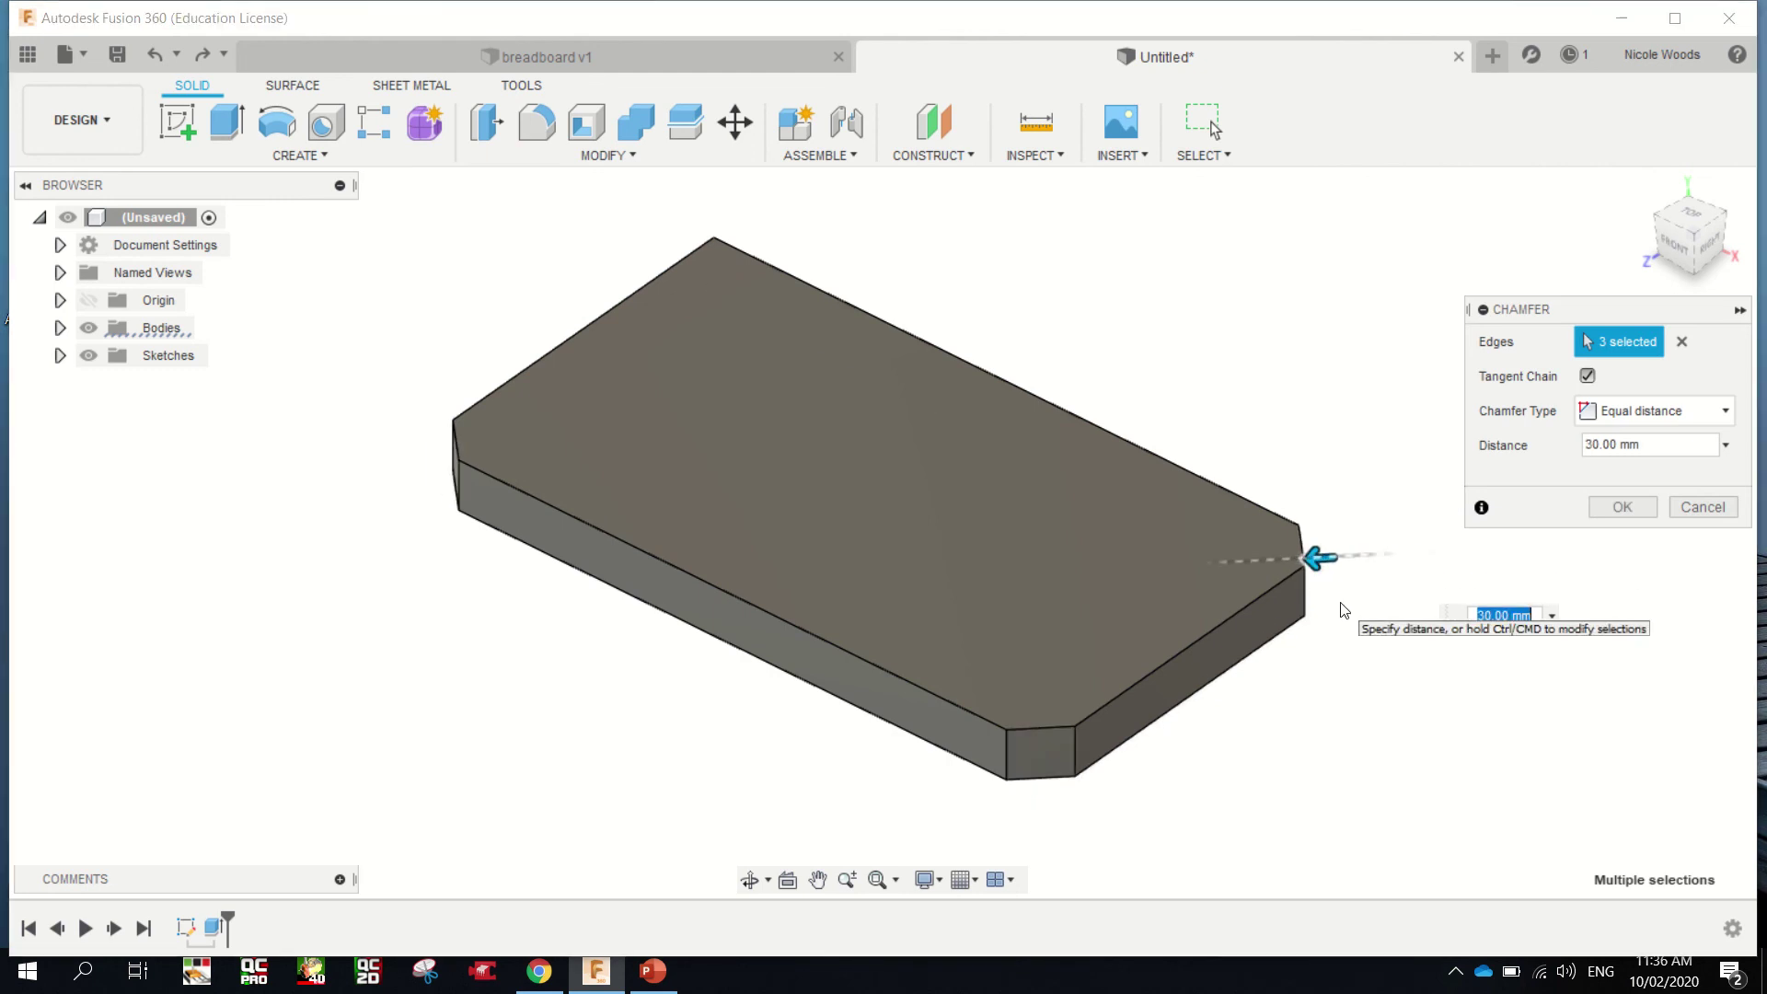
key(Return)
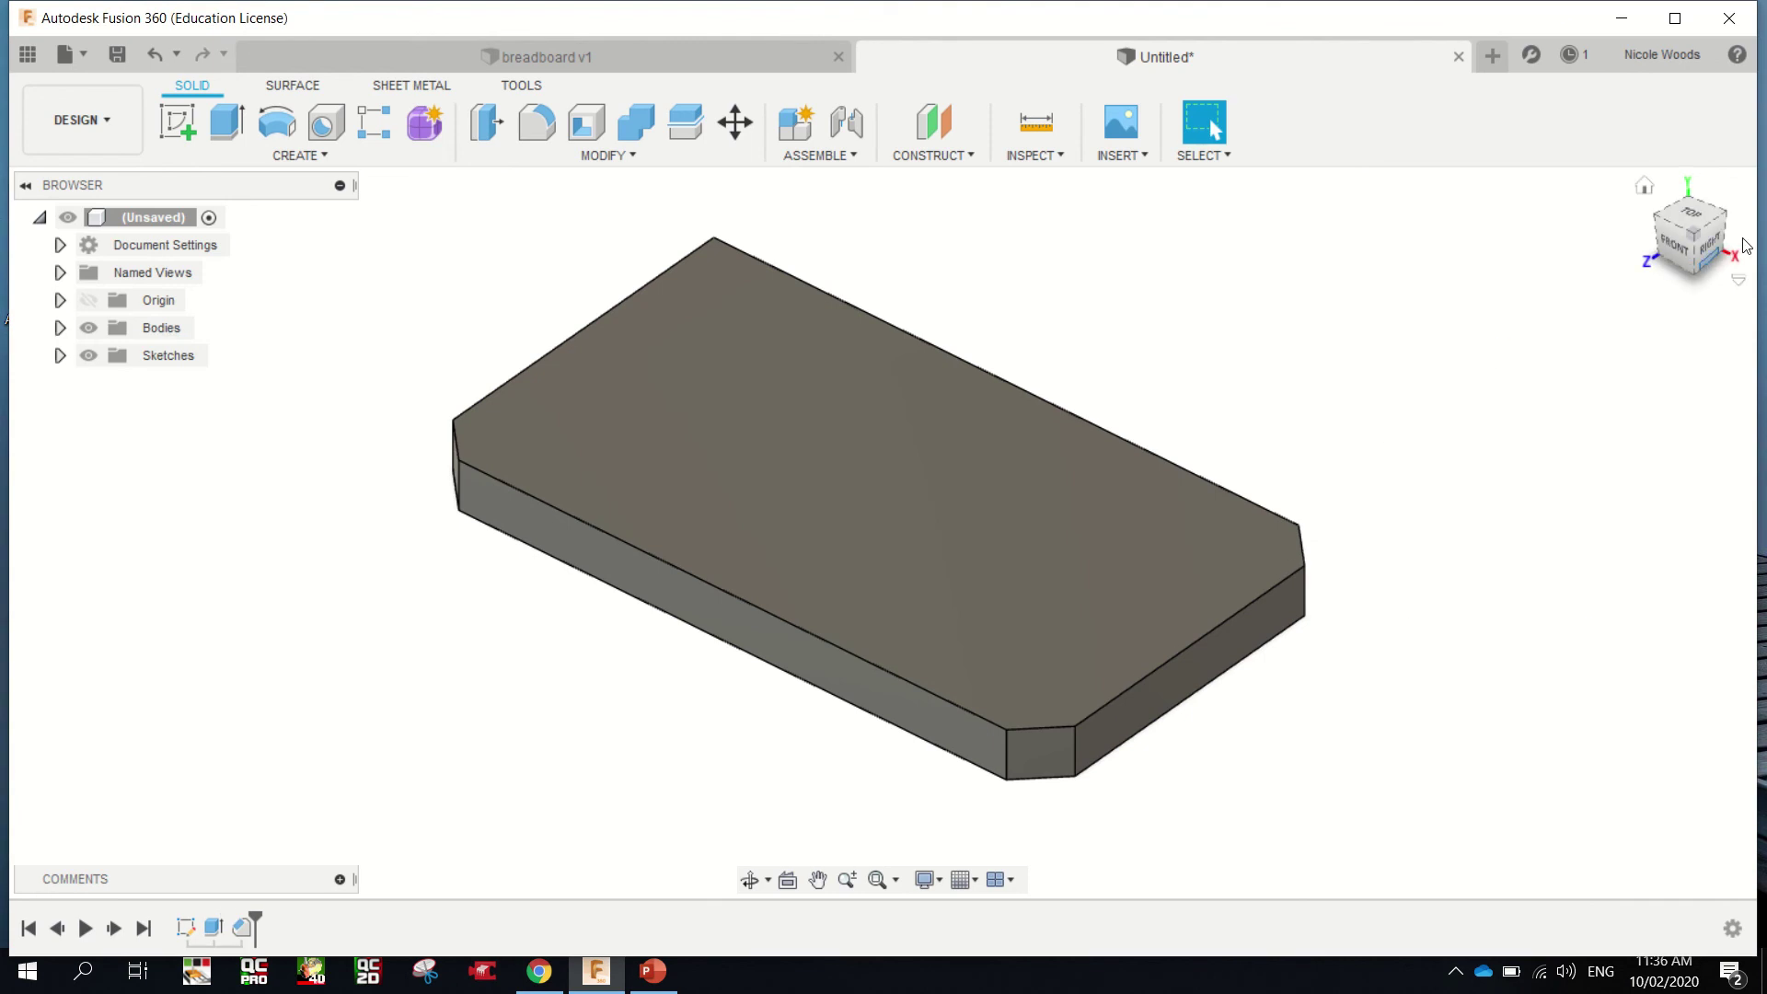
Step: Chamfer the remaining vertical edge at the board's back-left corner with an equal distance of 30 mm
shift+middle_drag(1620, 274, 1619, 607)
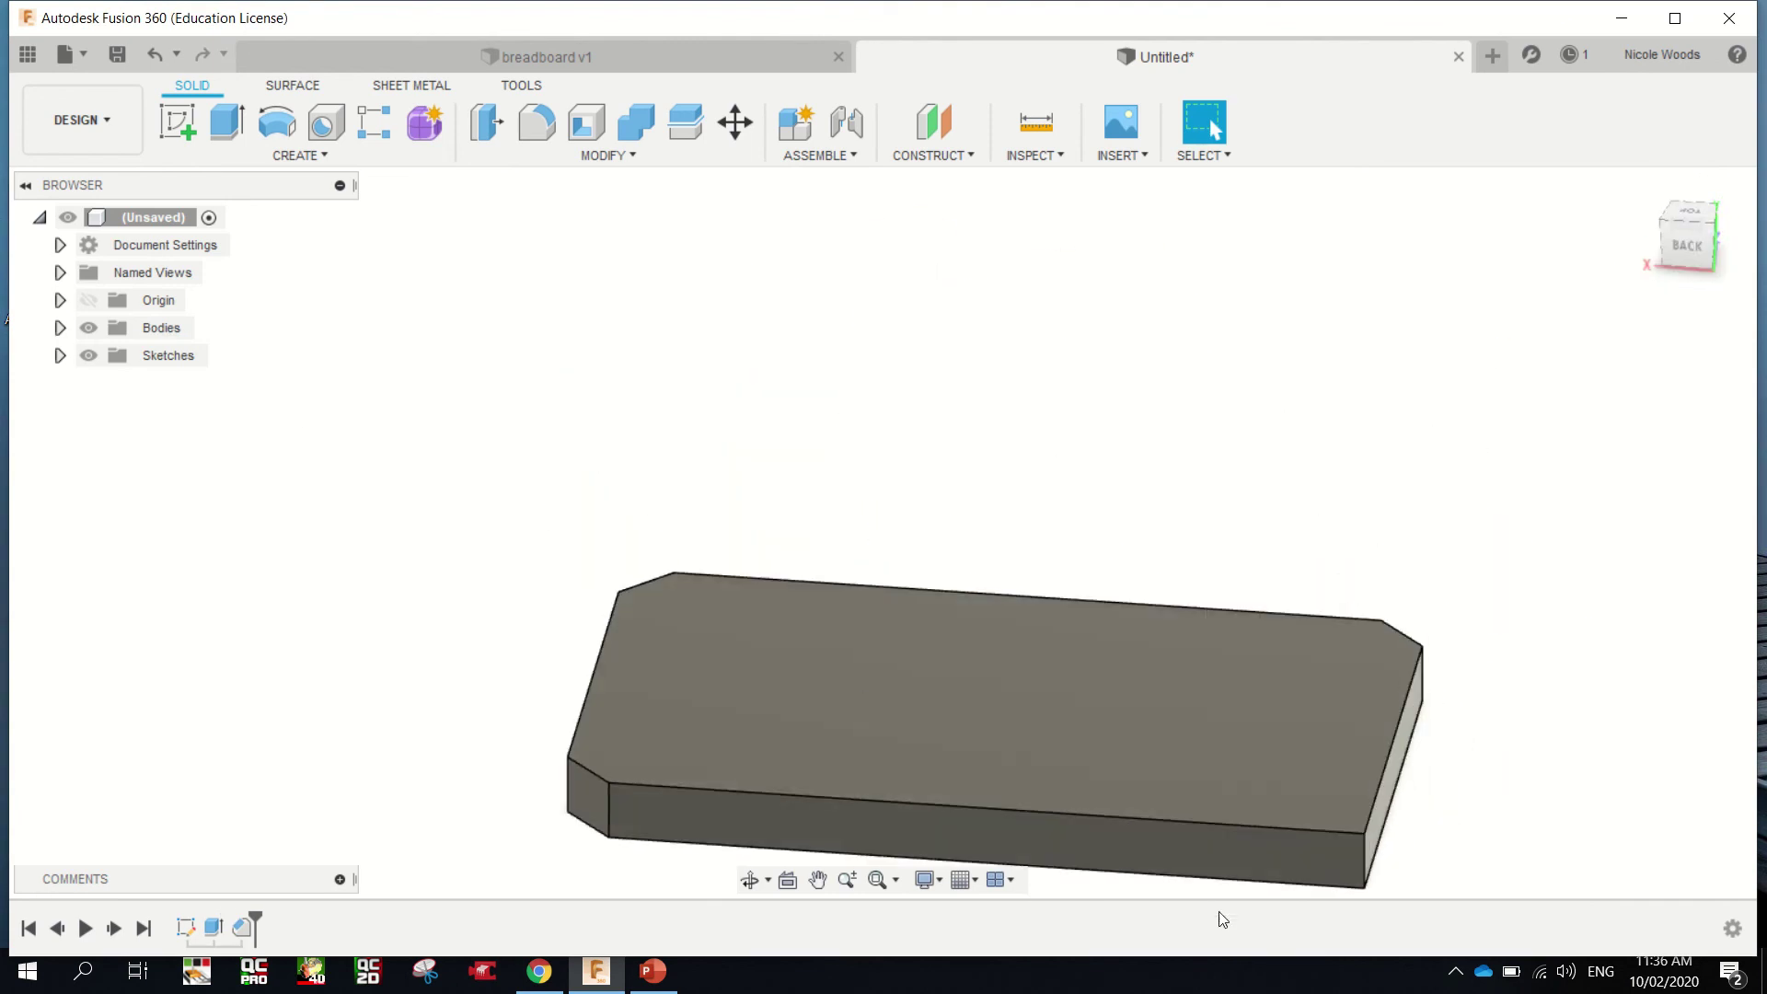
click(605, 155)
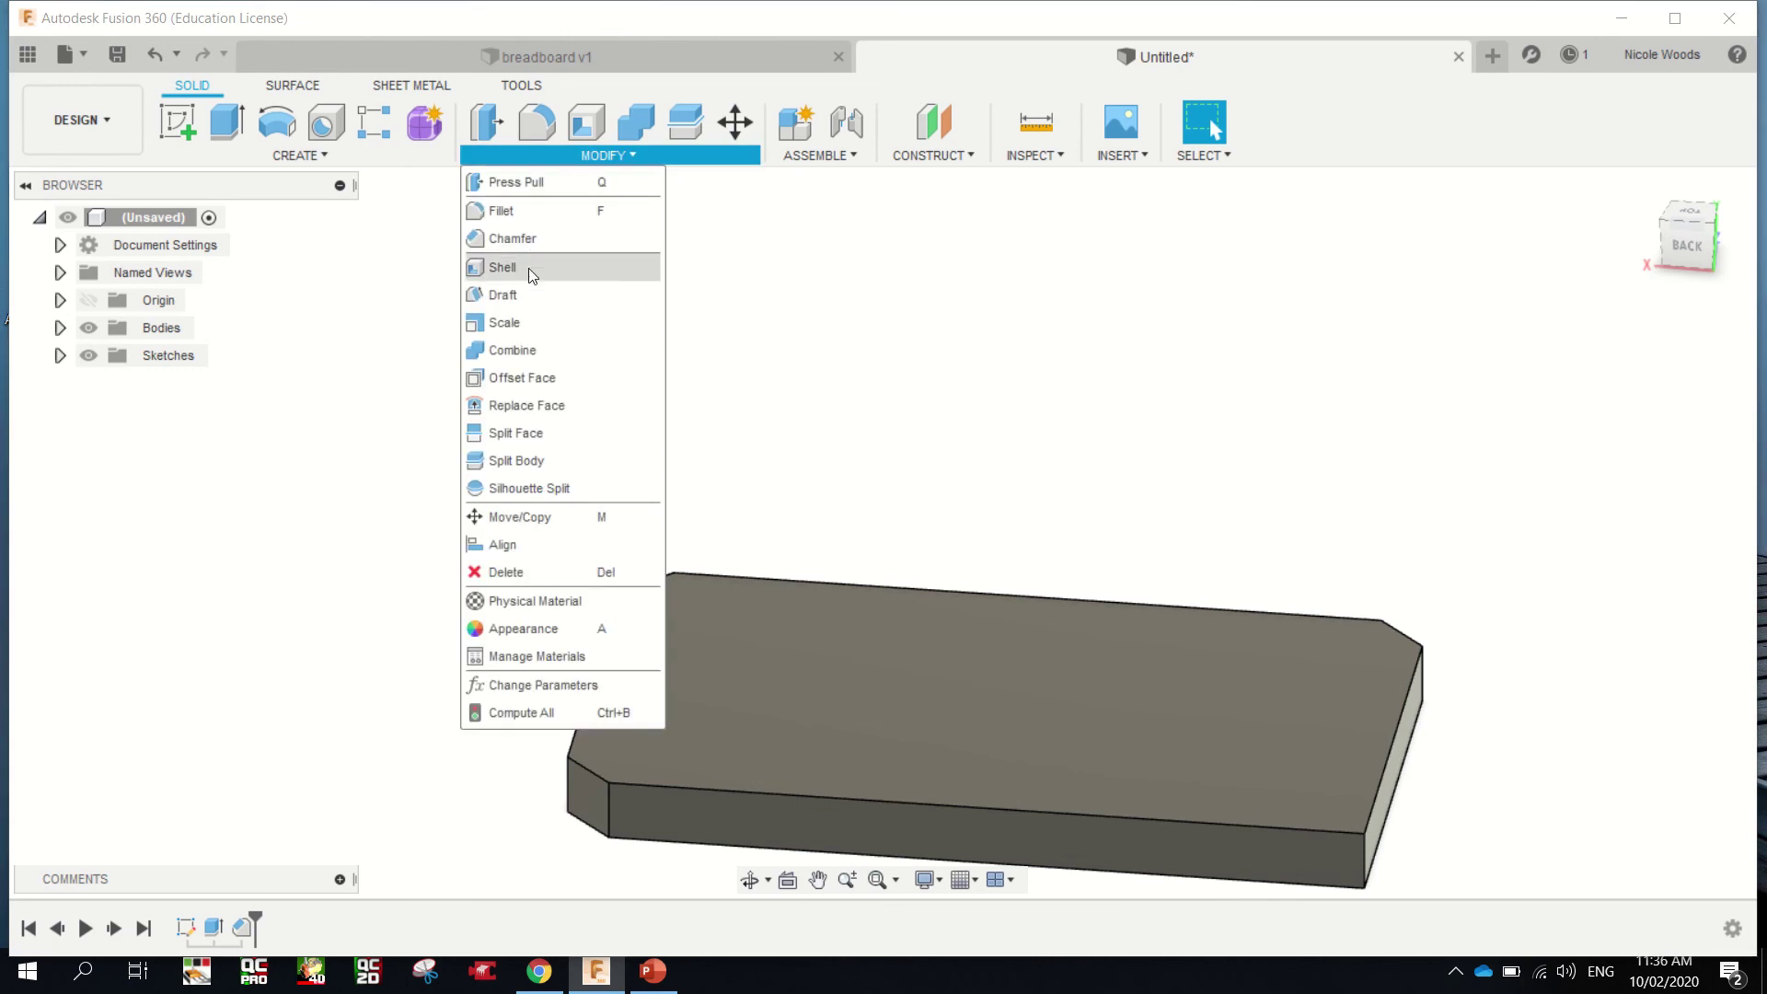
click(526, 238)
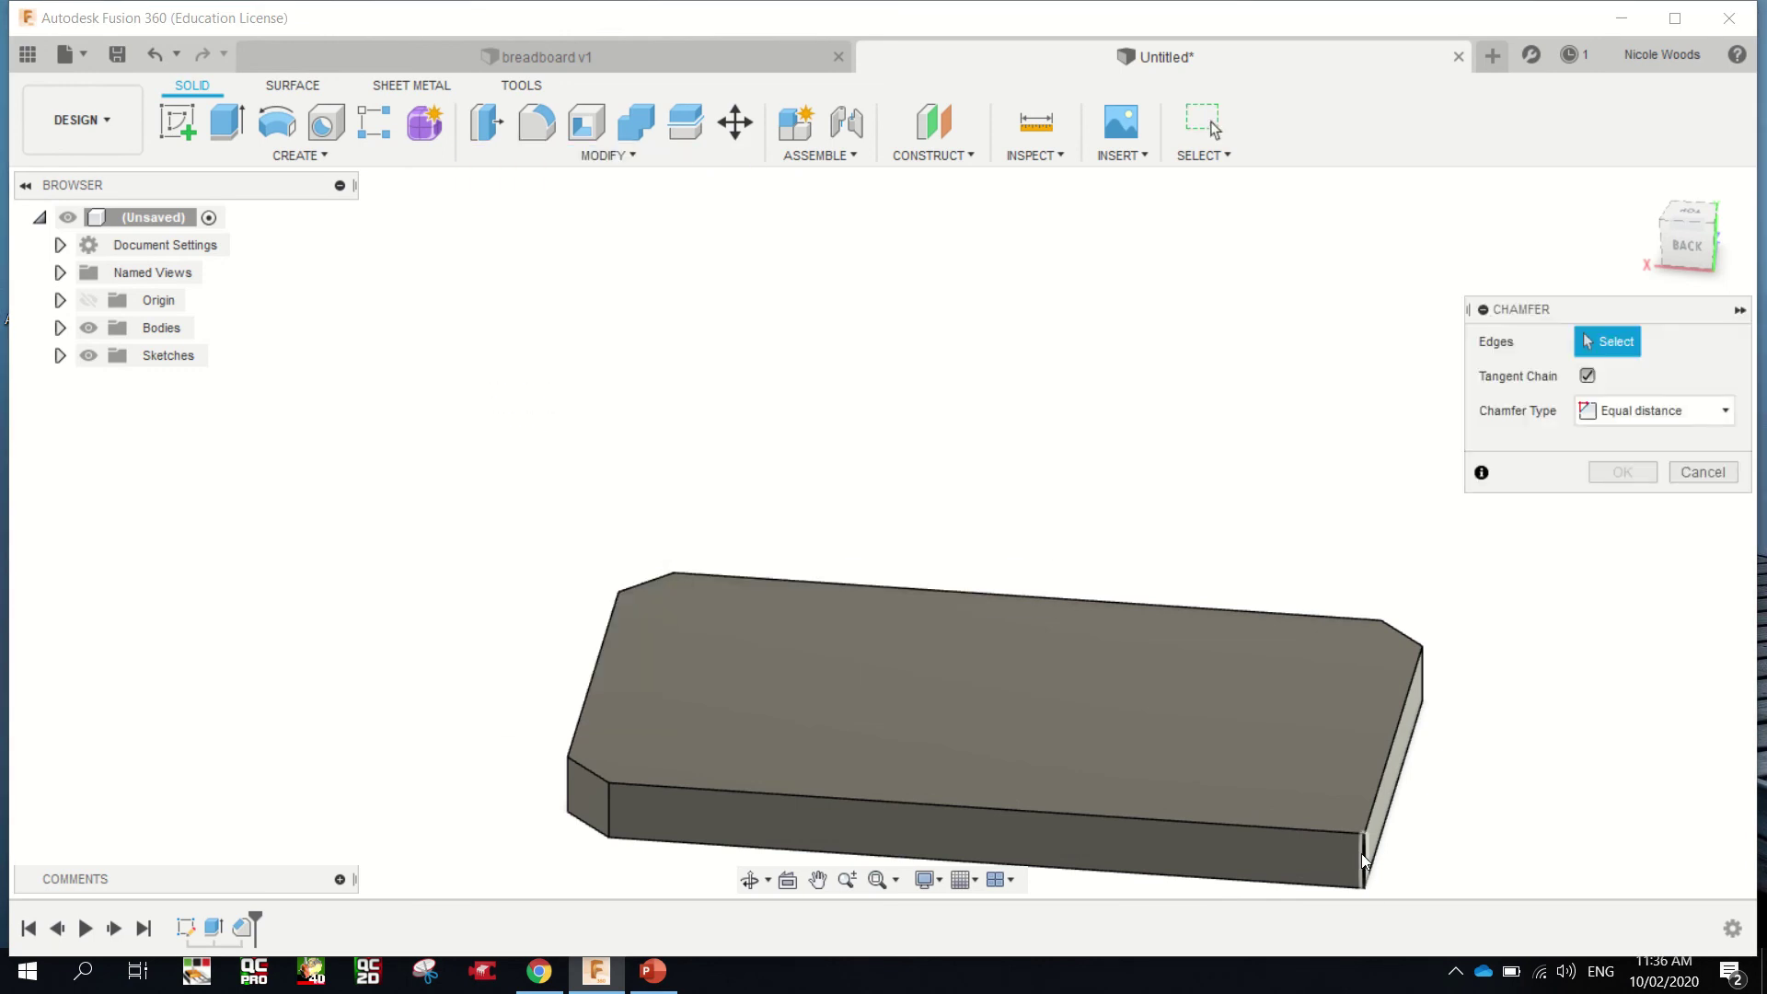
click(1362, 853)
drag(1368, 852, 1350, 847)
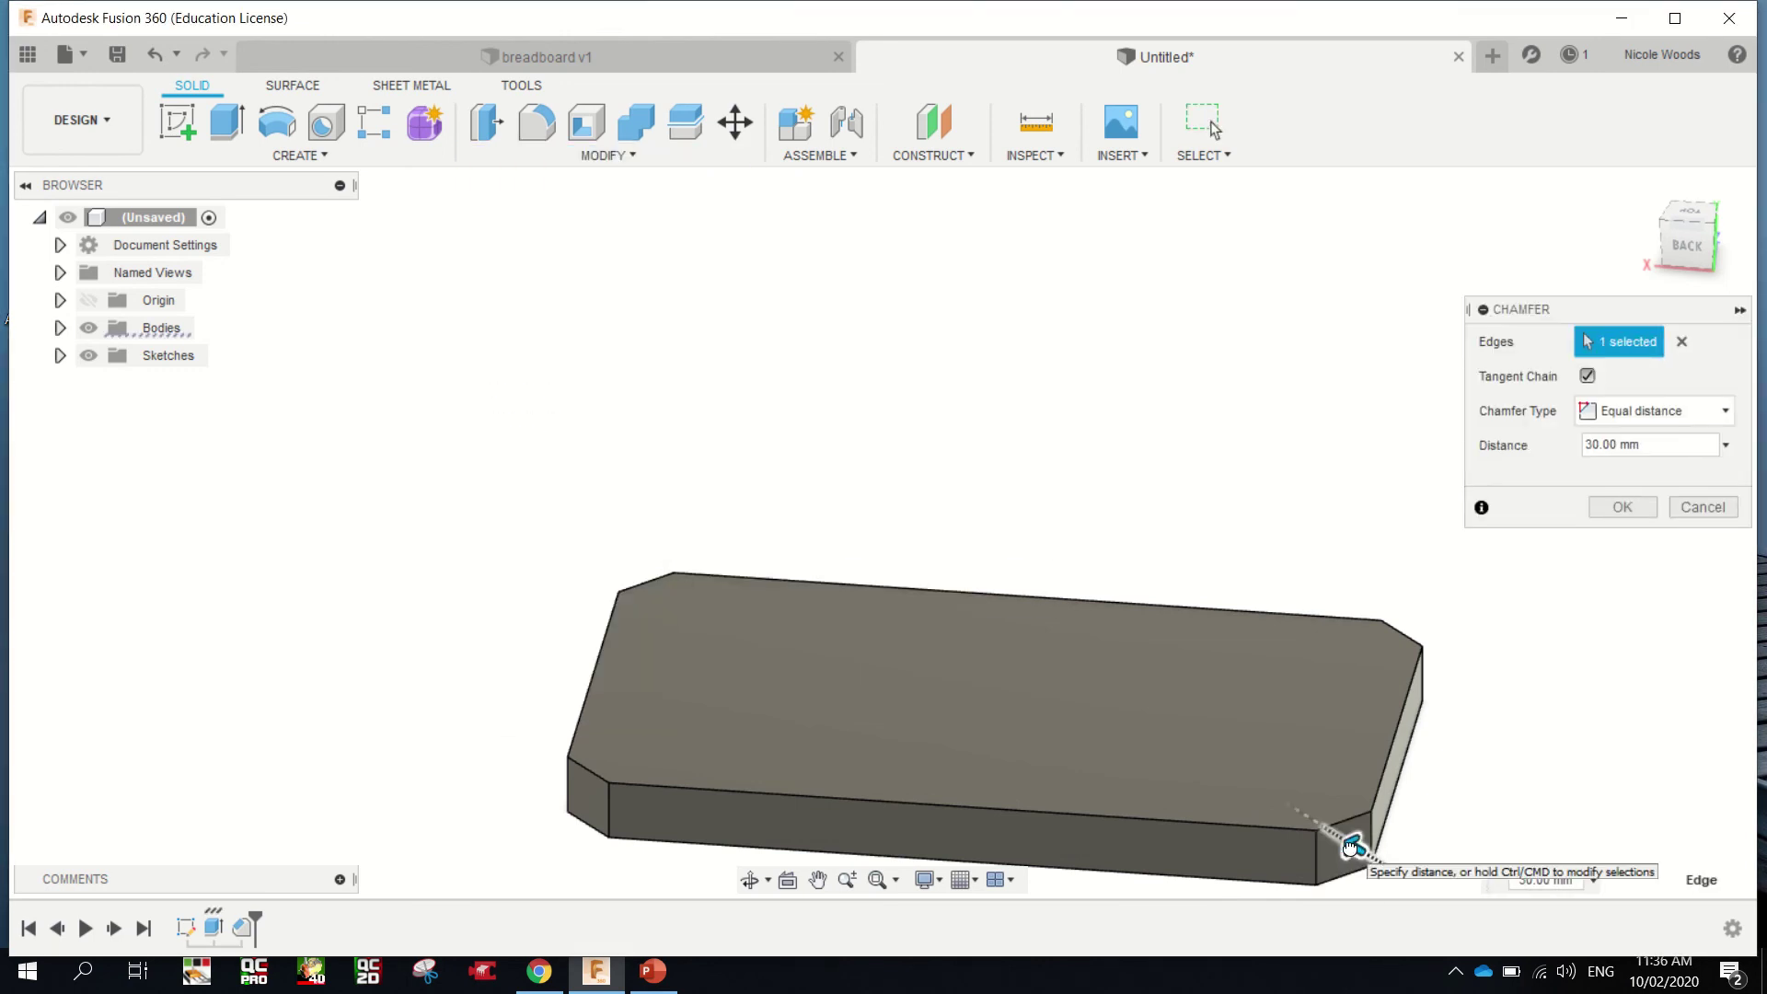
key(Return)
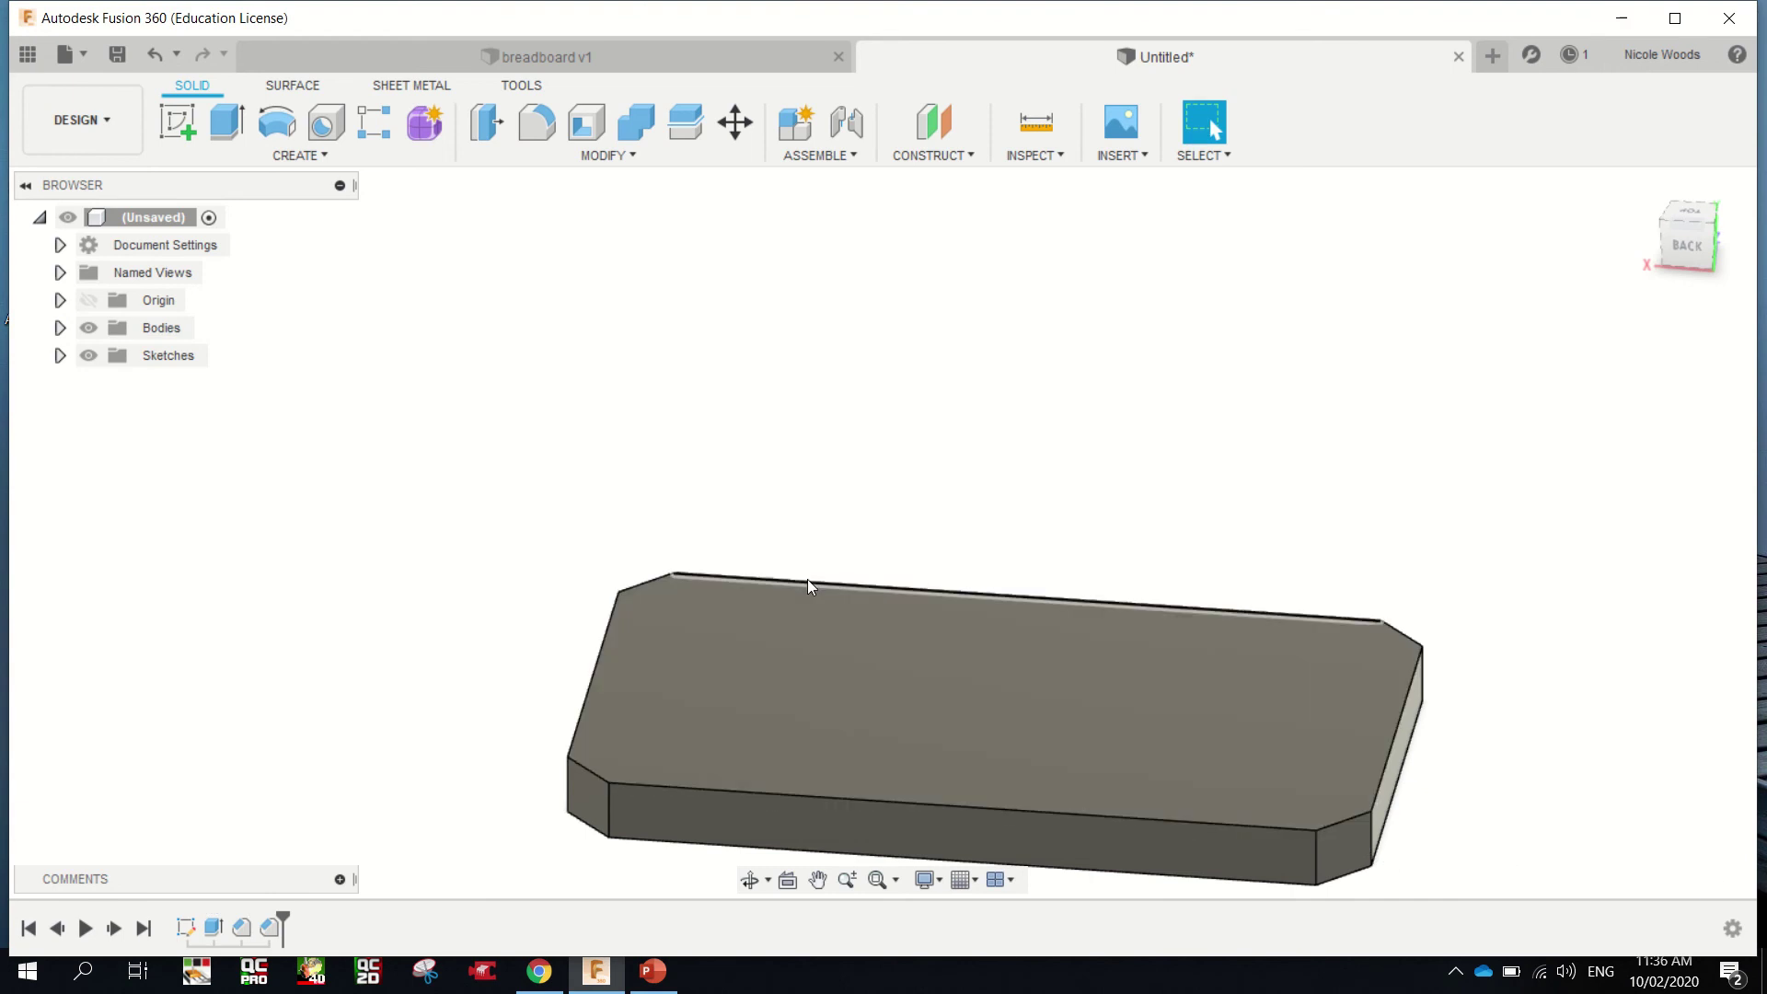
Step: Set up a 25 mm equal-distance chamfer on seven top-face perimeter edges, leaving out the short edge at the front-left corner
click(804, 584)
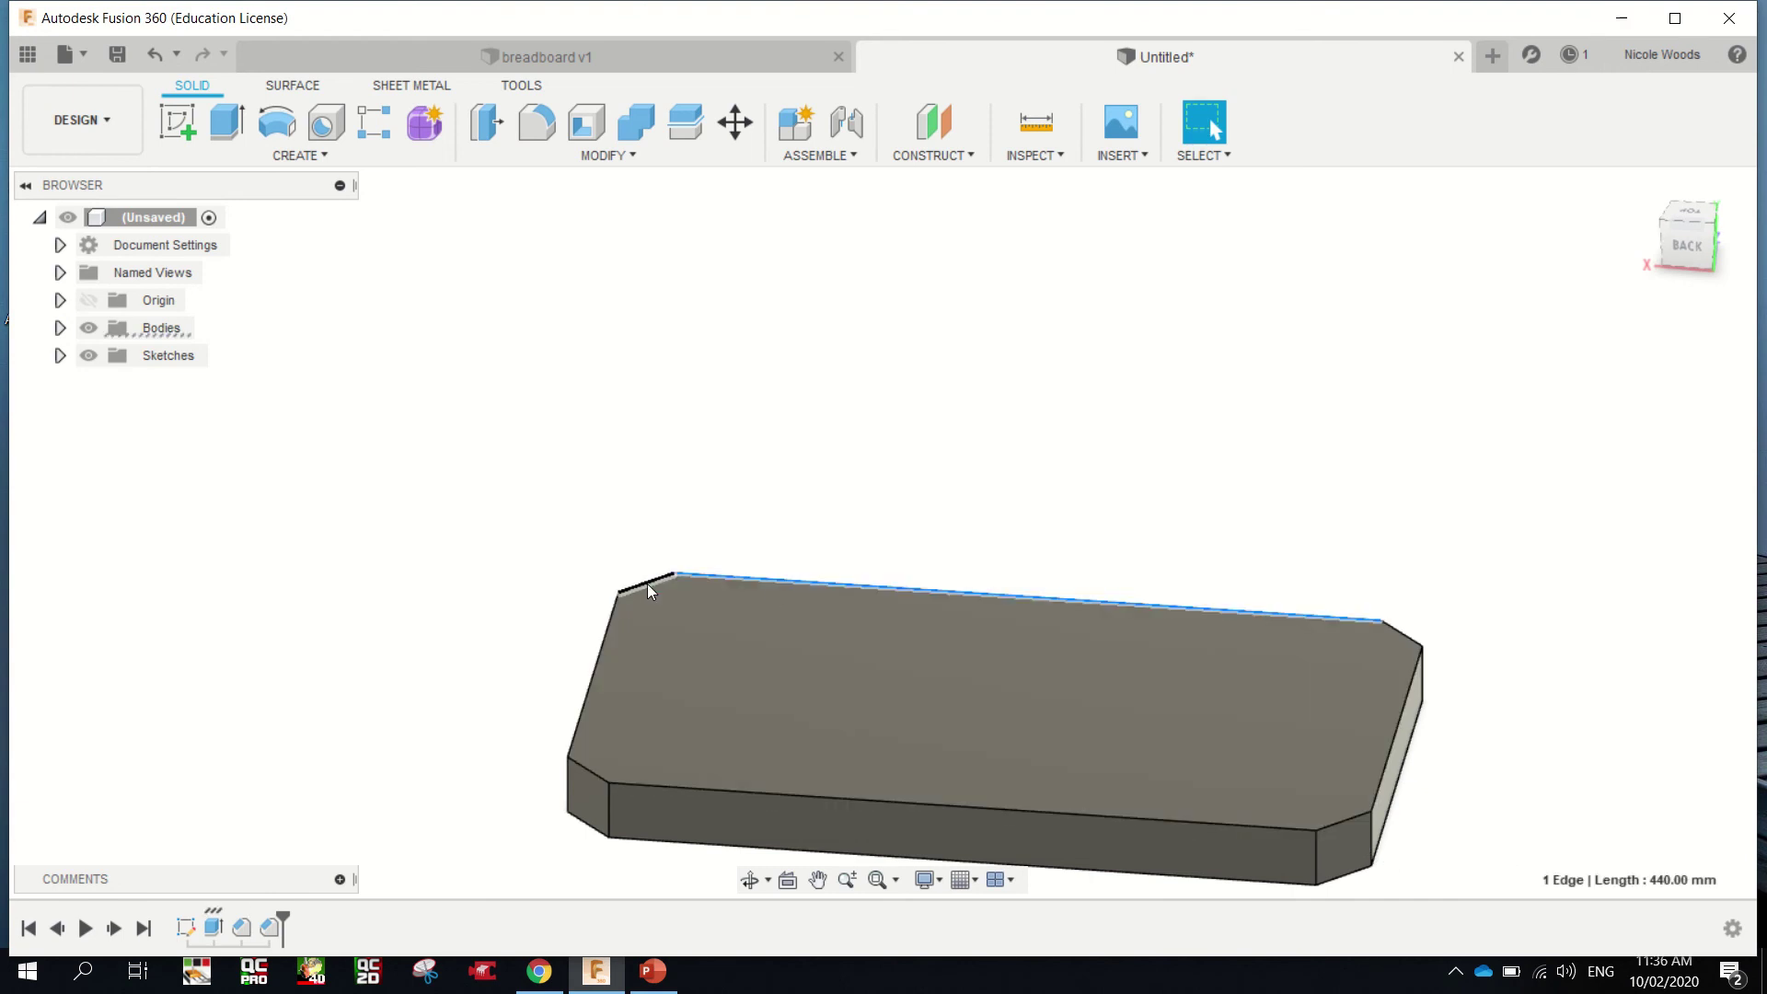
ctrl+click(648, 584)
ctrl+click(609, 628)
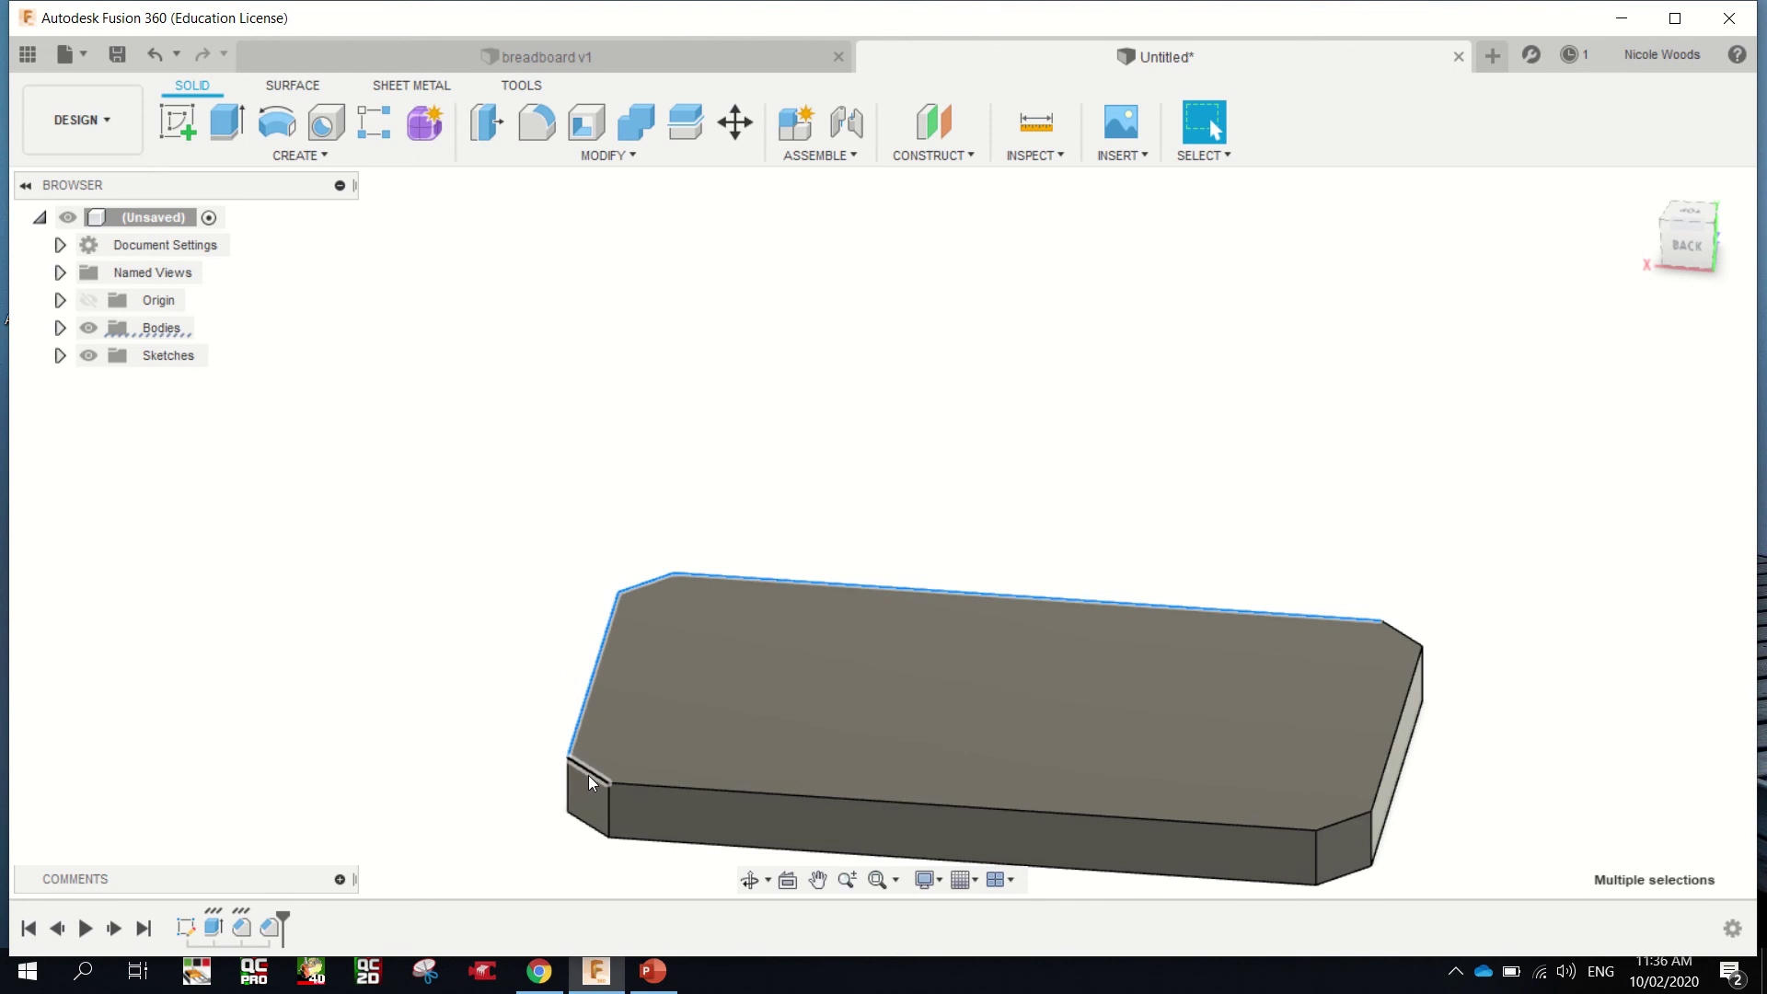
ctrl+click(588, 774)
ctrl+click(677, 784)
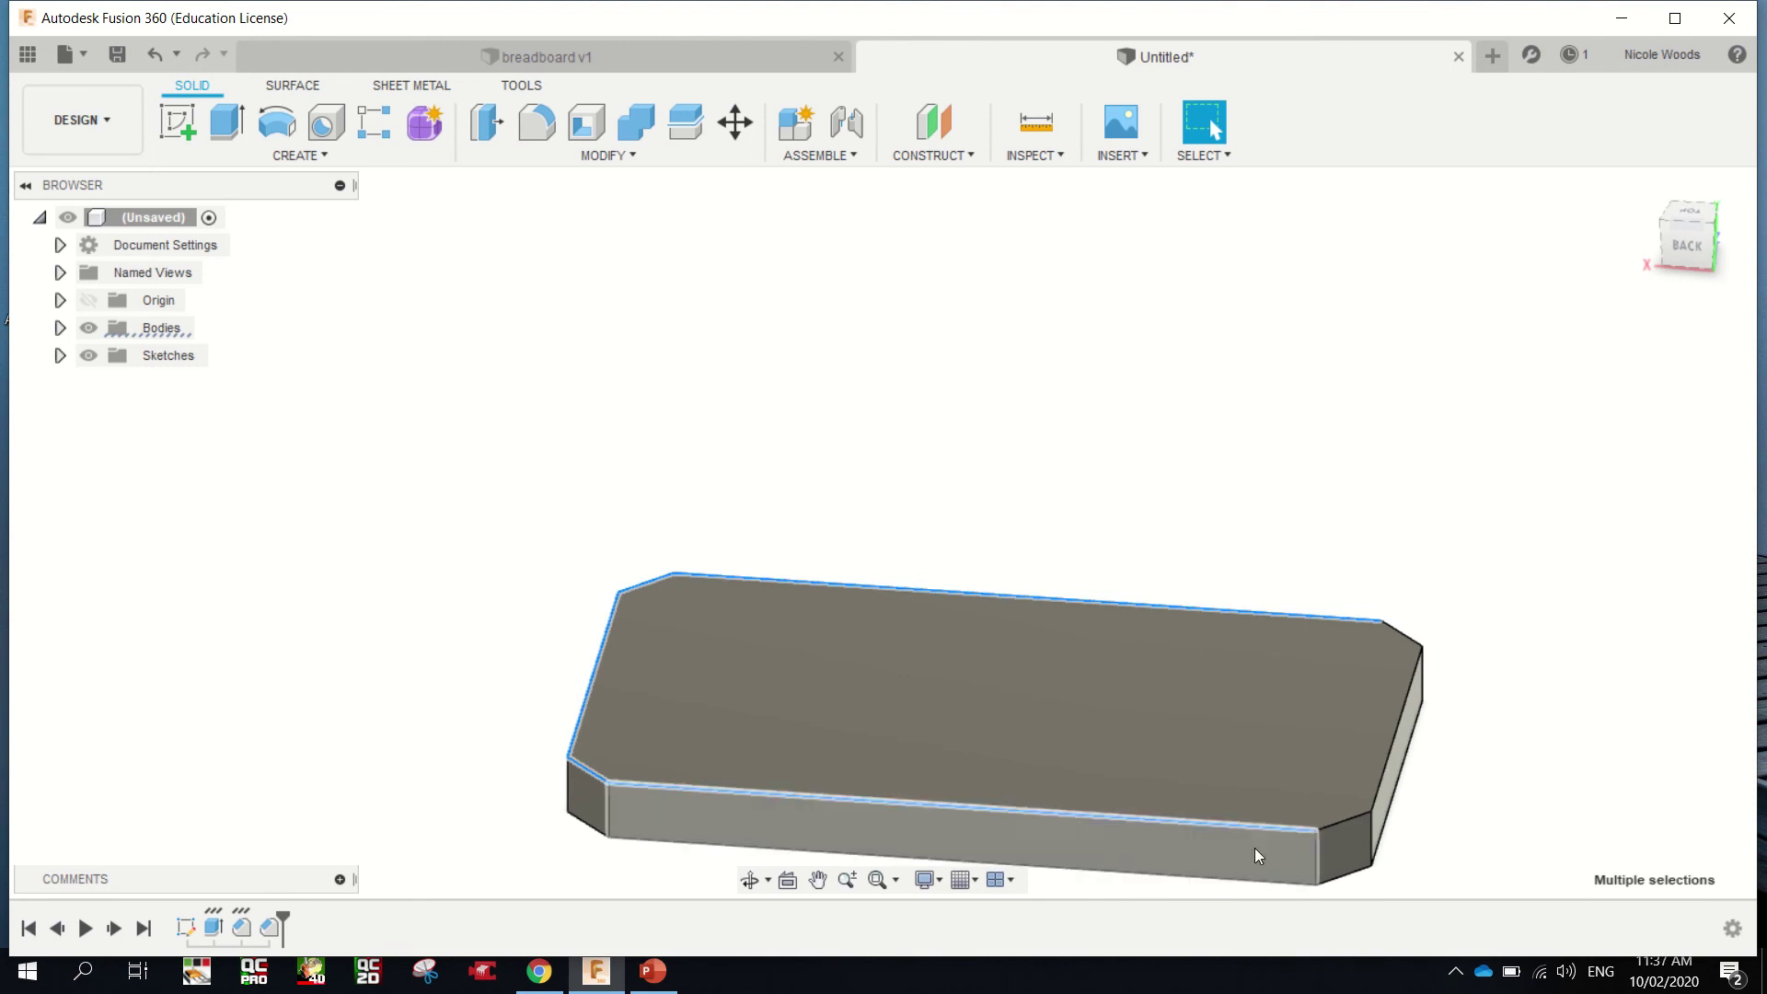
ctrl+click(1329, 825)
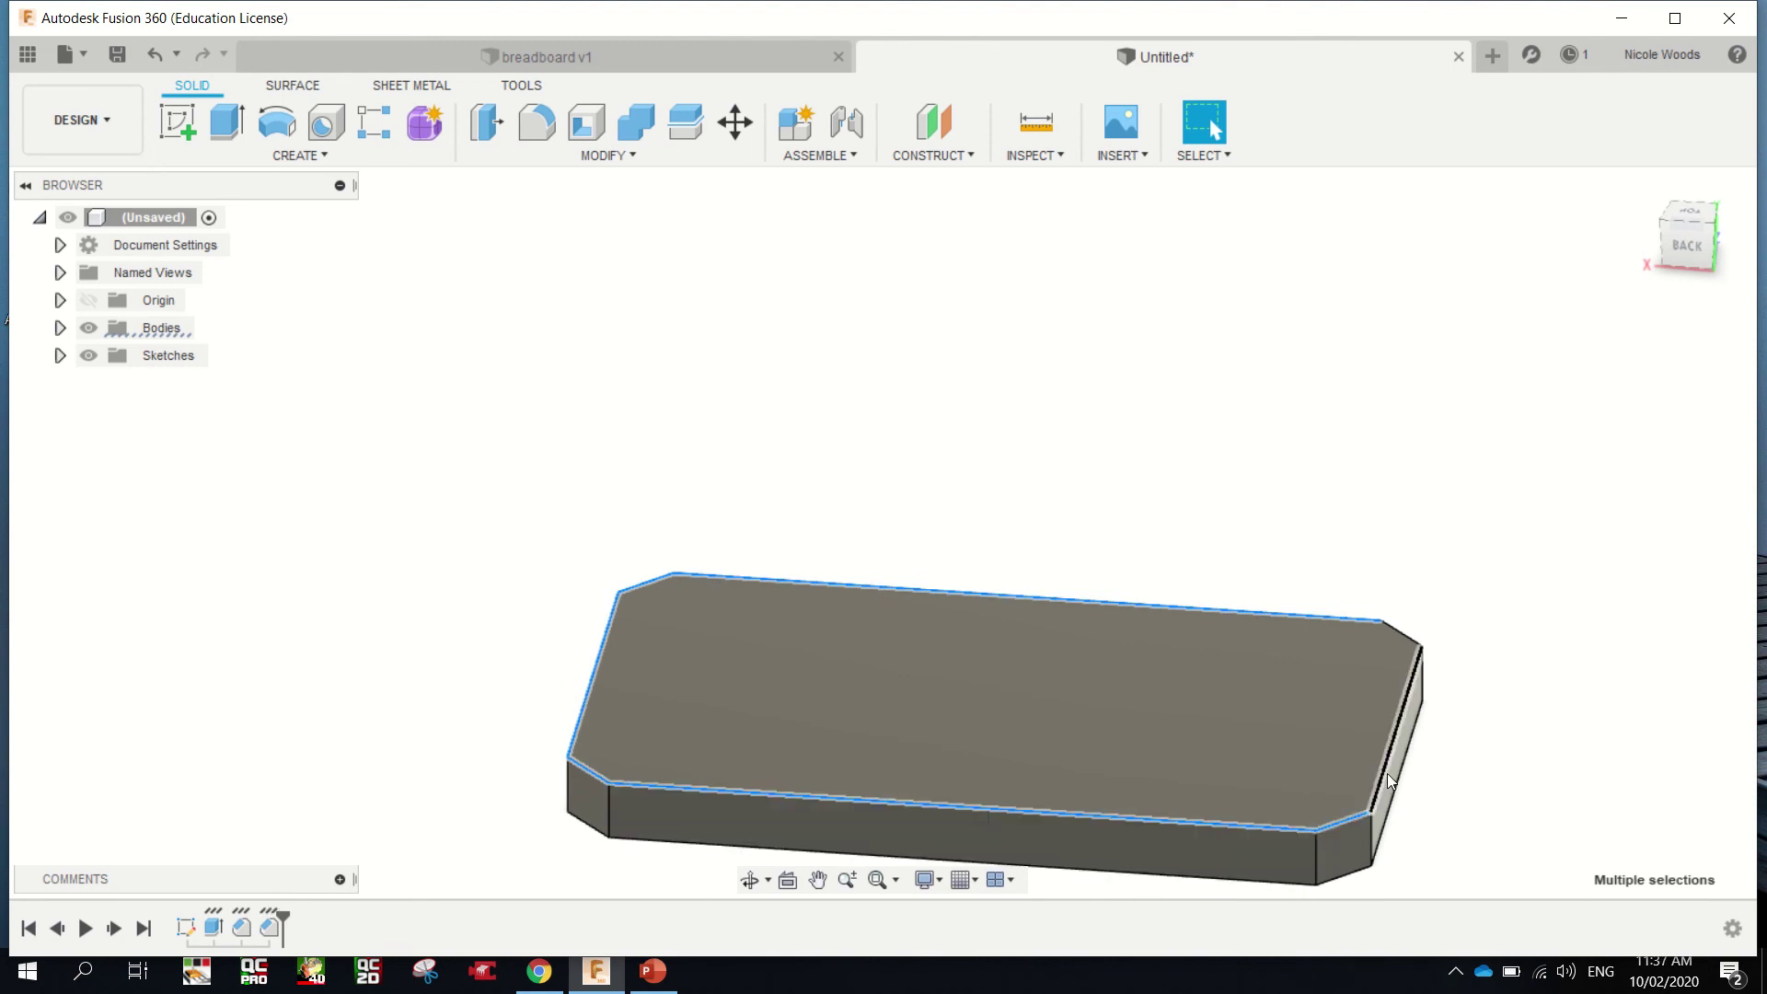
ctrl+click(1388, 773)
ctrl+click(1406, 635)
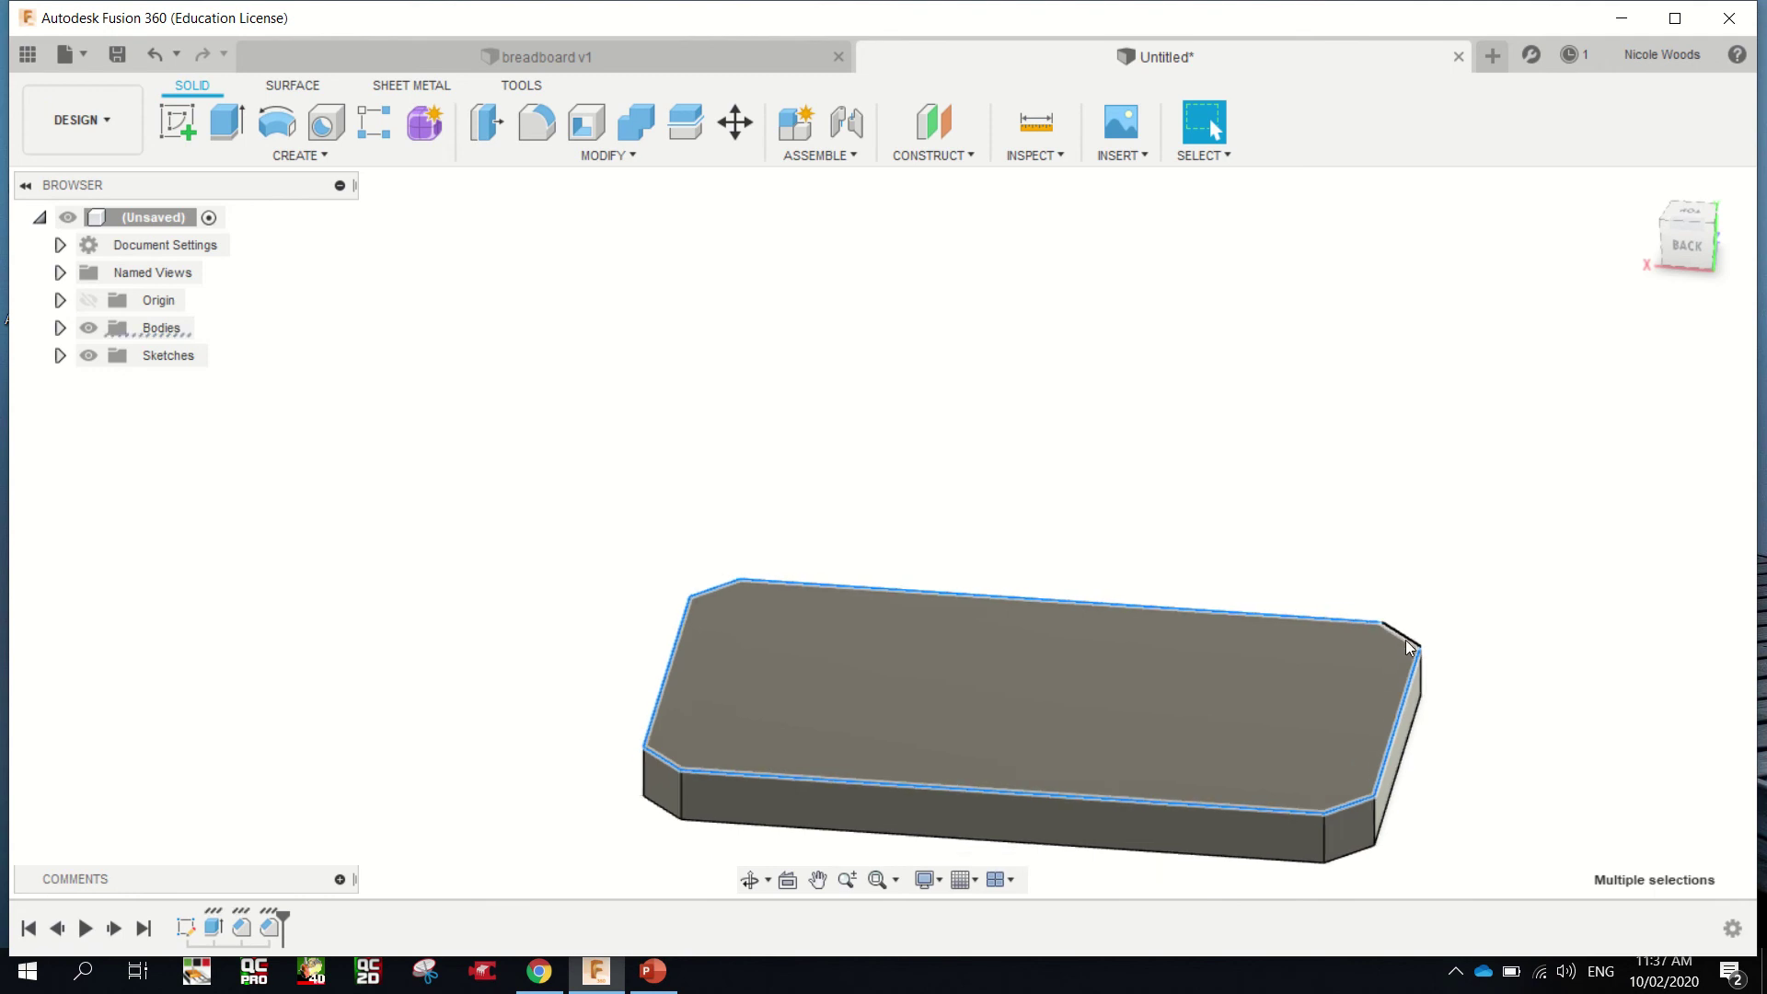
scroll(1406, 637, up, 5)
ctrl+click(1407, 616)
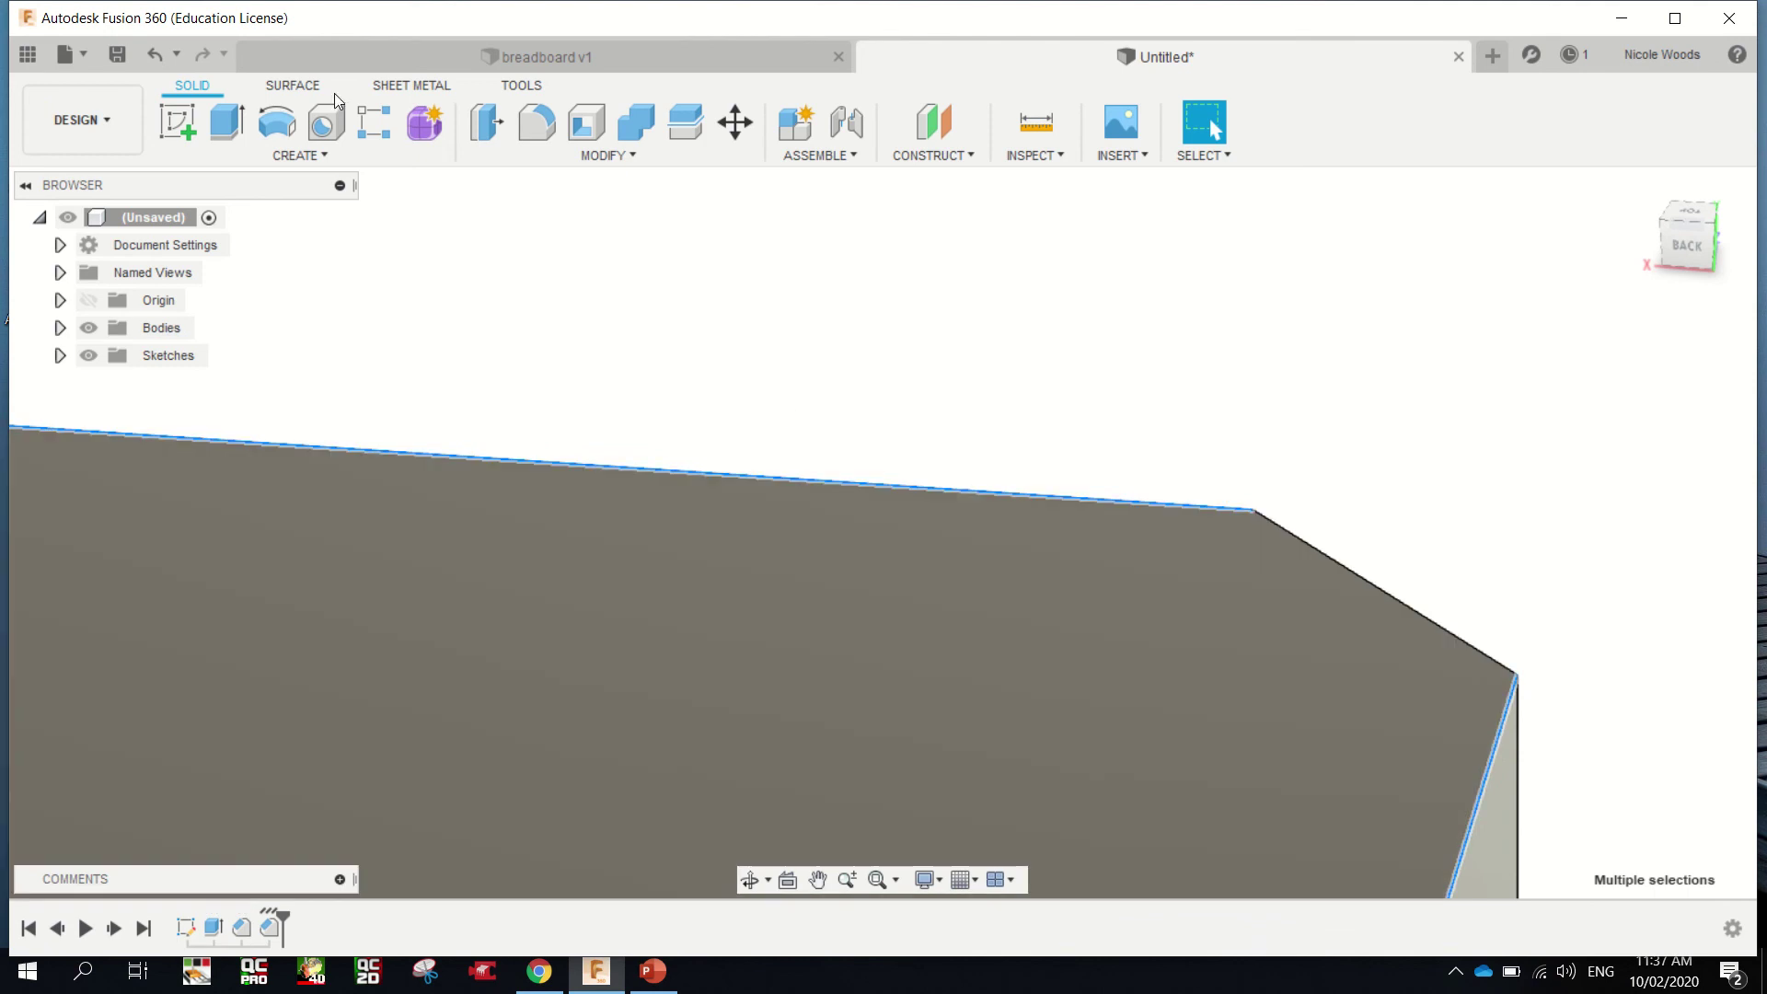
click(674, 154)
click(584, 245)
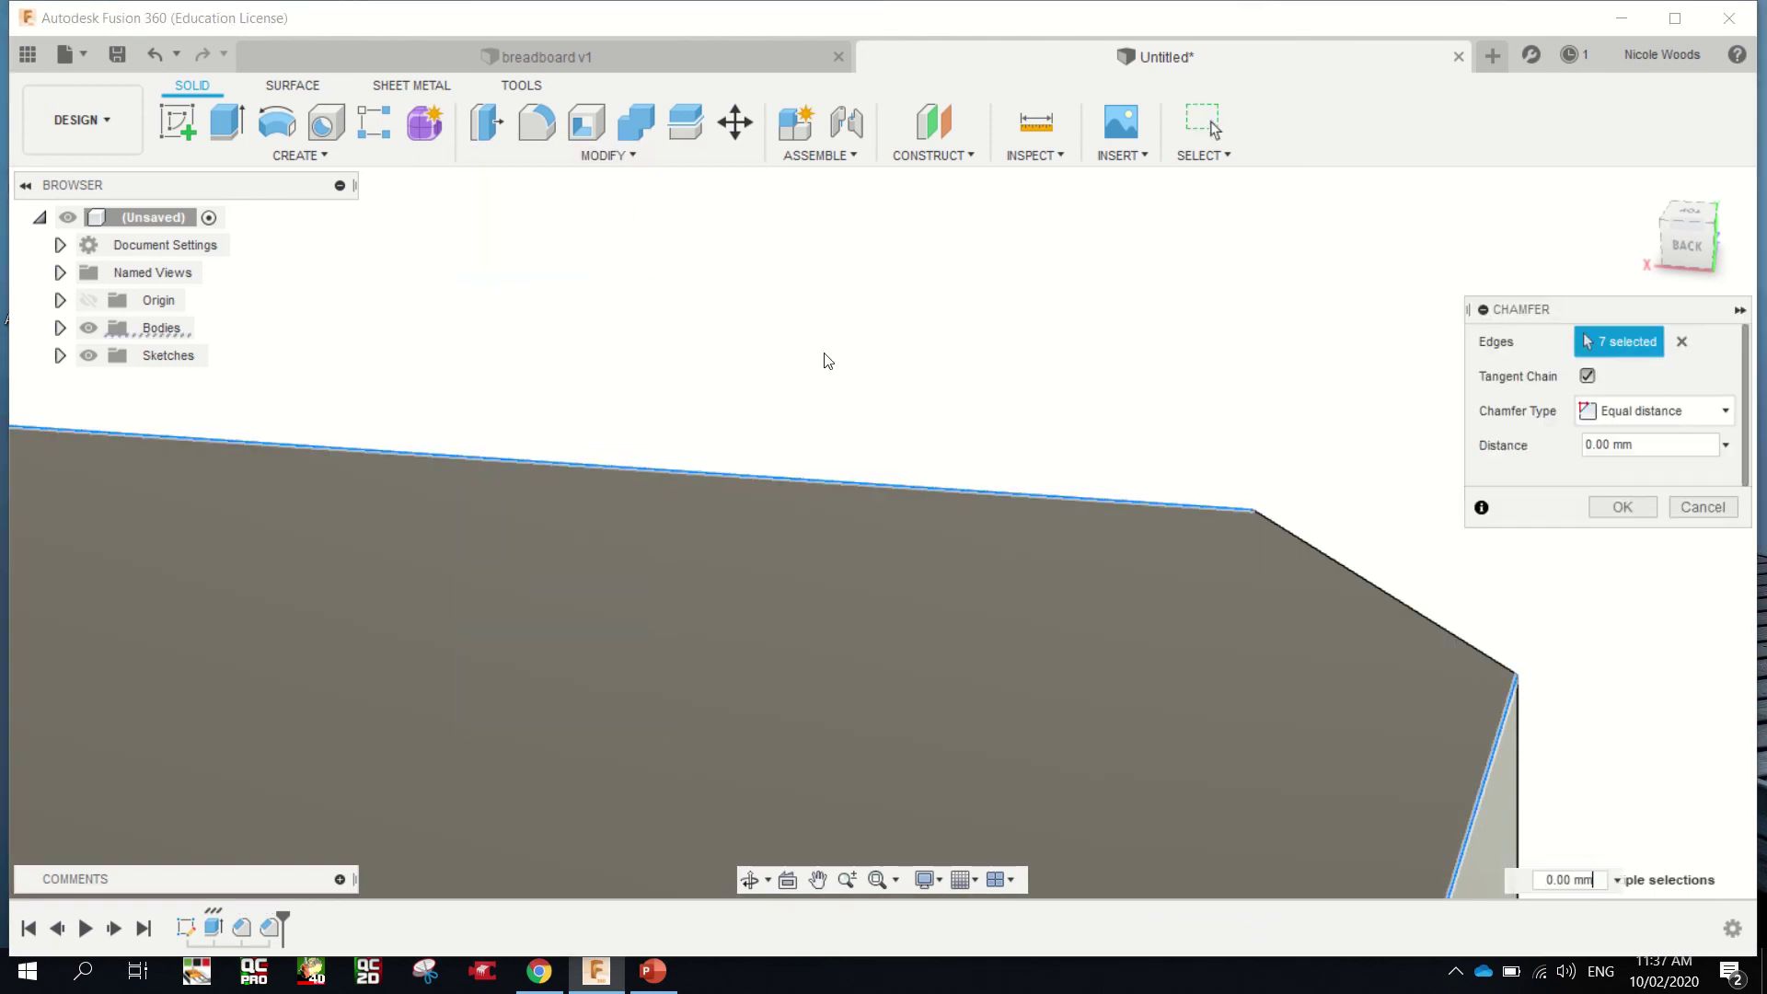
scroll(1288, 589, down, 5)
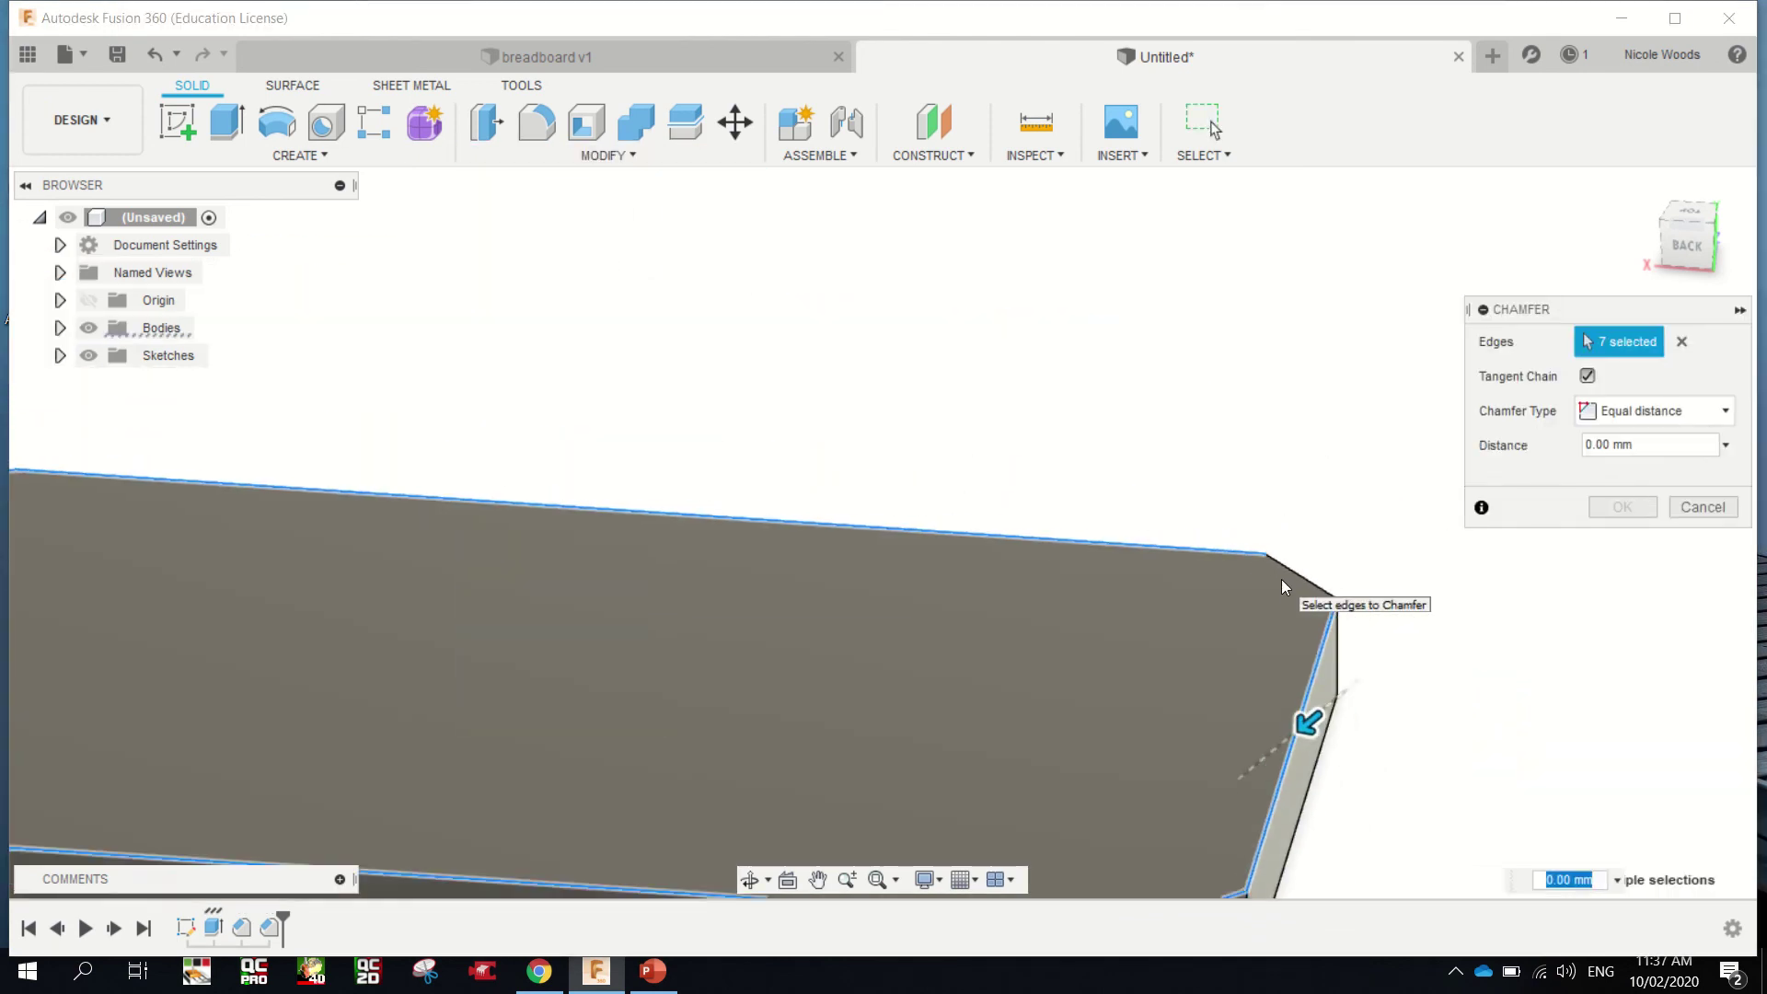
scroll(1281, 586, down, 5)
text(25)
key(Return)
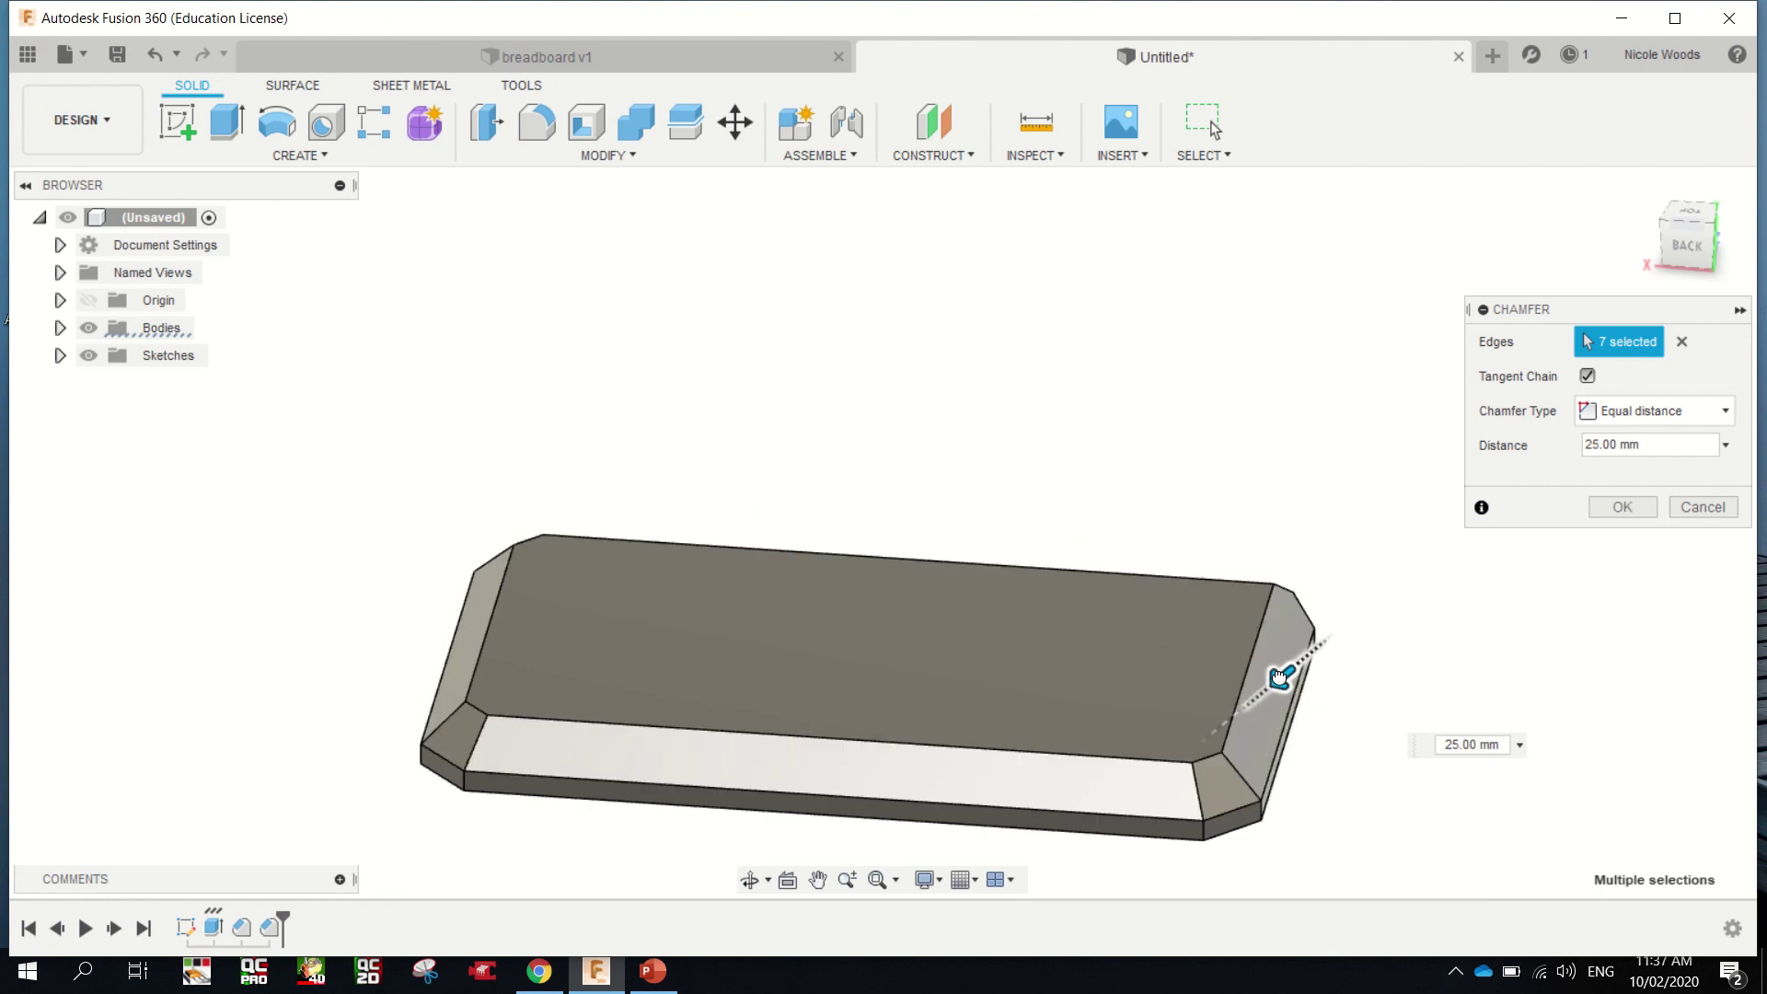
Step: Set the top perimeter chamfer's distance to 10 mm and apply it
click(1449, 746)
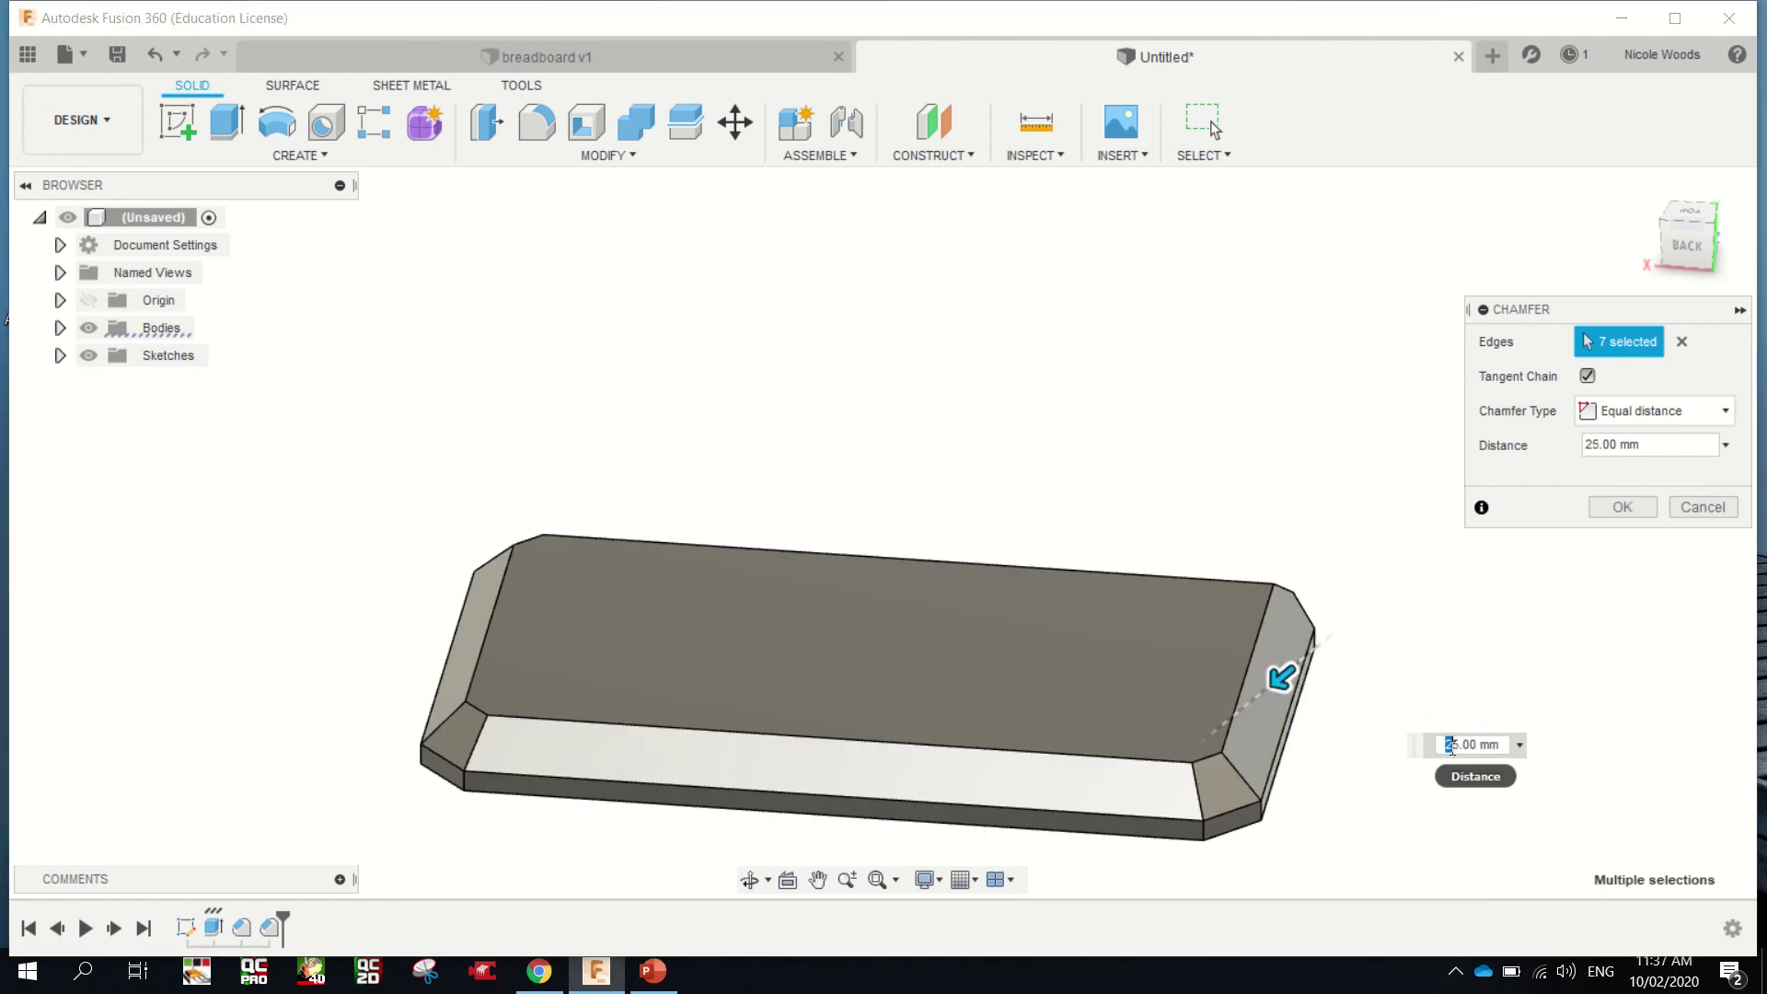
text(10)
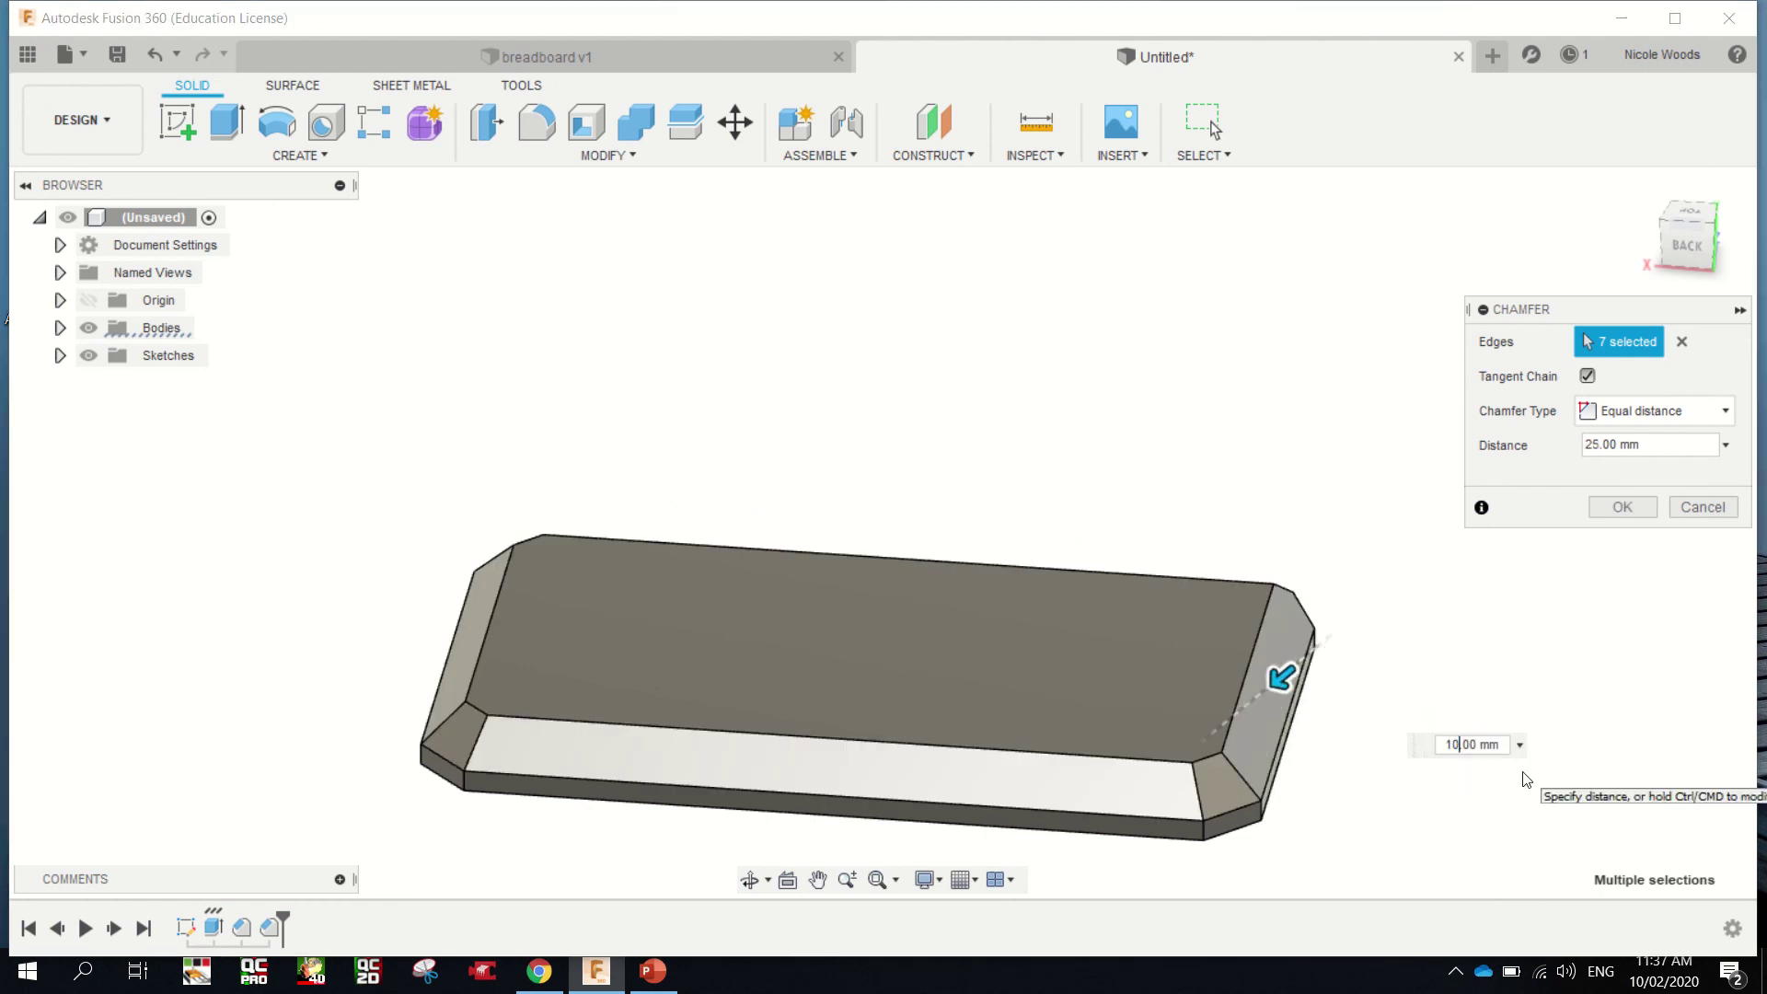
key(Return)
Step: Chamfer the remaining short top edge at the board's front-left corner with an equal distance of 10 mm
scroll(1523, 773, down, 1)
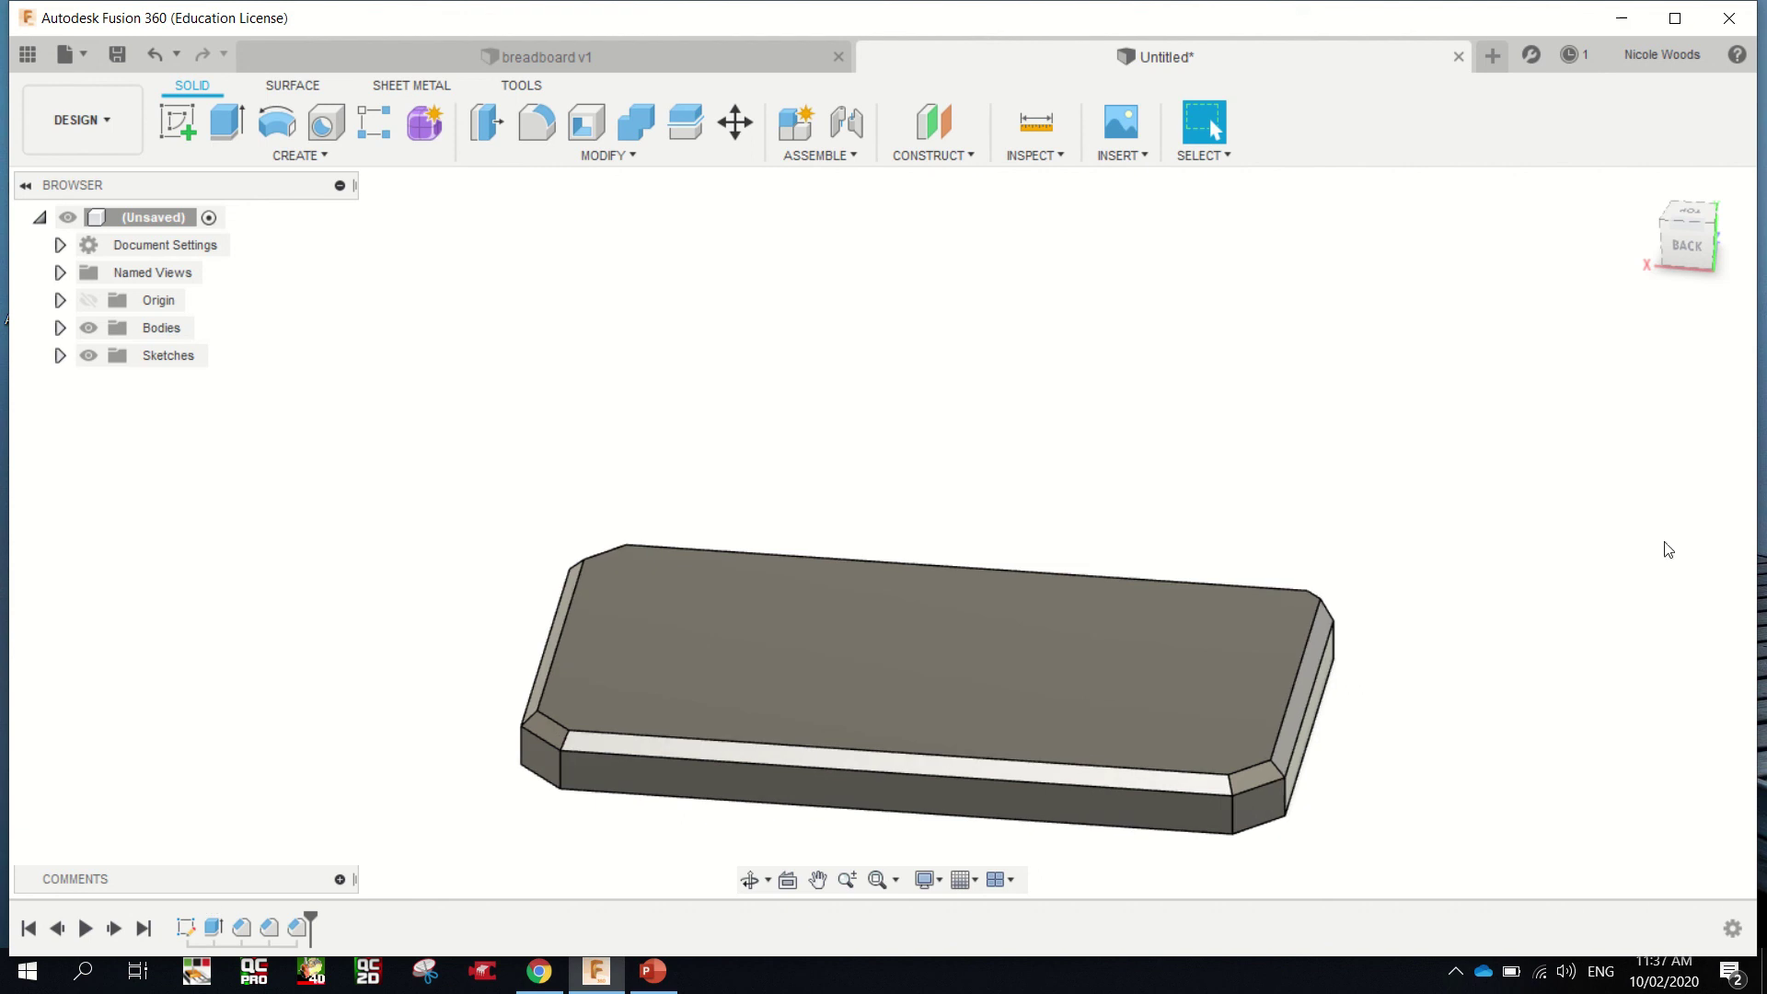
drag(1708, 223, 1647, 339)
scroll(992, 834, up, 1)
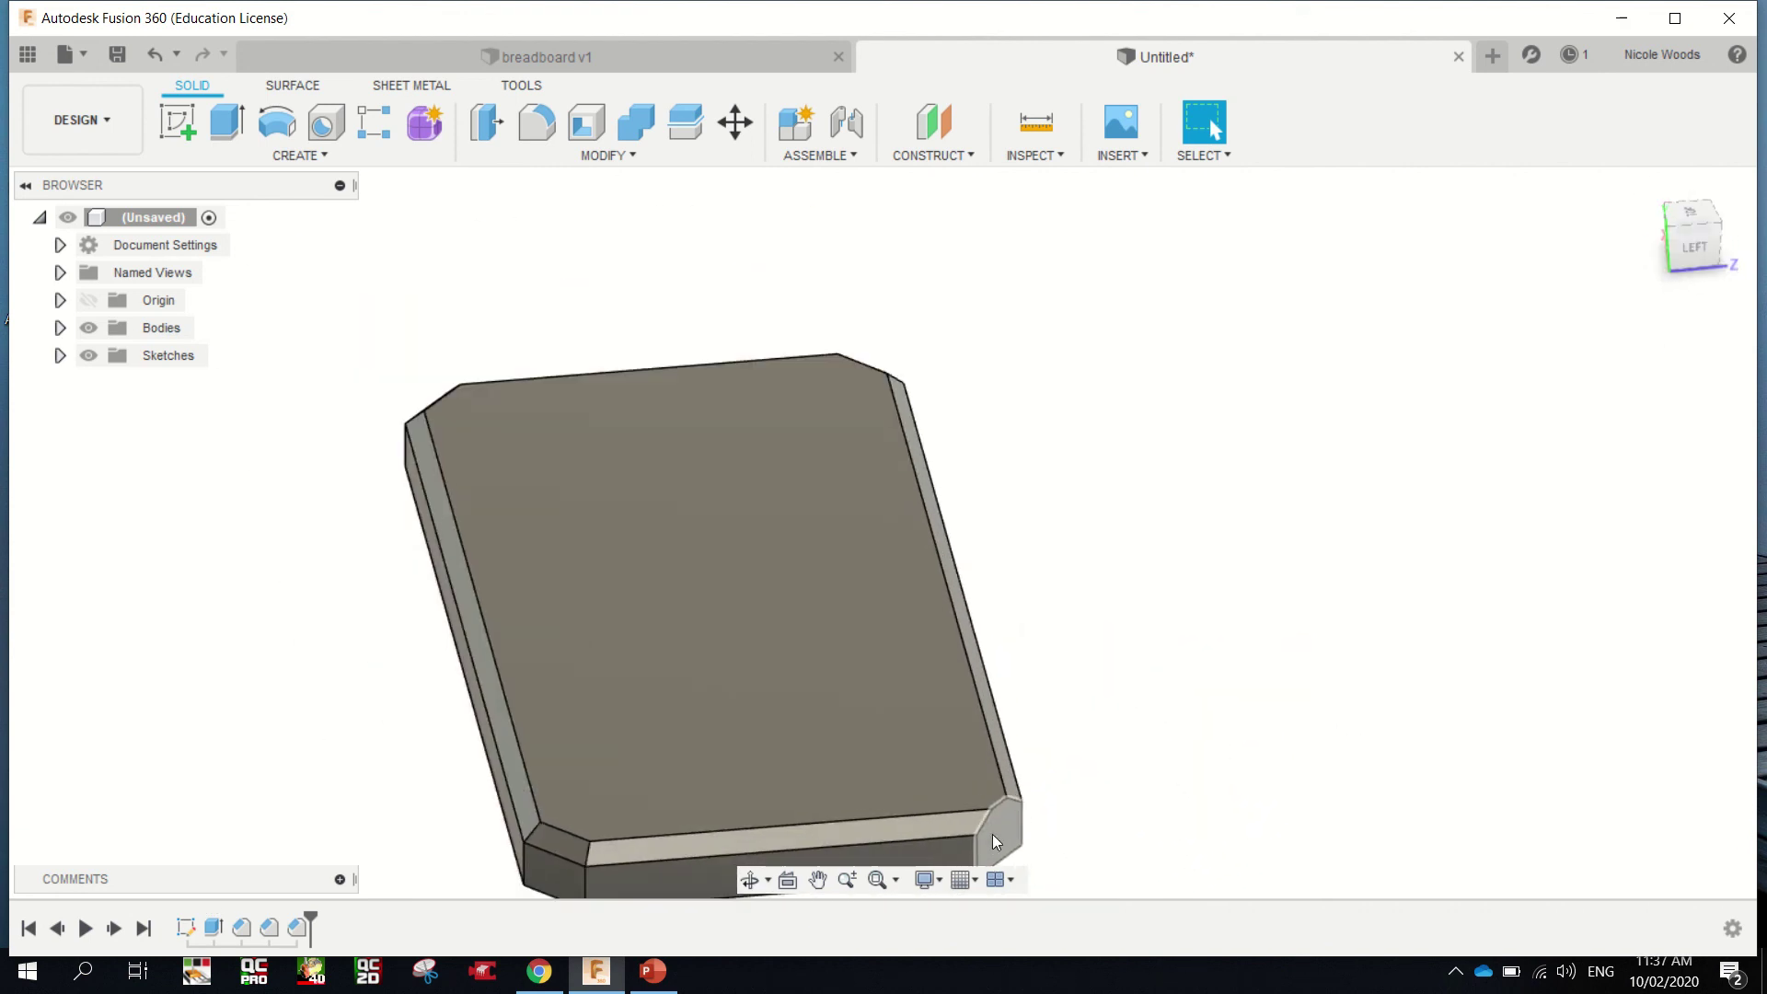
scroll(992, 798, down, 1)
scroll(992, 828, up, 3)
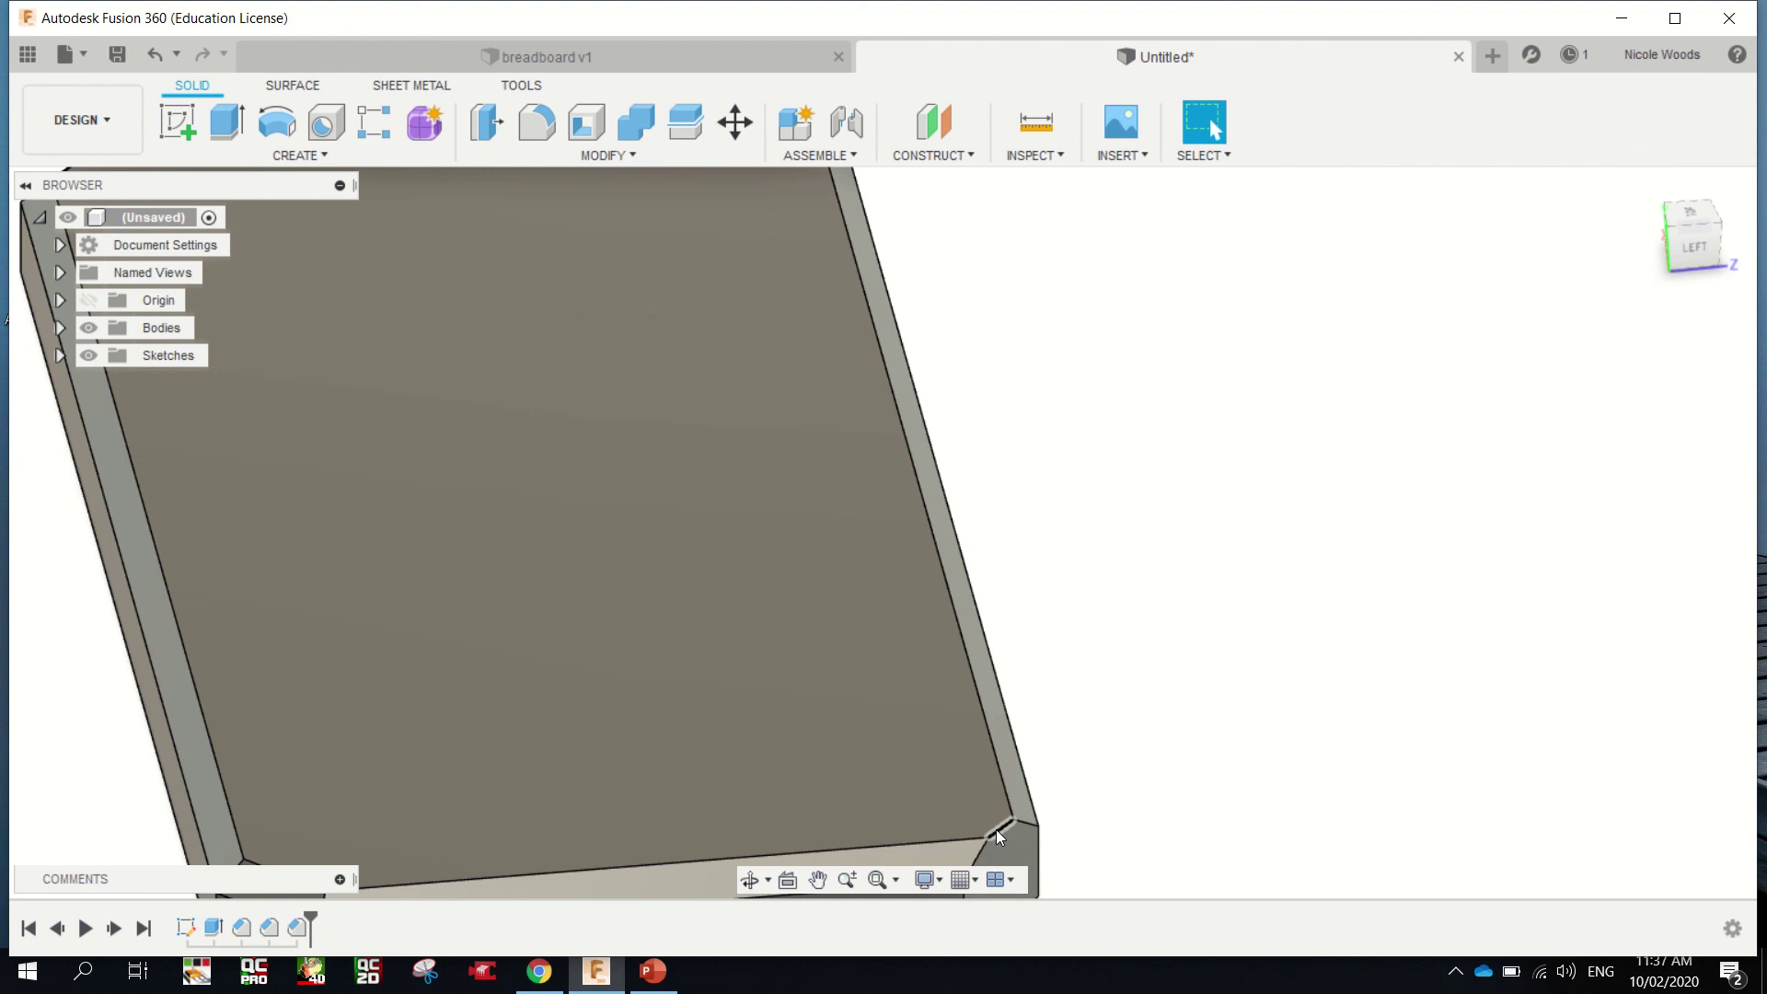
click(997, 833)
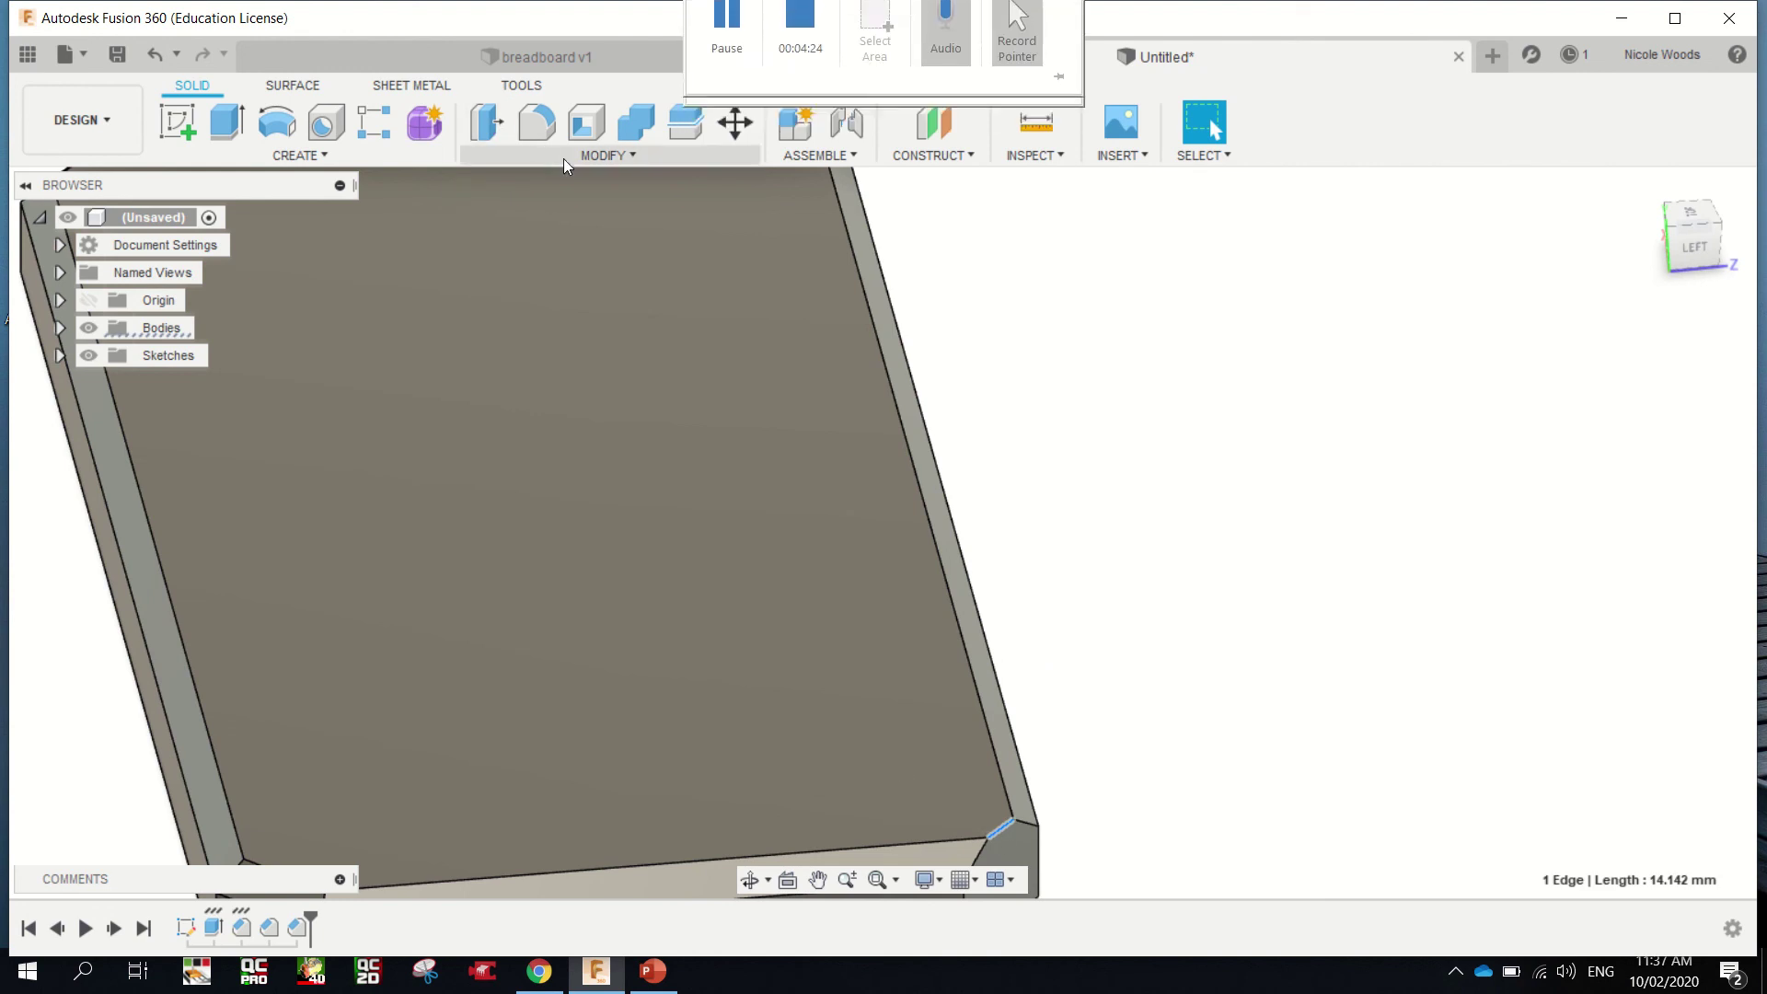
click(566, 162)
click(552, 246)
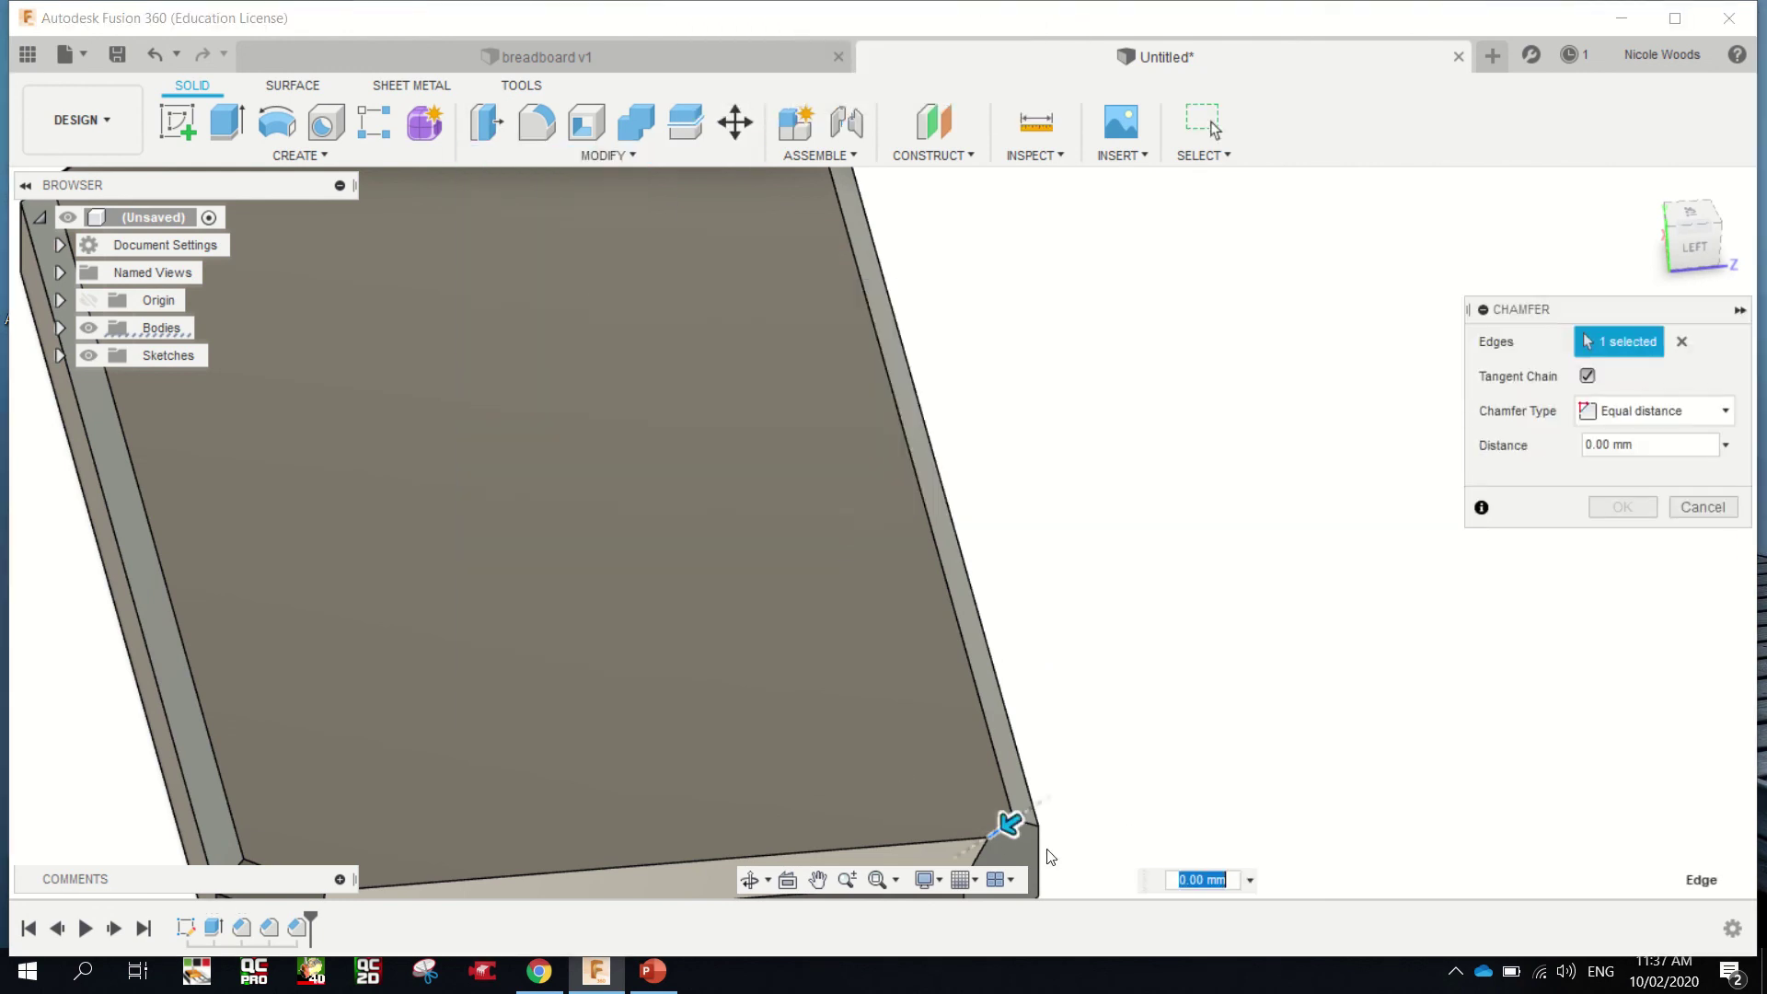
drag(1010, 819, 994, 825)
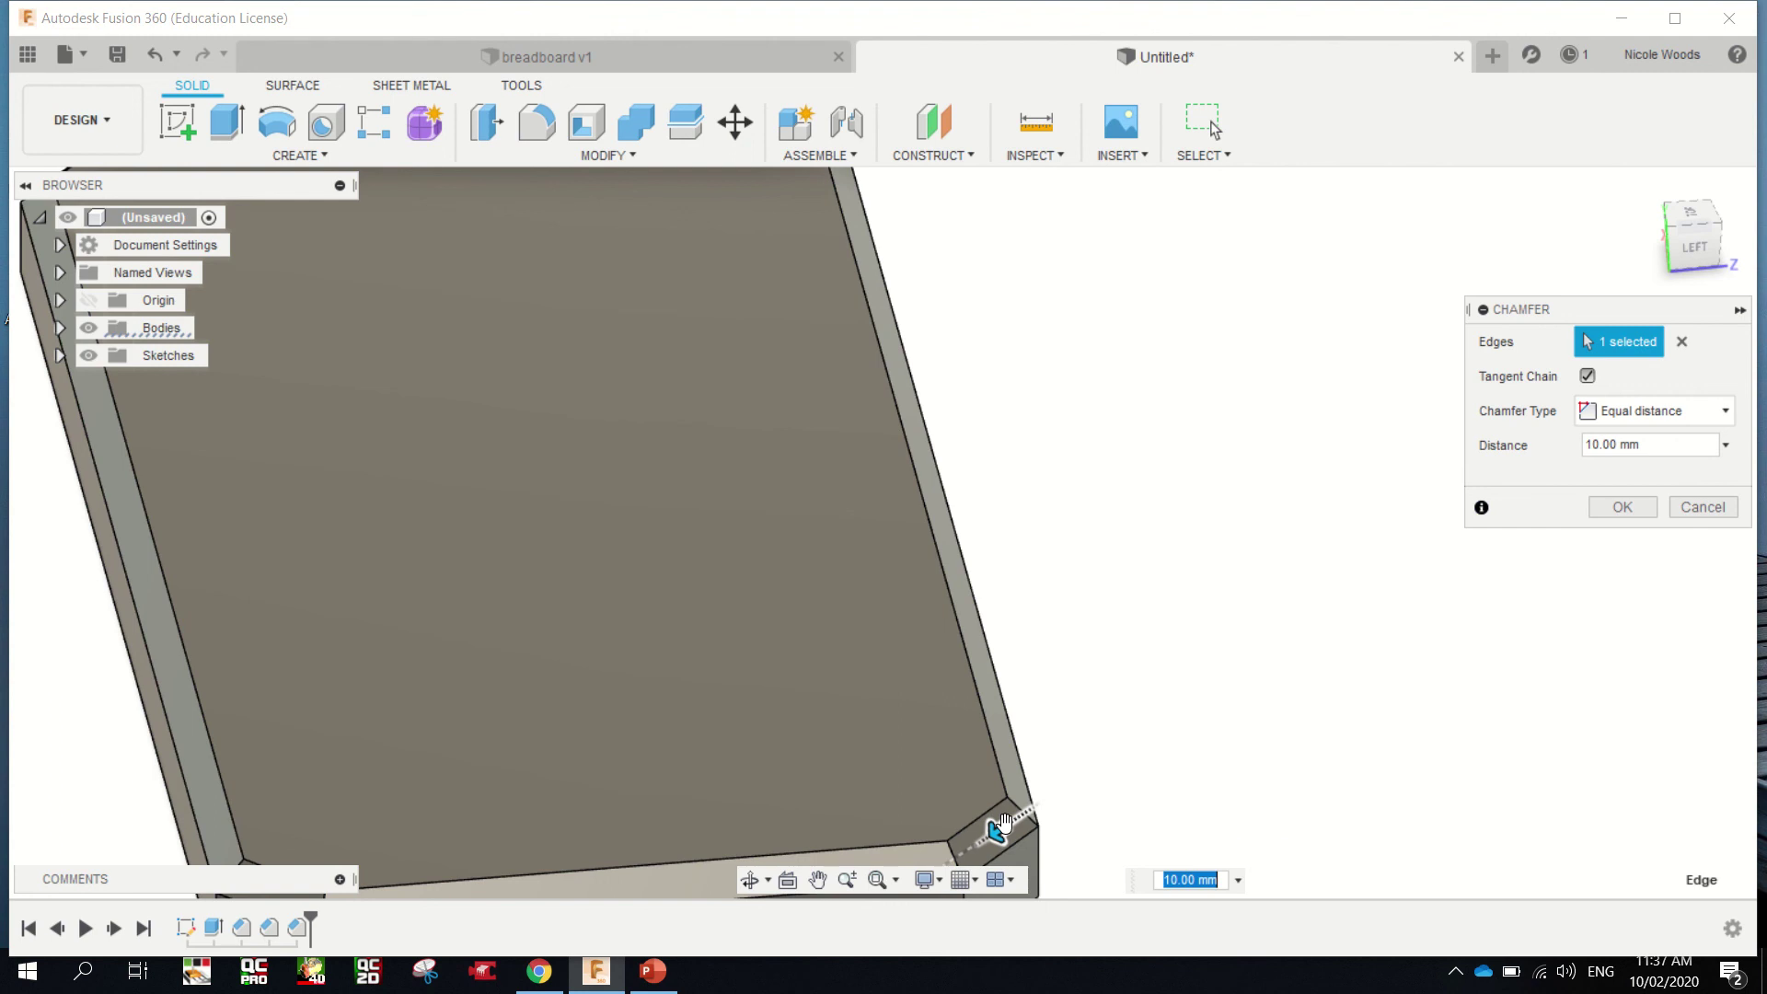
key(Return)
scroll(1086, 757, down, 5)
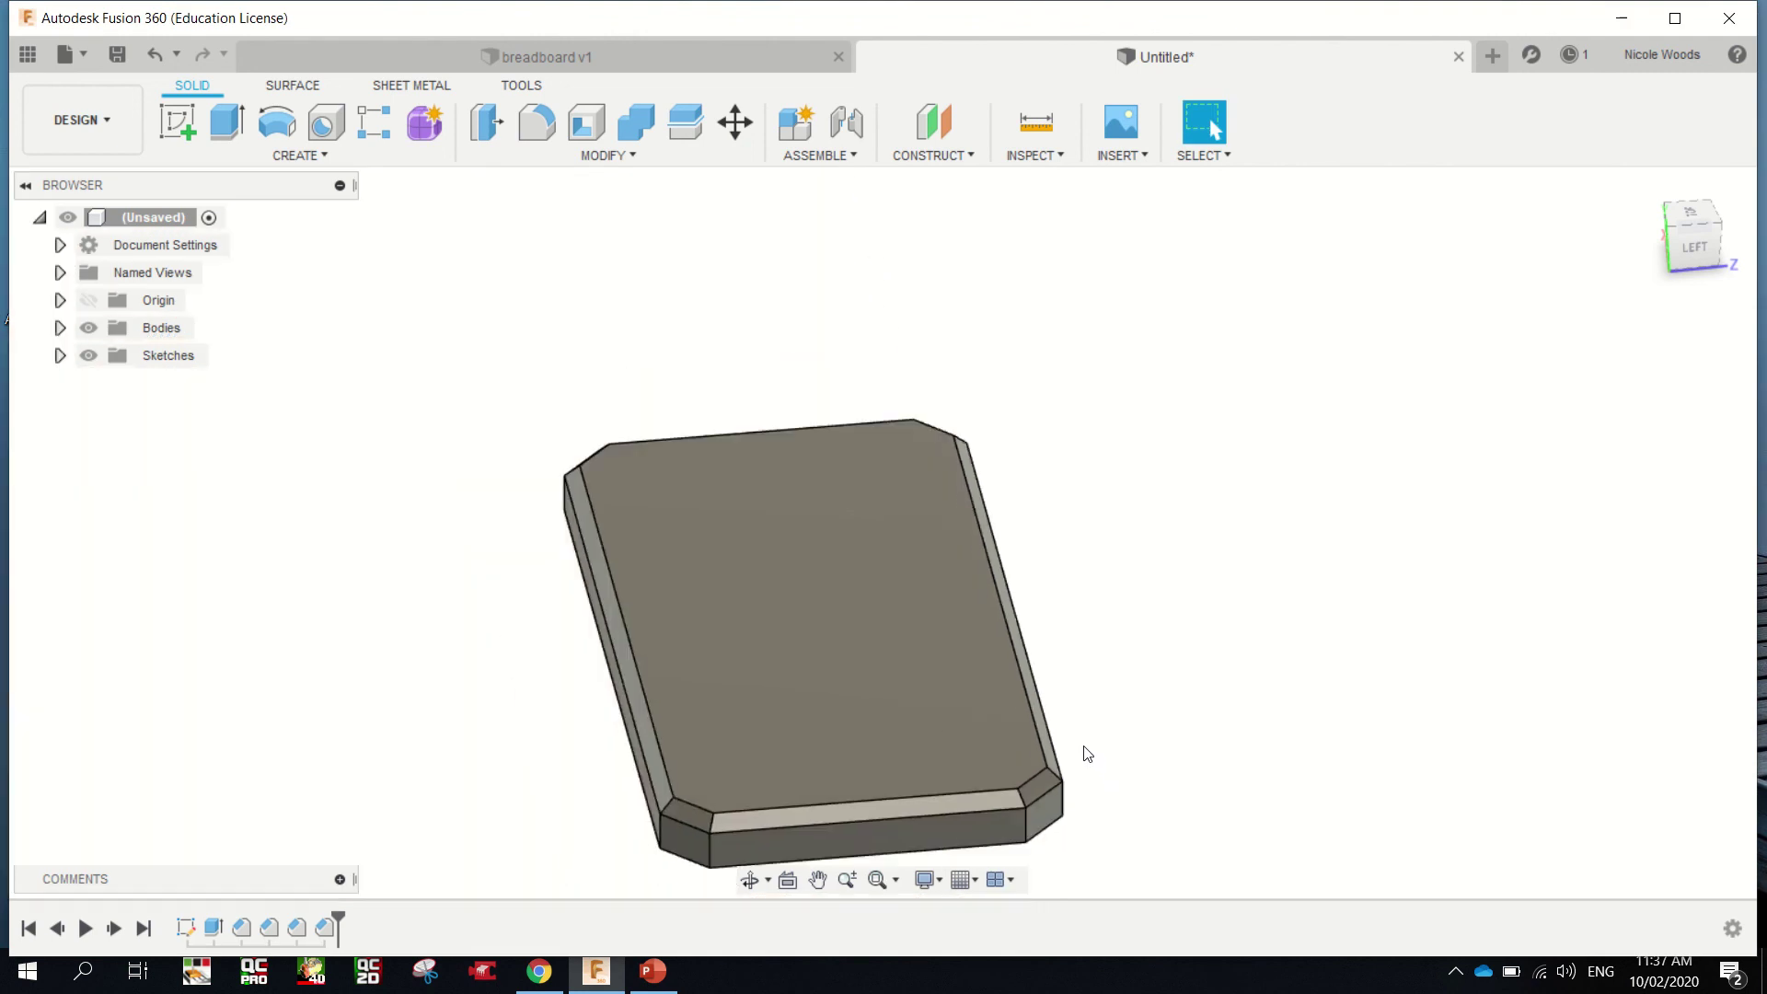
Step: Inspect the chamfered board from the top, back and left views and from an isometric corner view
scroll(1561, 368, down, 1)
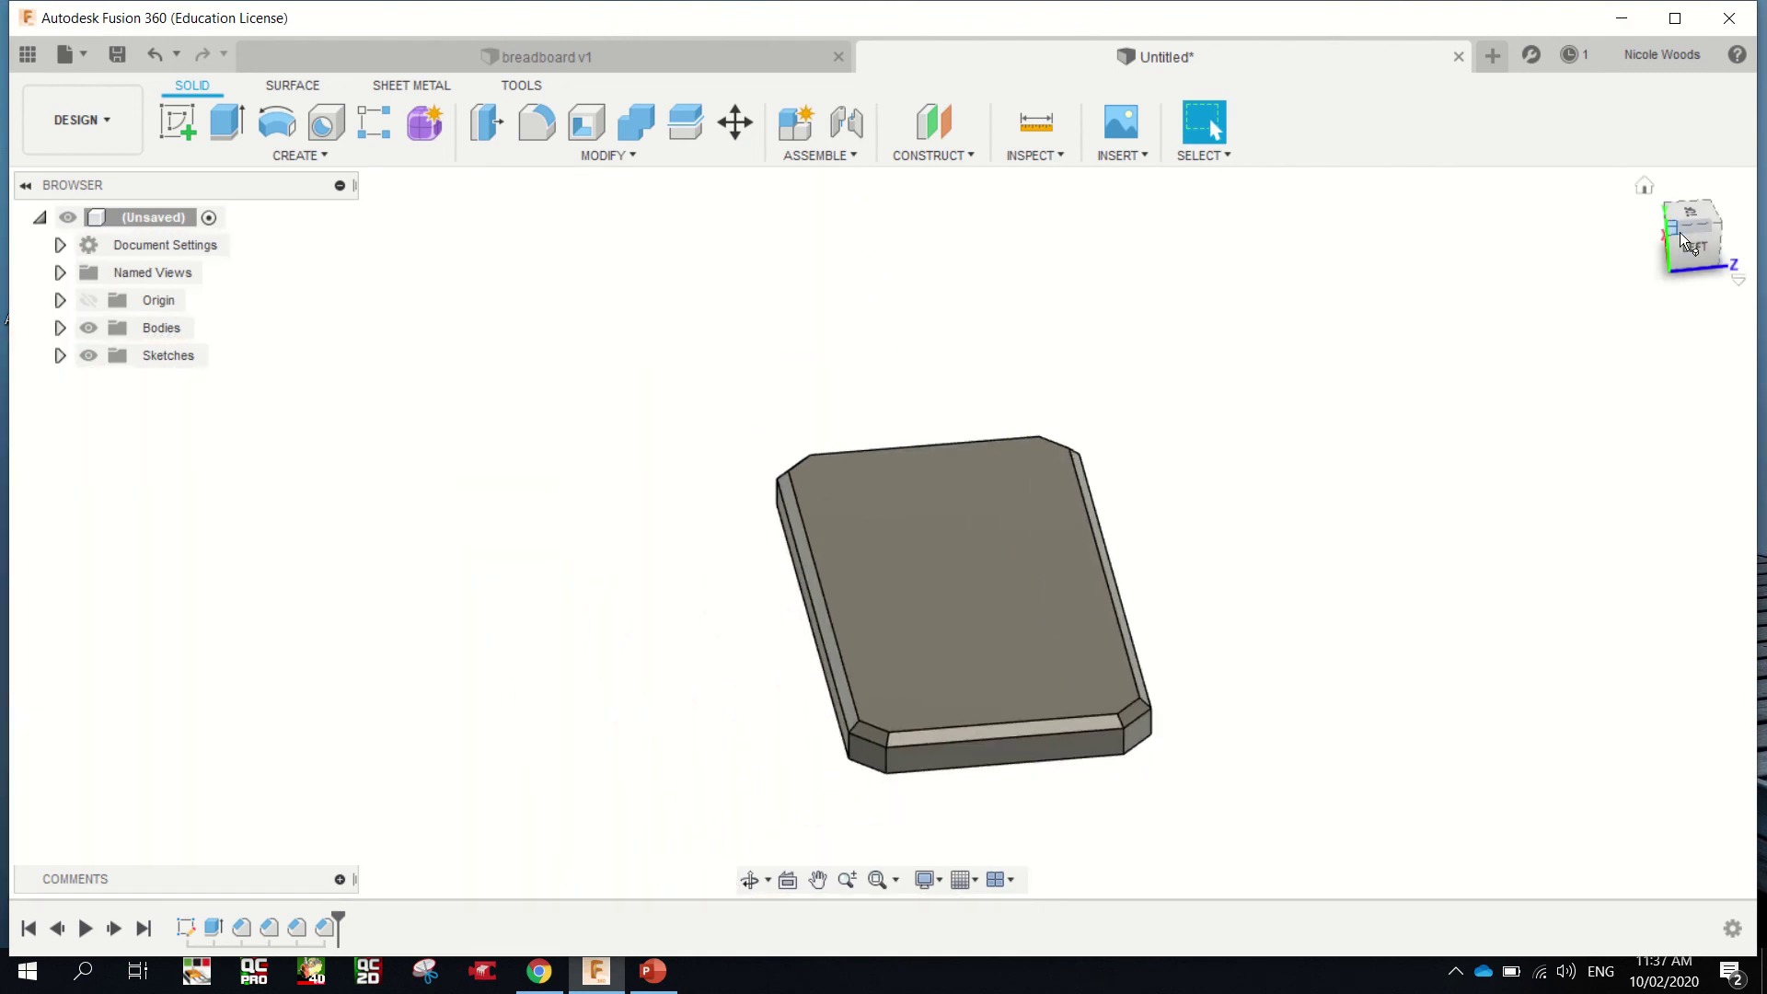
drag(1680, 232, 1670, 218)
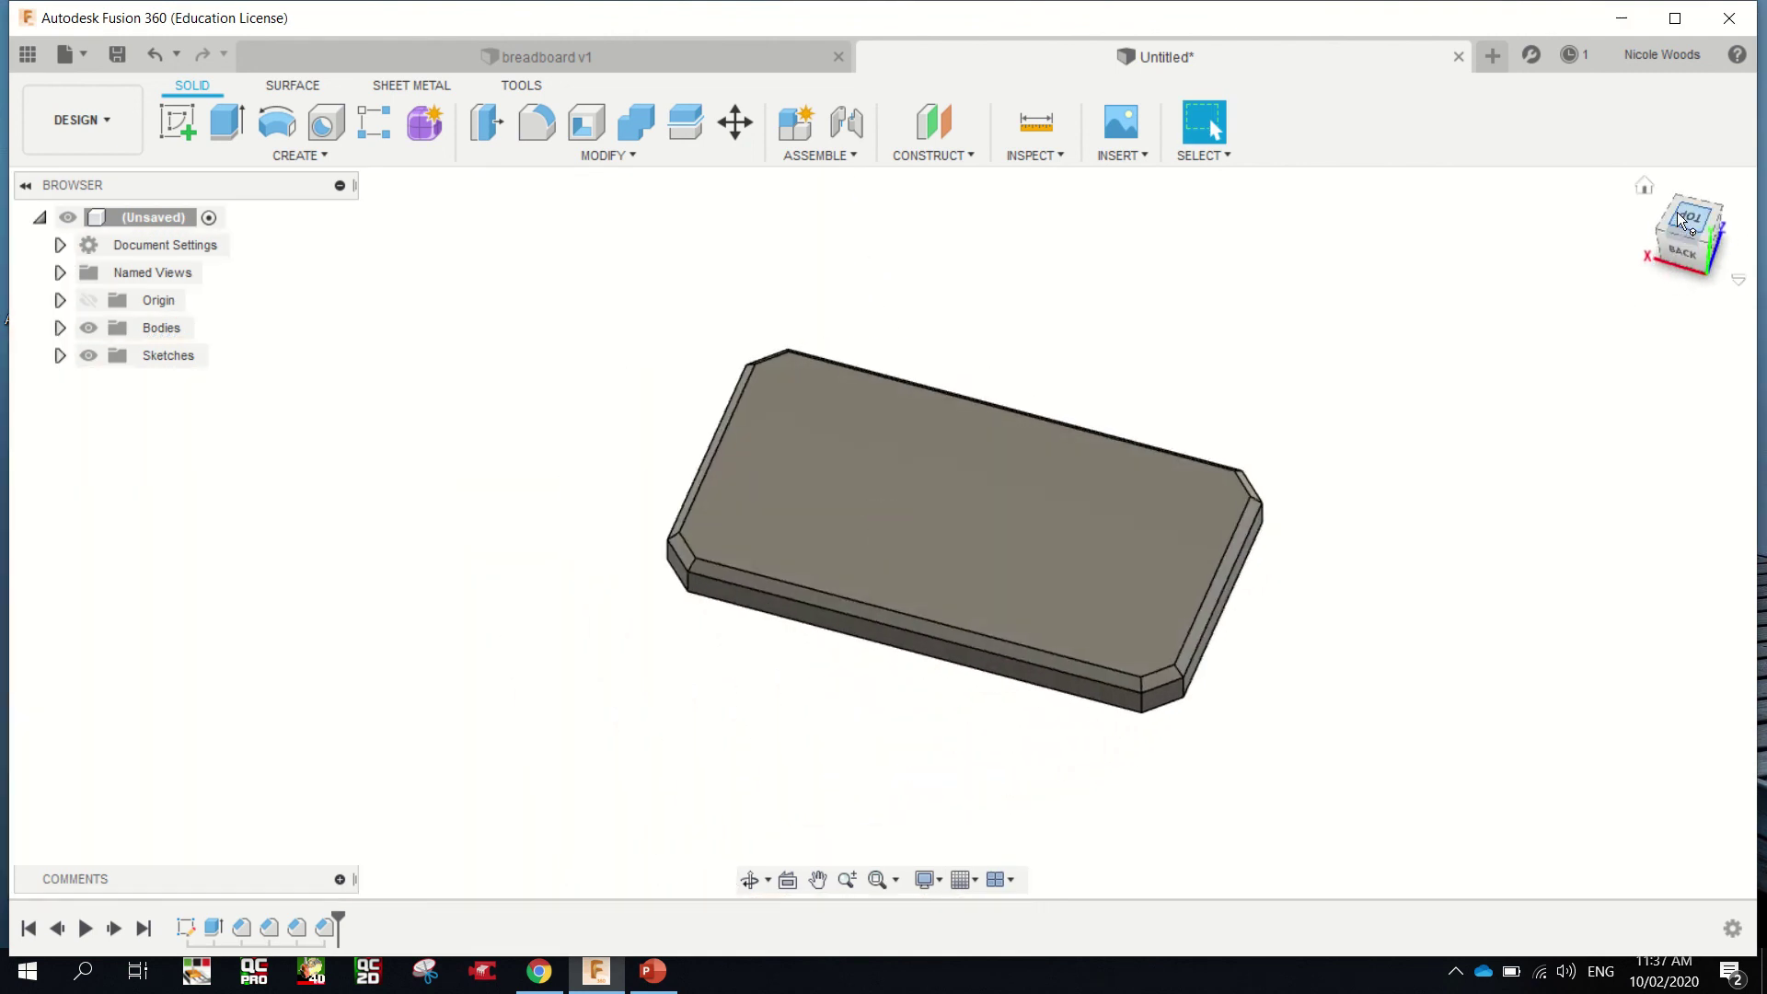
click(1672, 216)
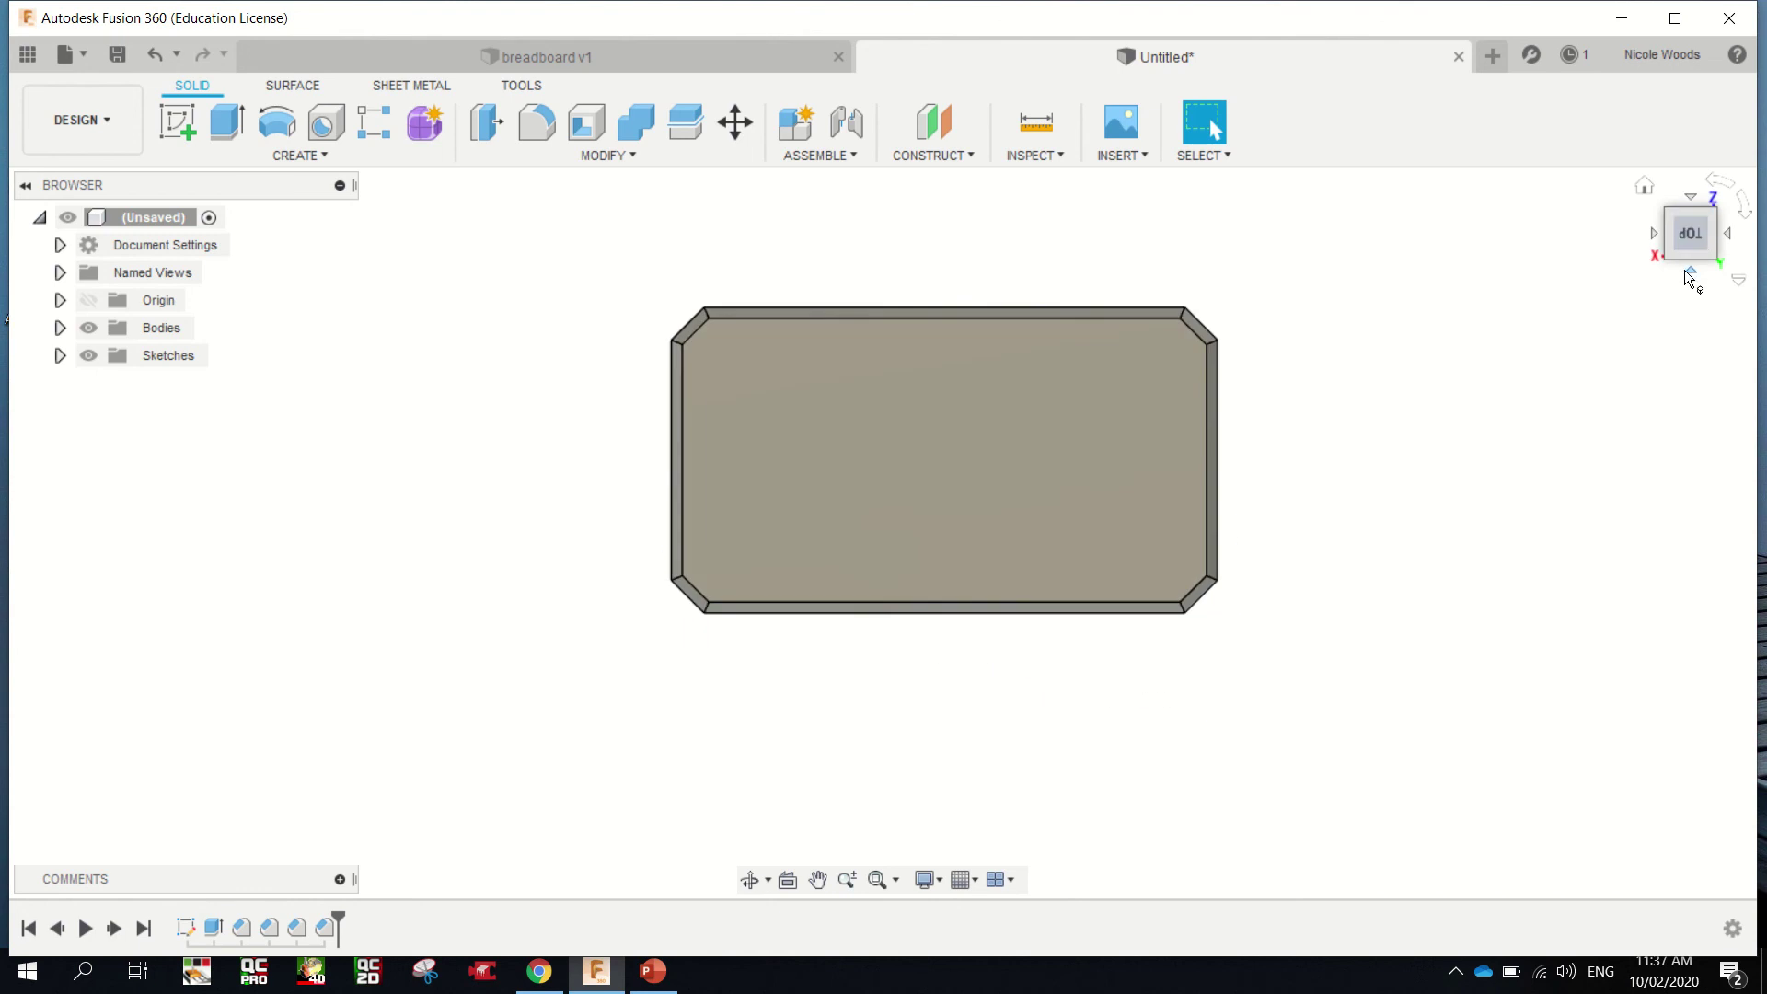
click(1687, 271)
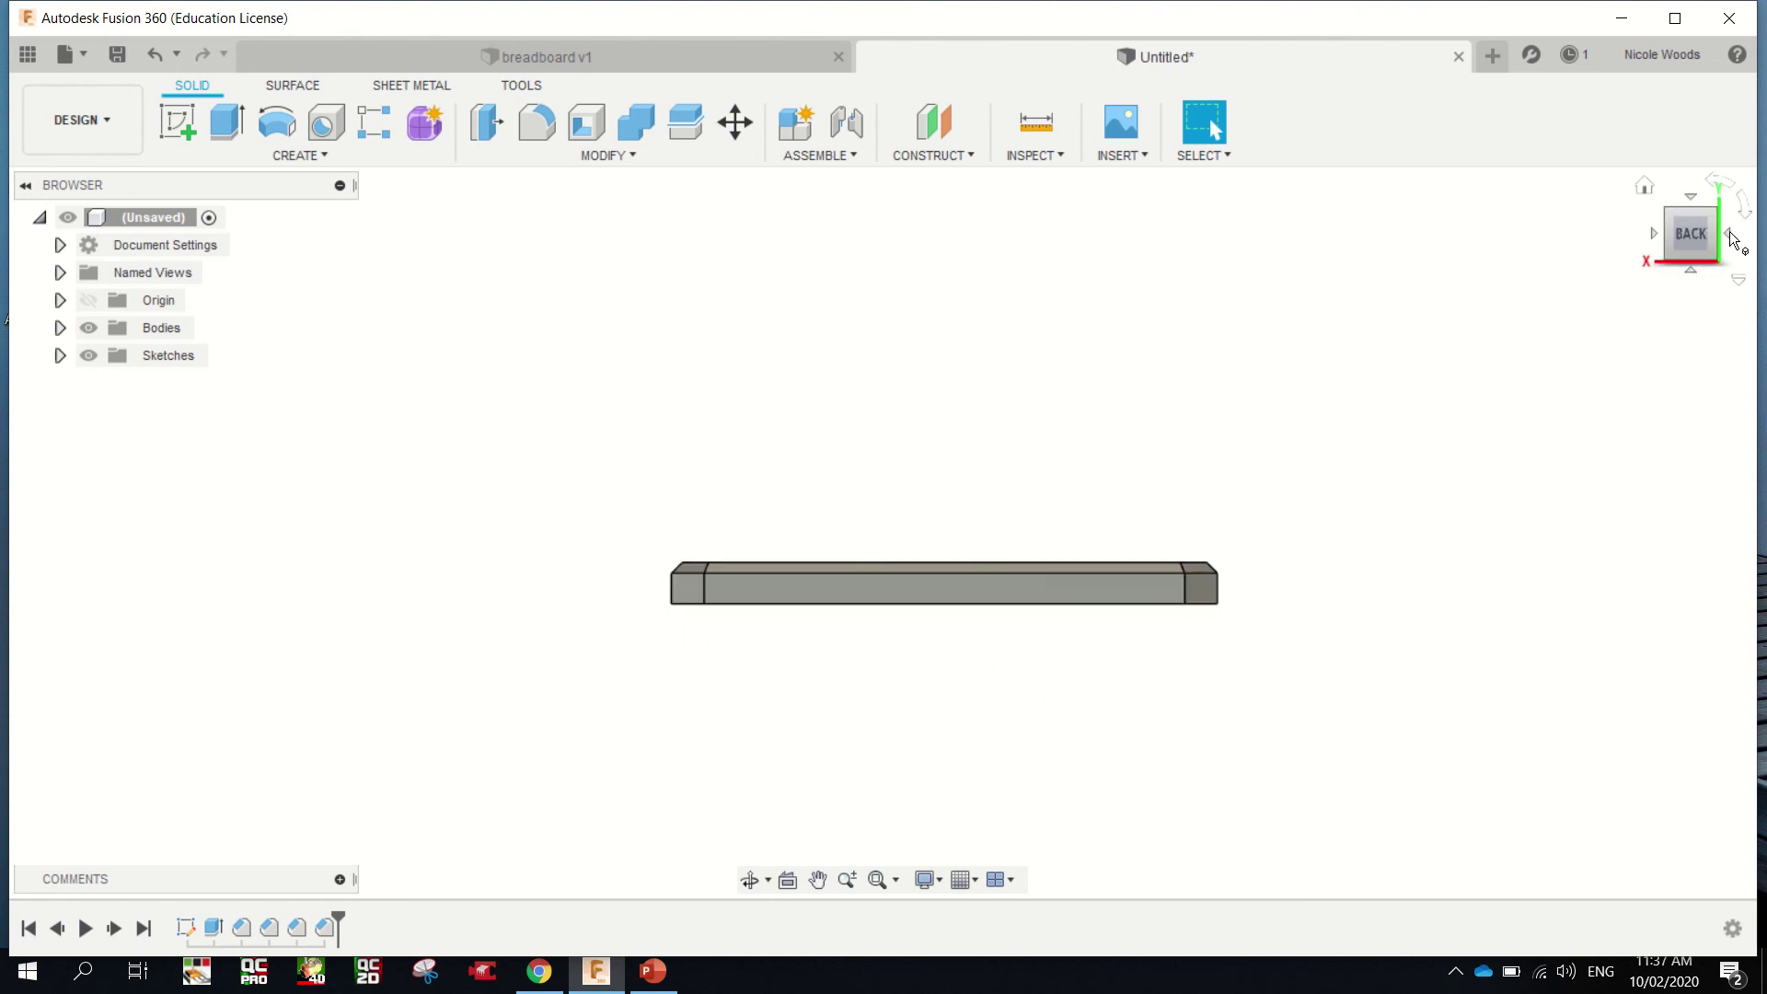
click(1730, 235)
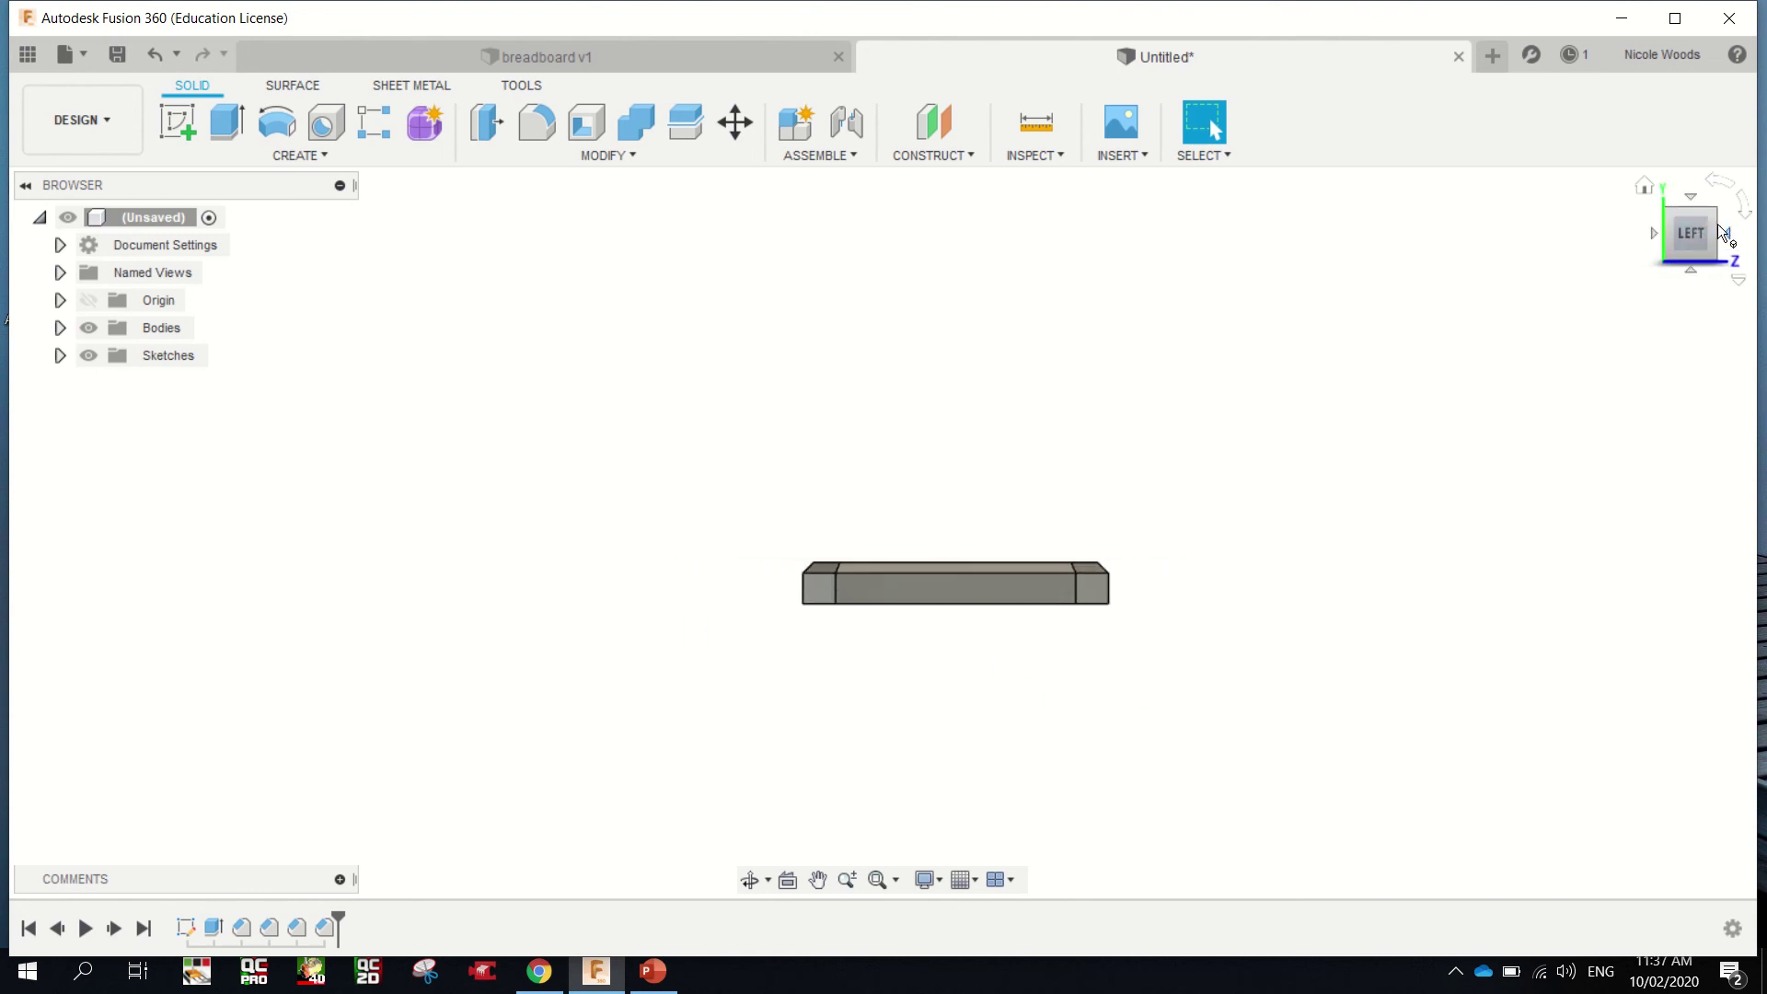
click(1669, 210)
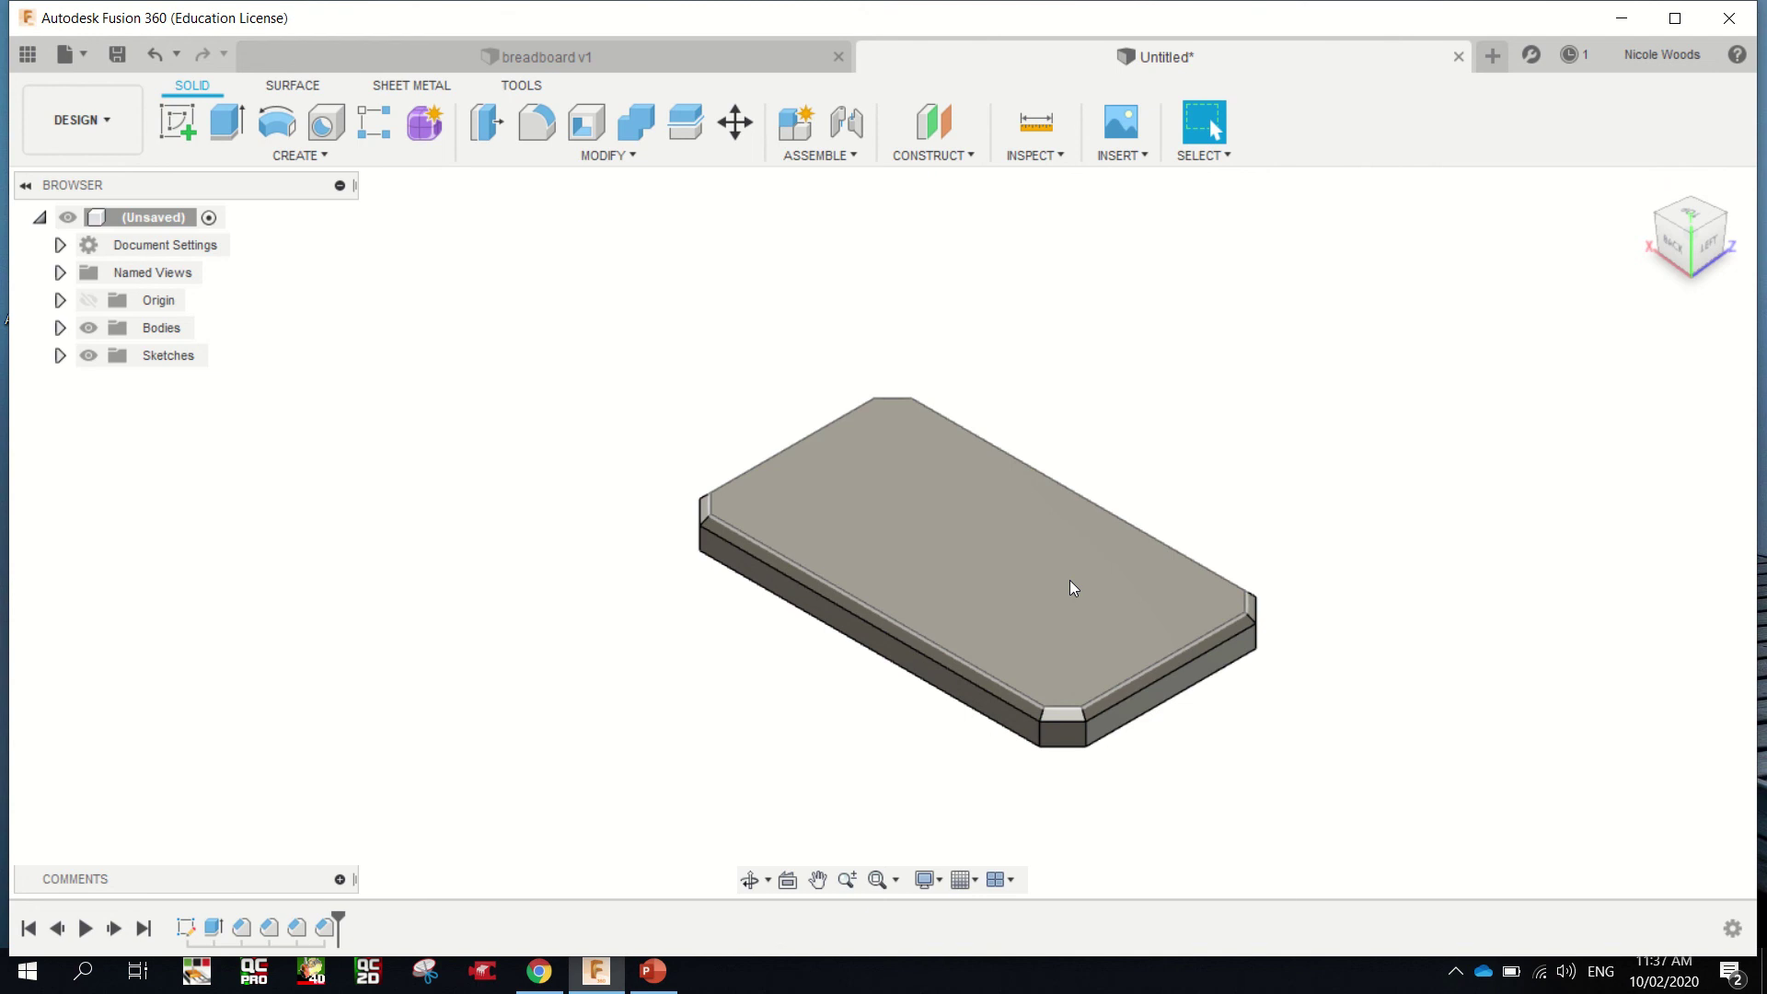
Step: Apply the finished Pine wood appearance from the Fusion 360 library to the whole breadboard body
key(a)
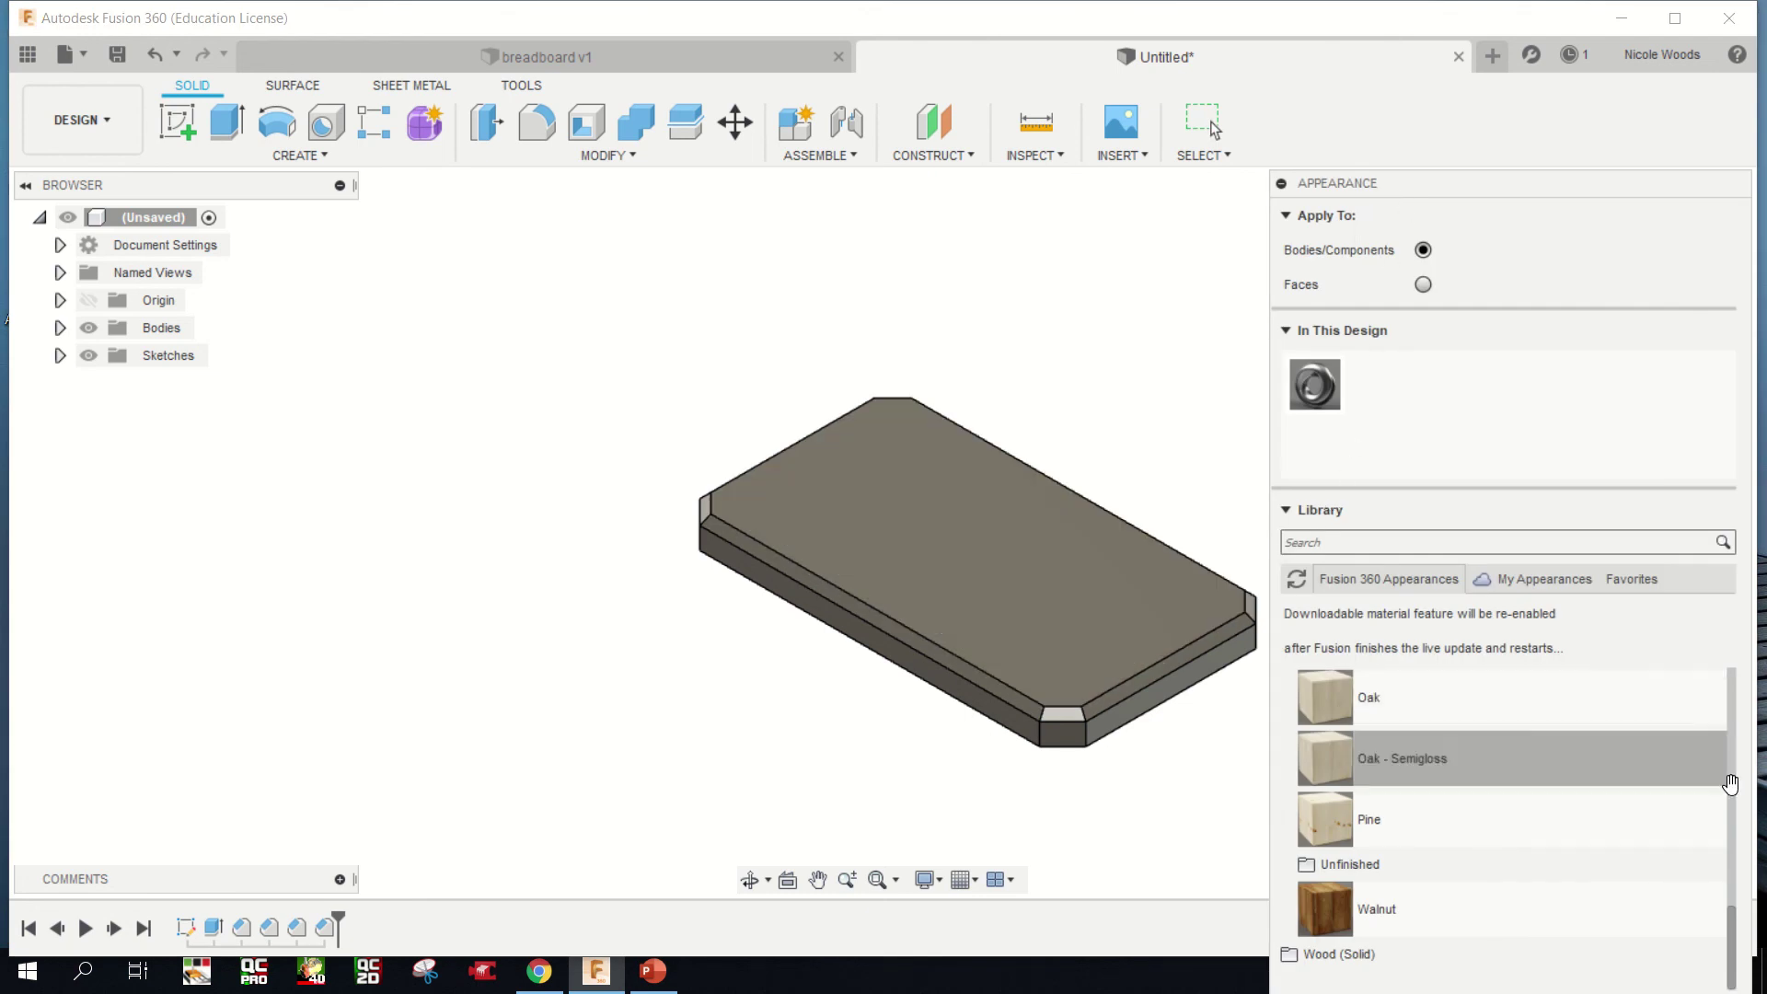
drag(1730, 954, 1718, 697)
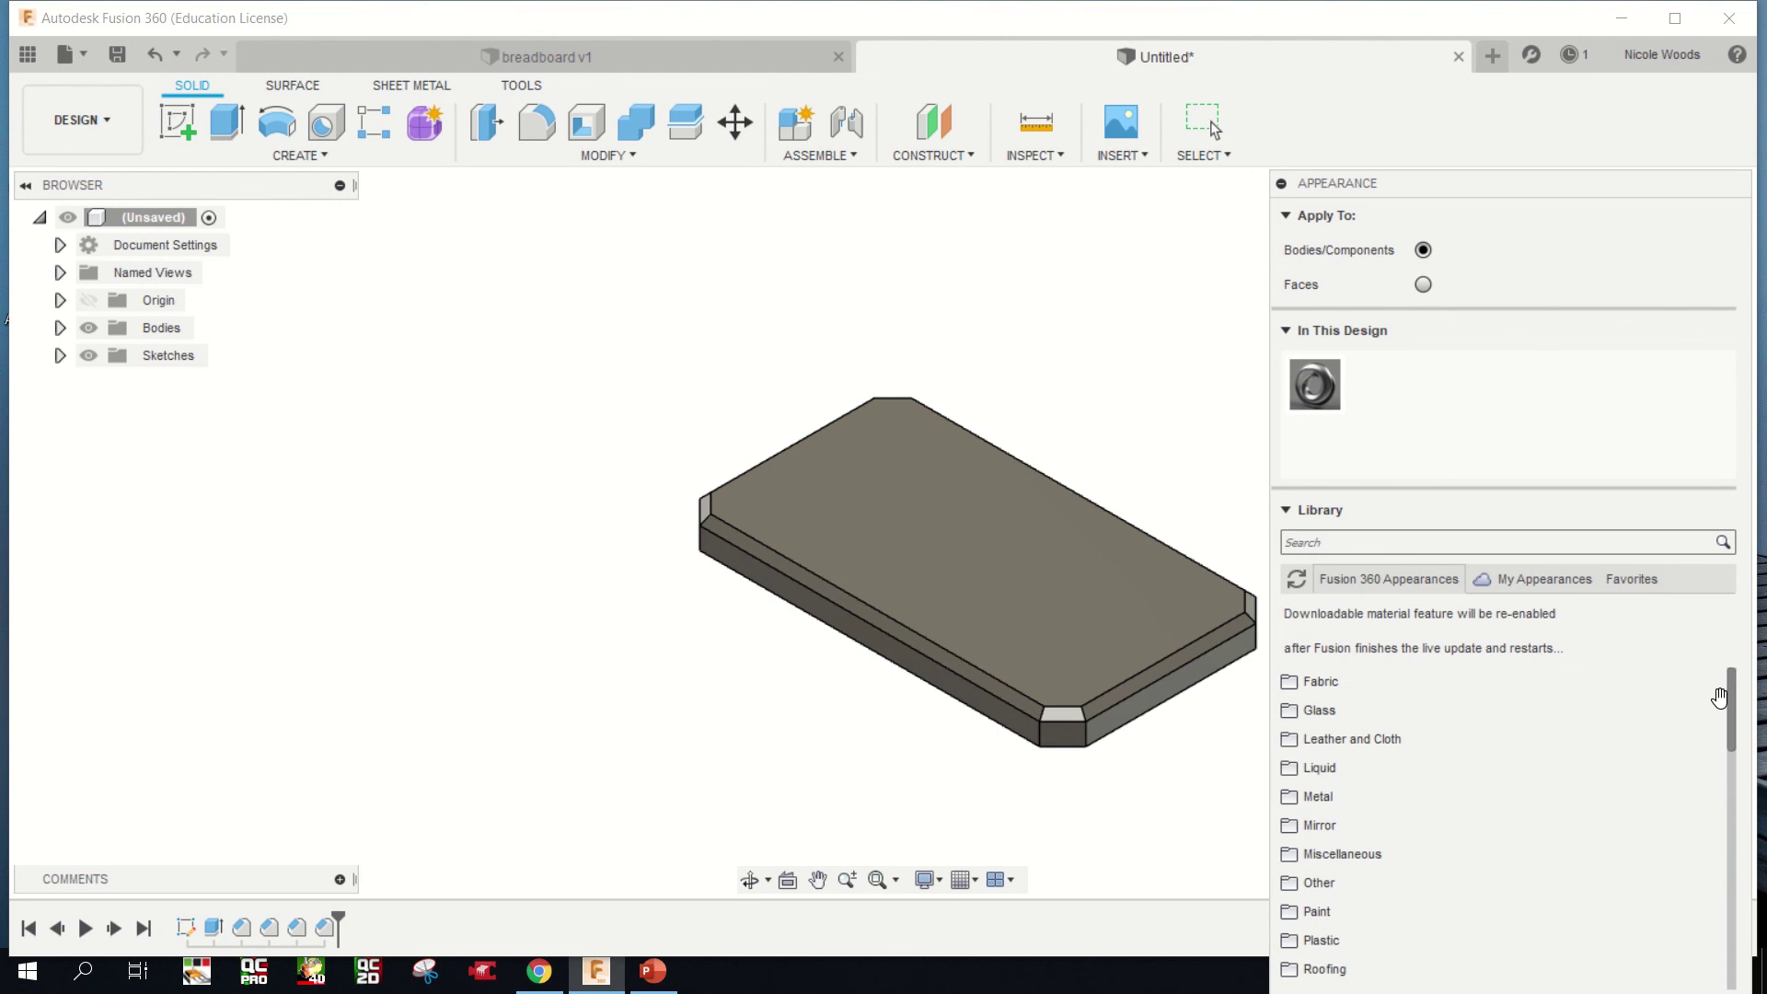
scroll(1637, 725, down, 5)
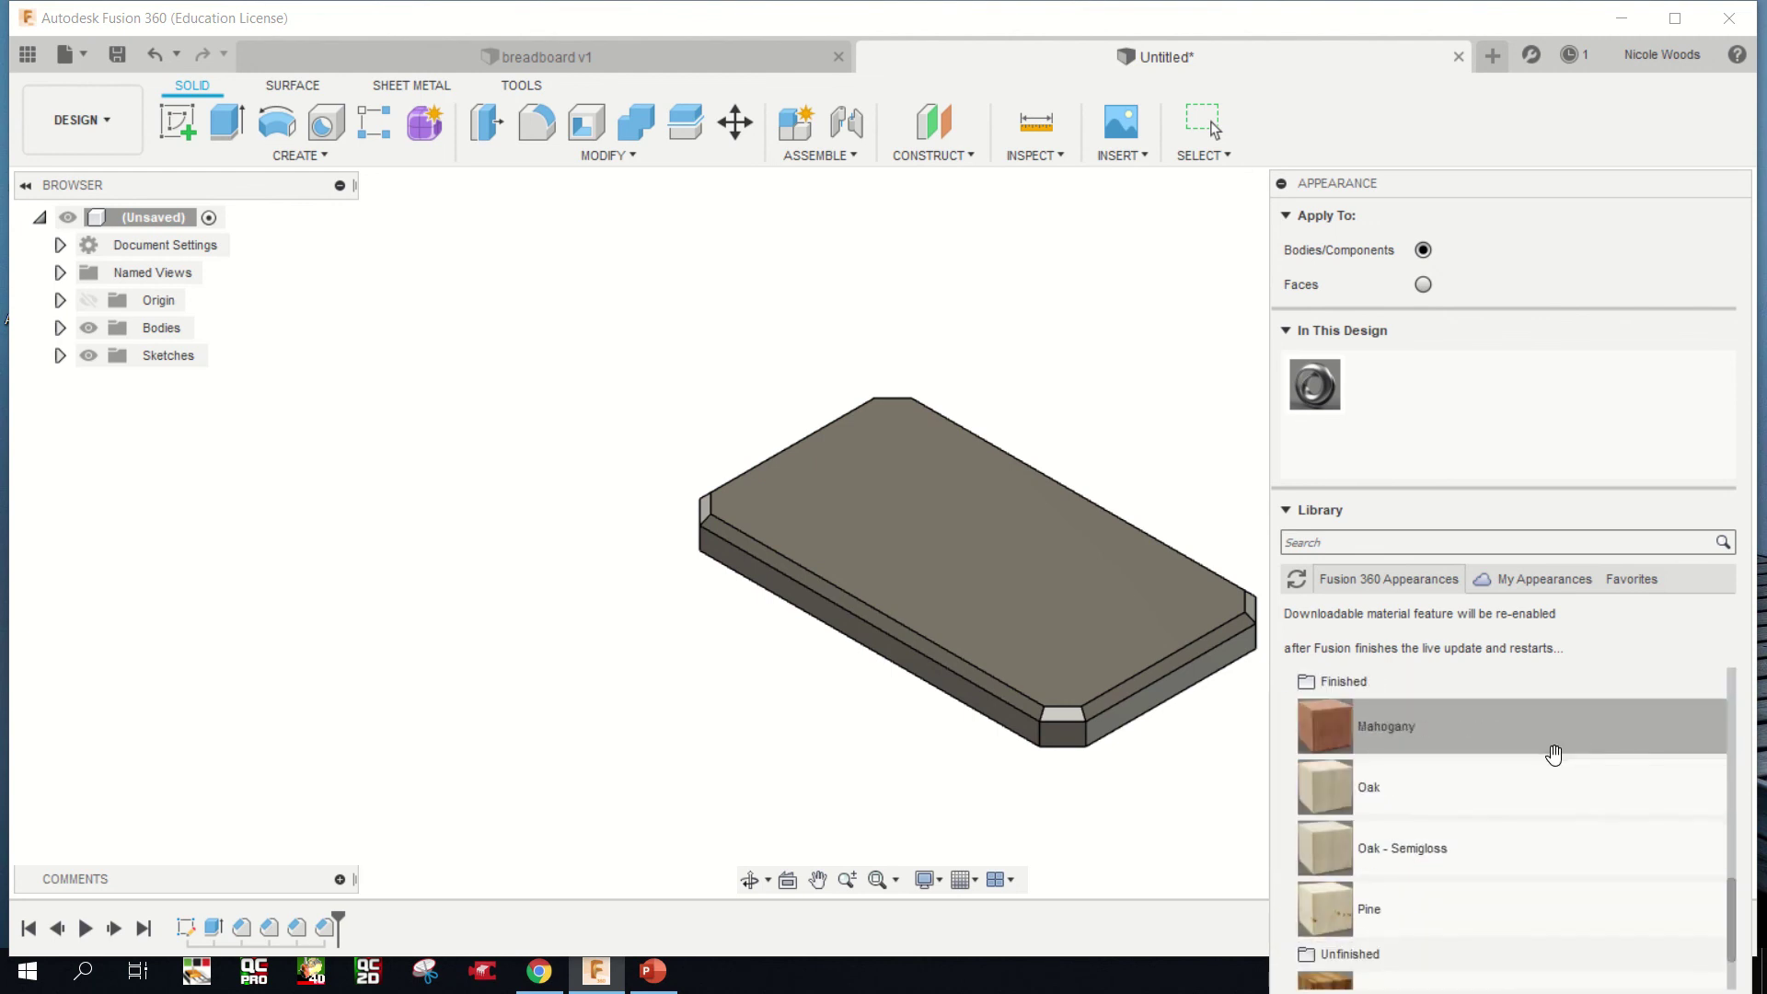
scroll(1334, 694, up, 3)
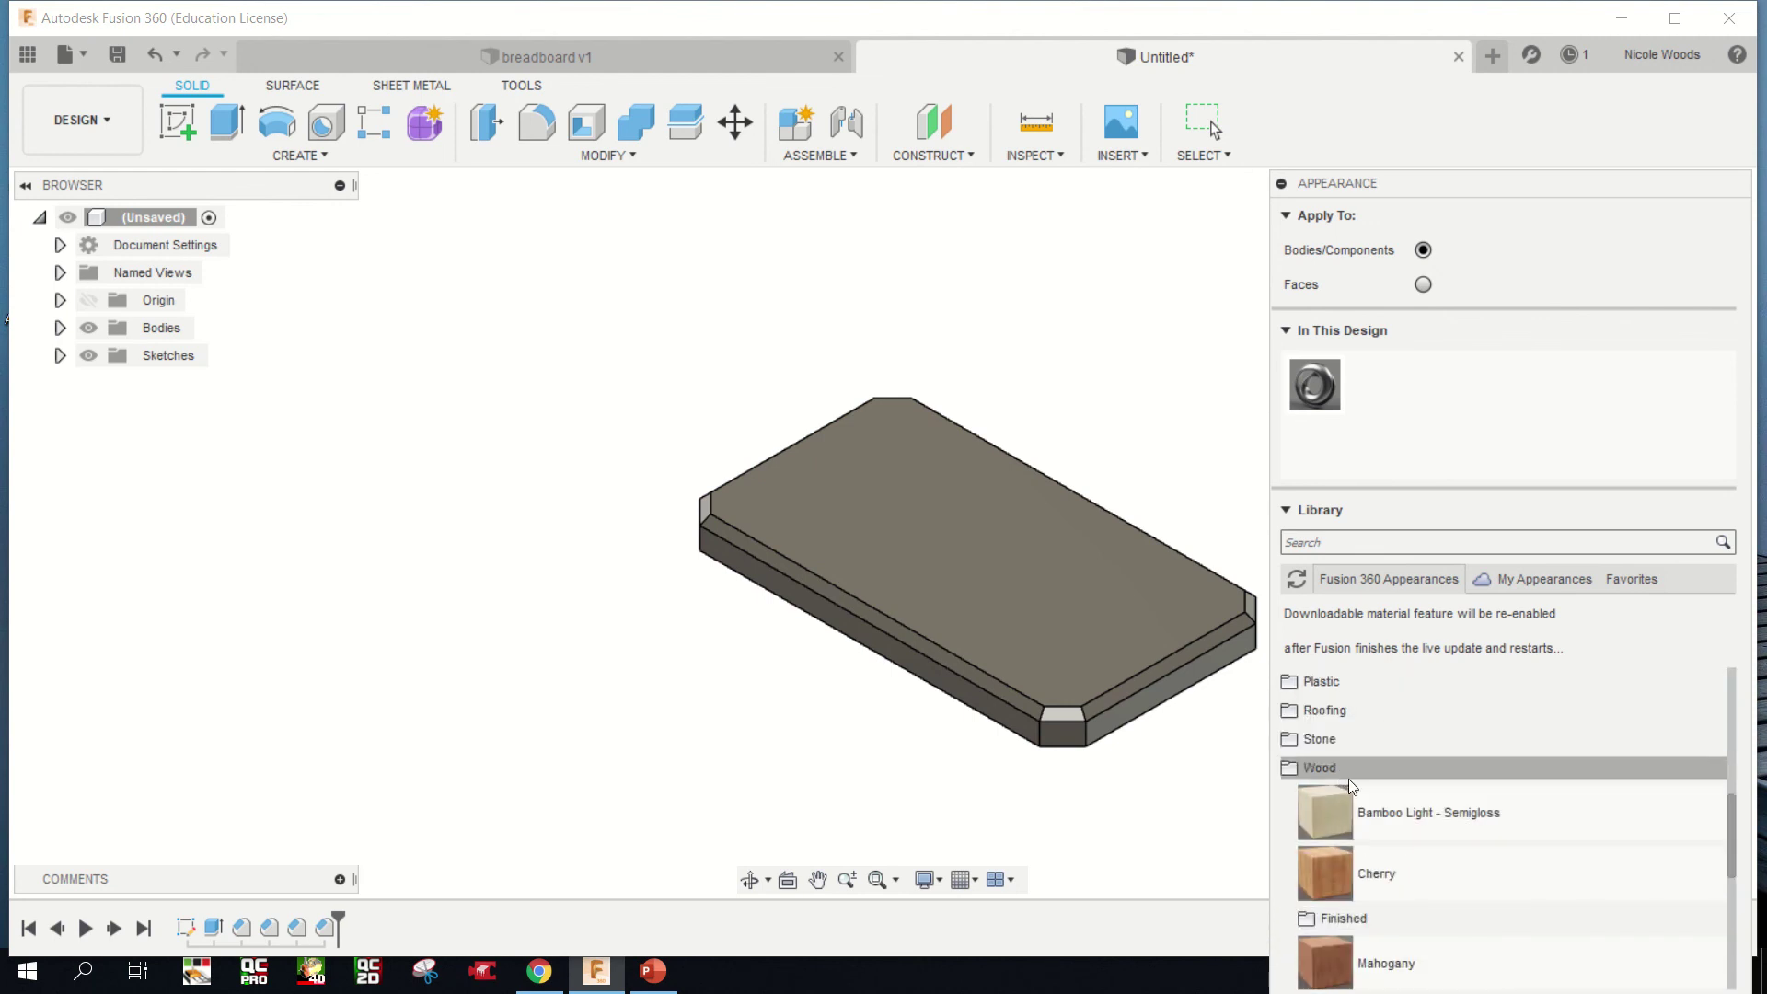
scroll(1349, 778, down, 1)
scroll(1380, 801, down, 3)
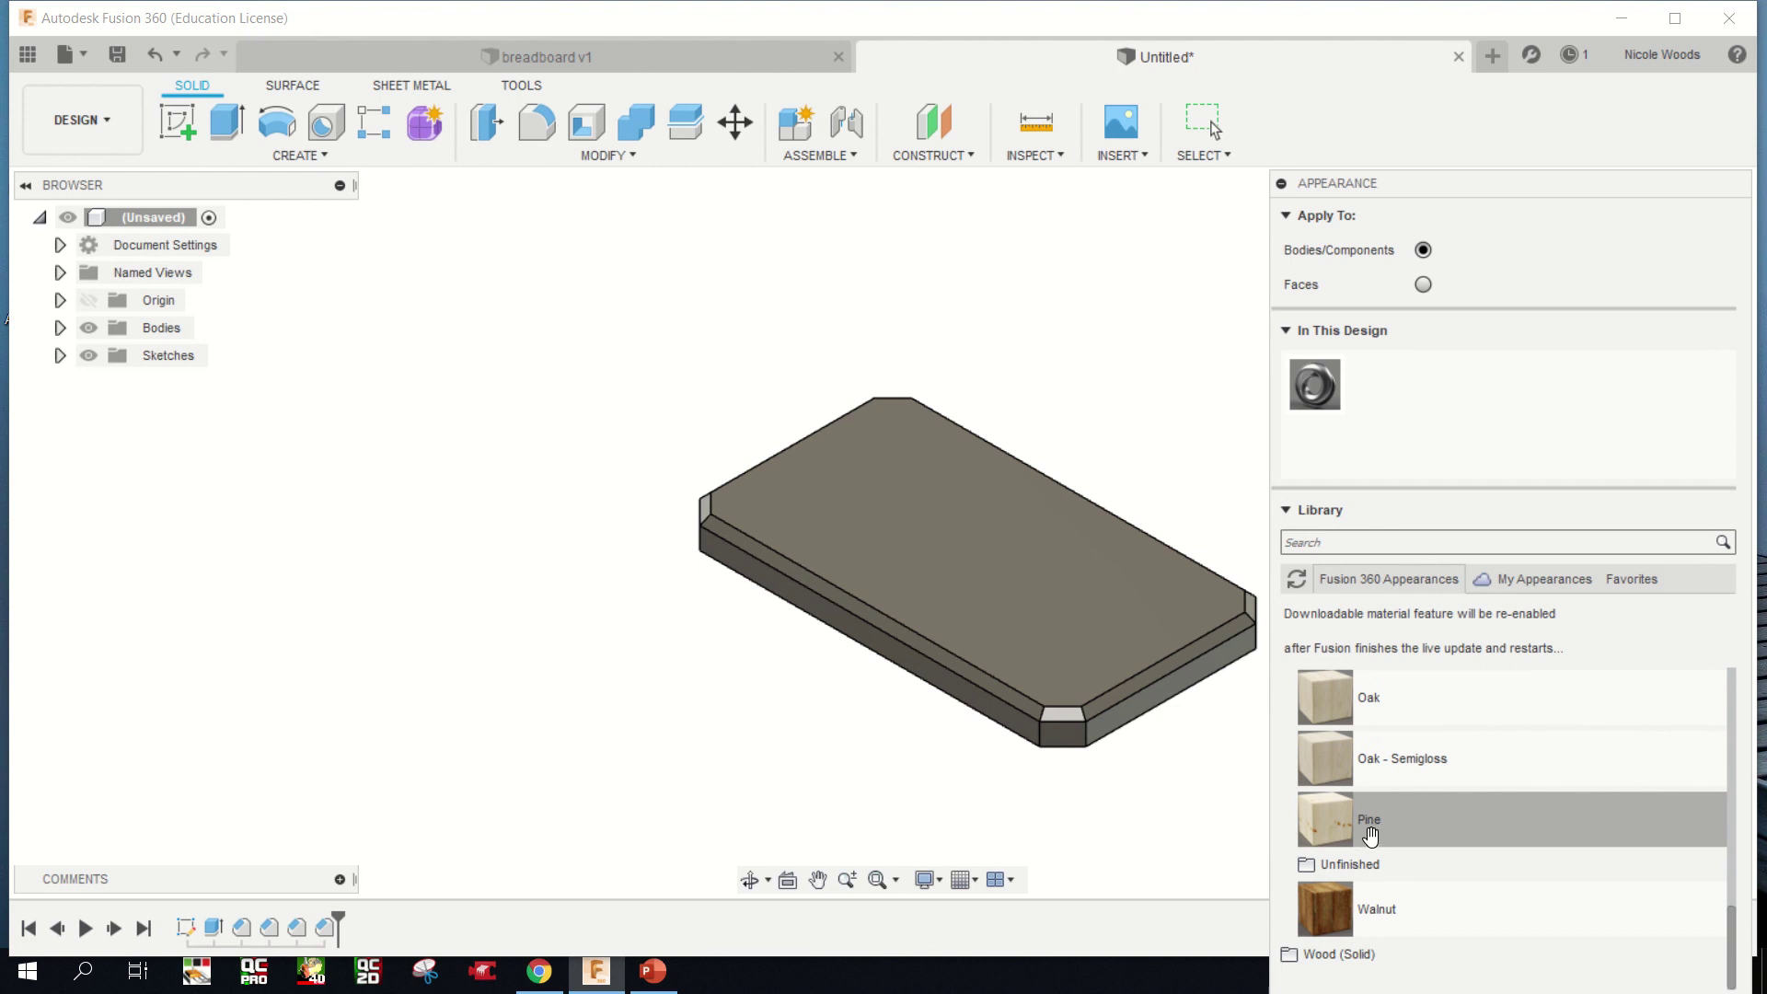
drag(1329, 831, 975, 635)
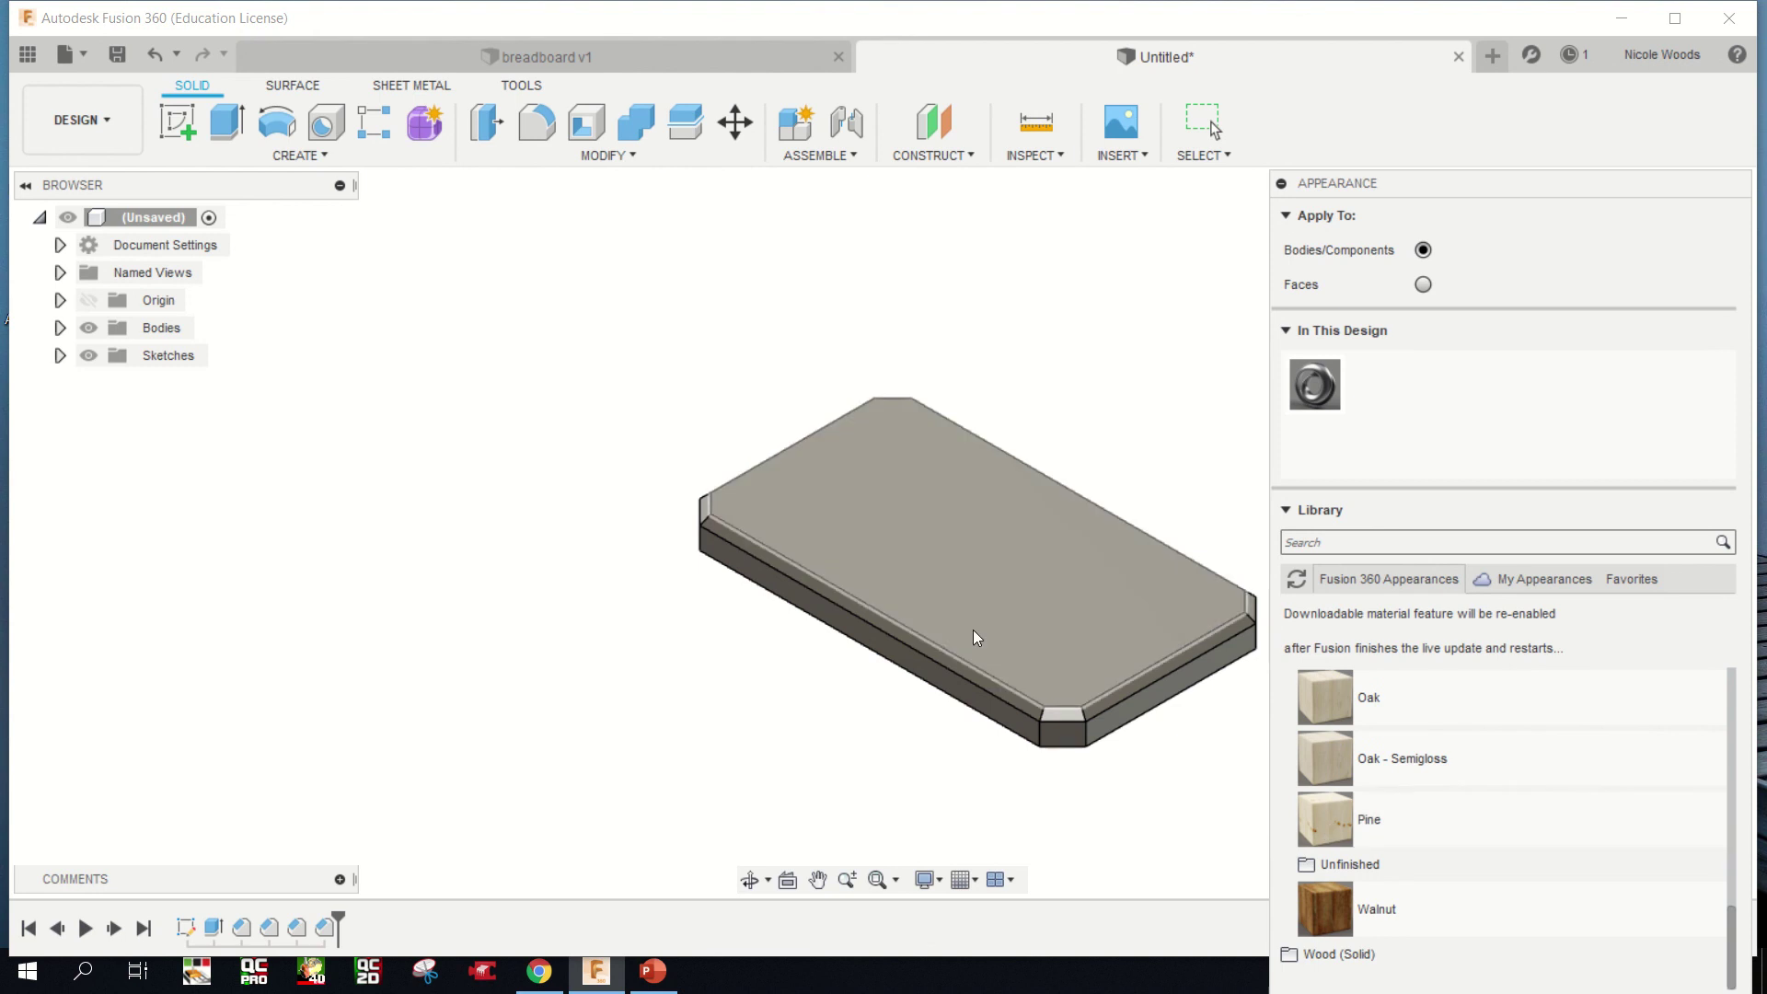
drag(1325, 822, 1056, 602)
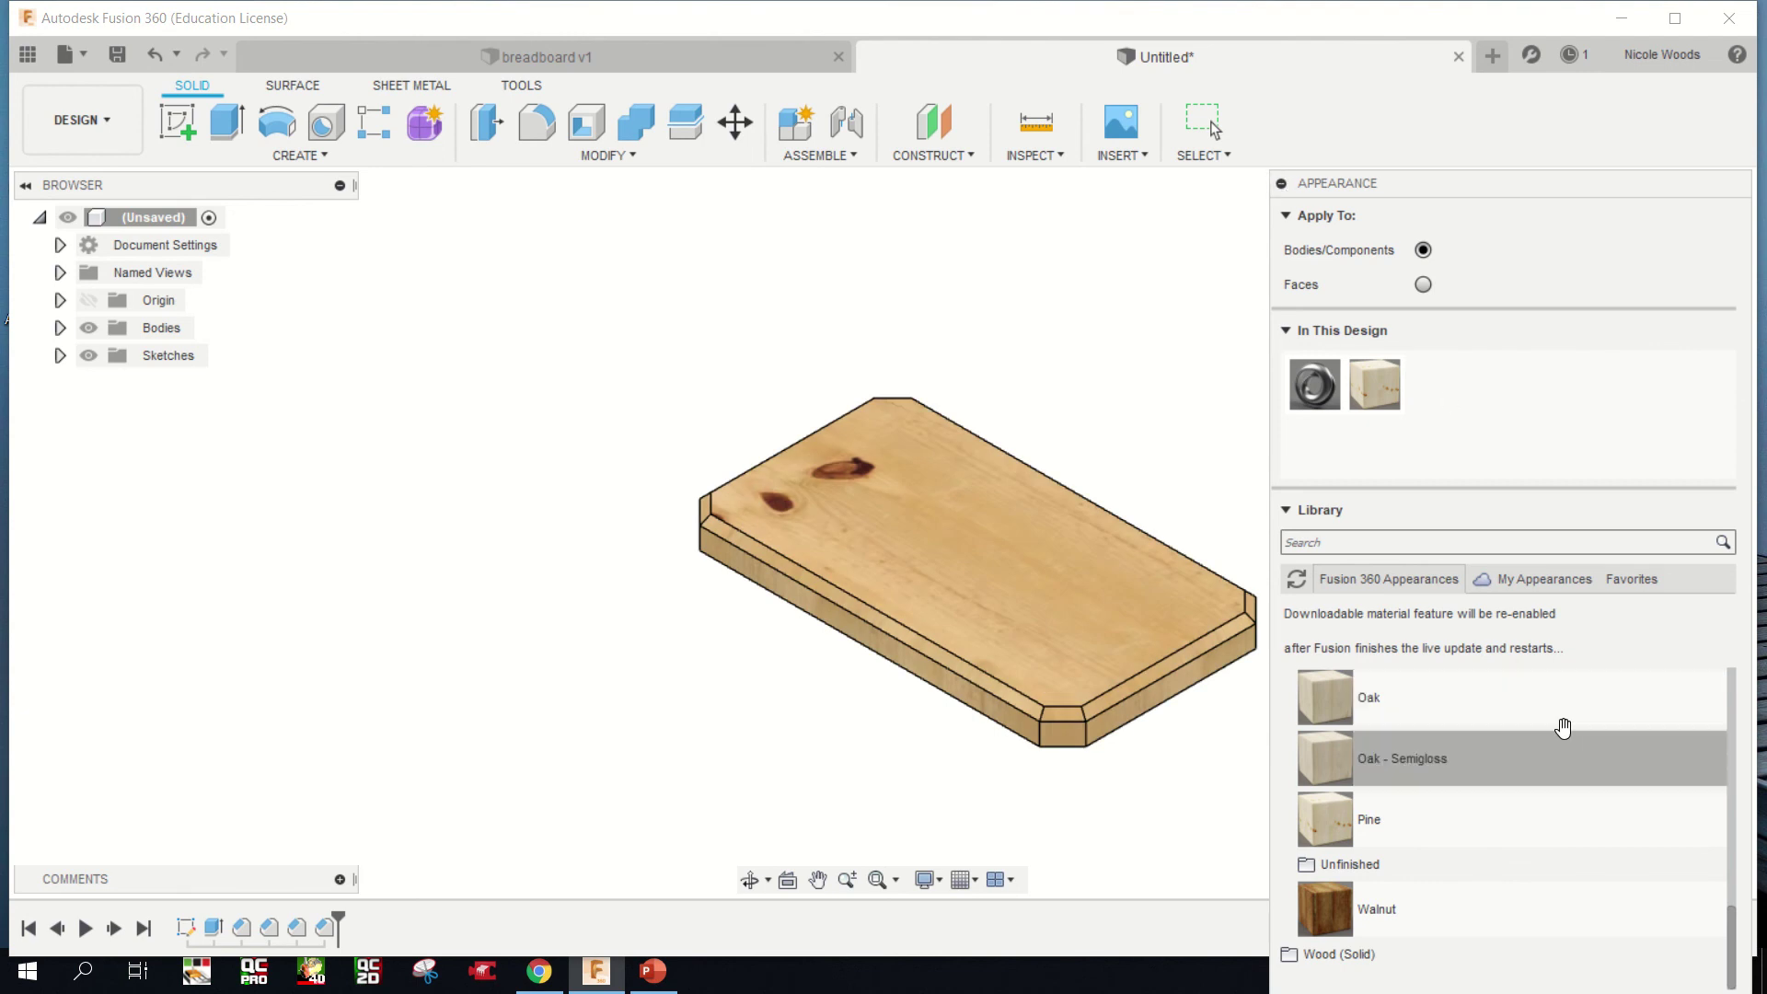
scroll(1562, 728, up, 2)
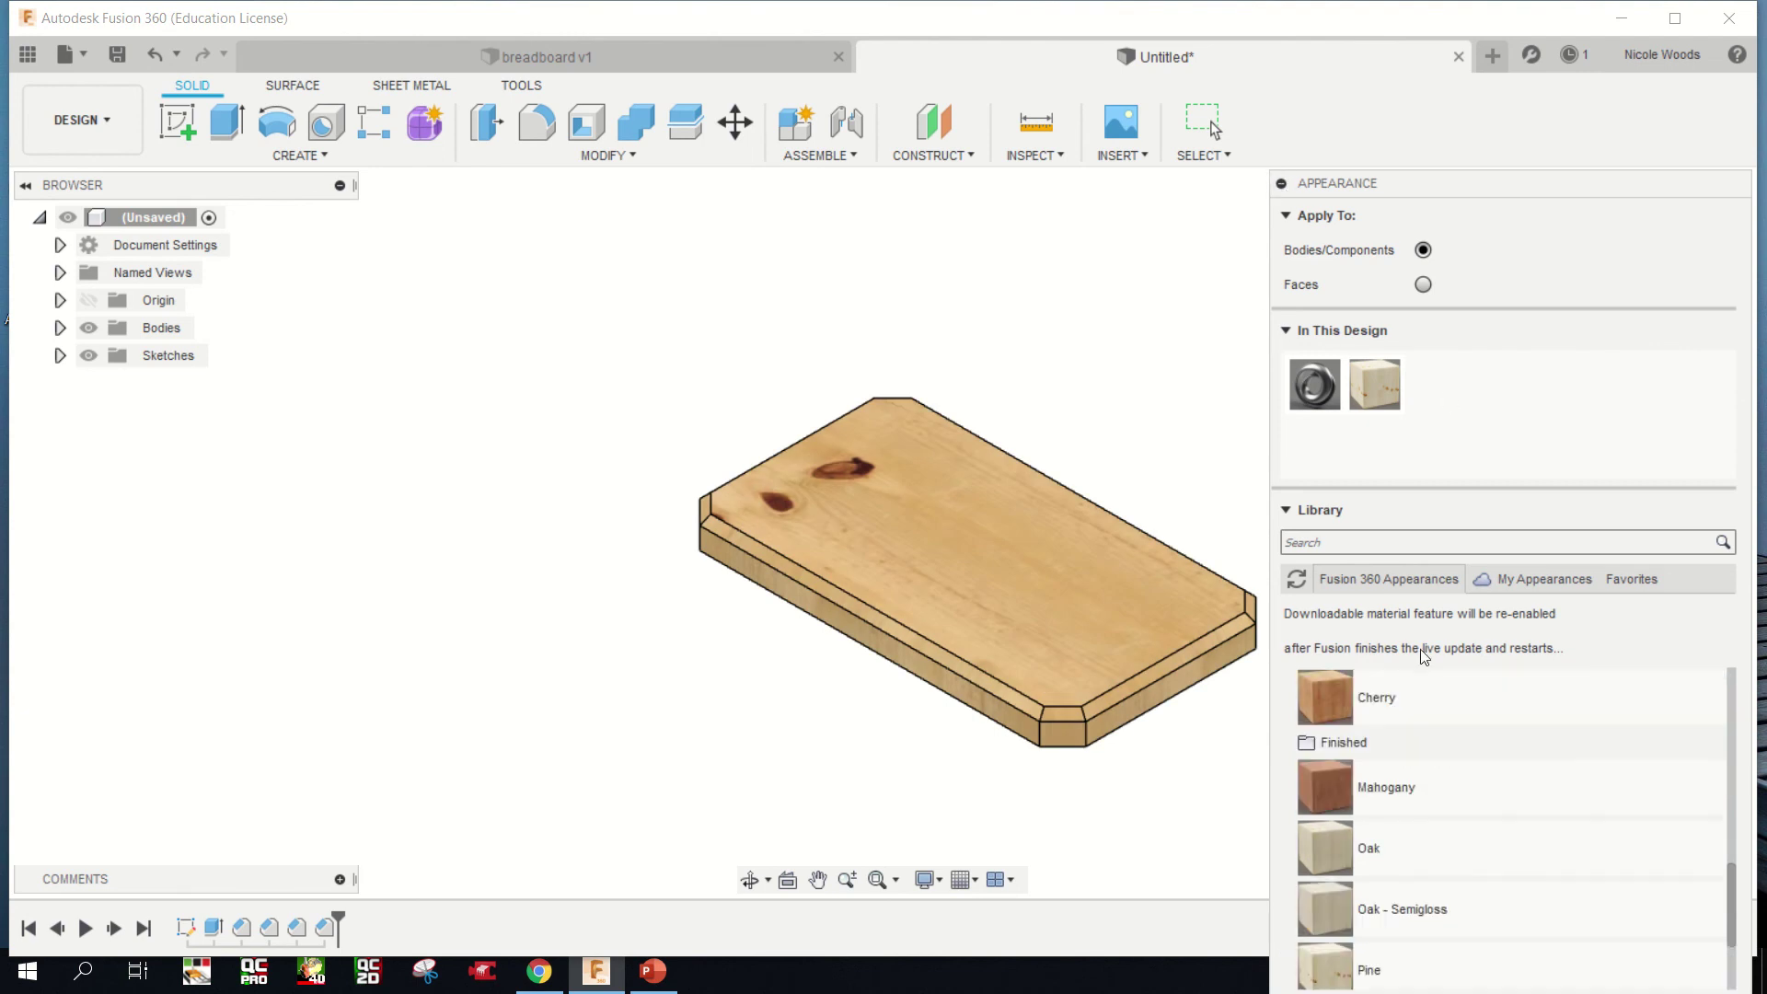
click(1277, 185)
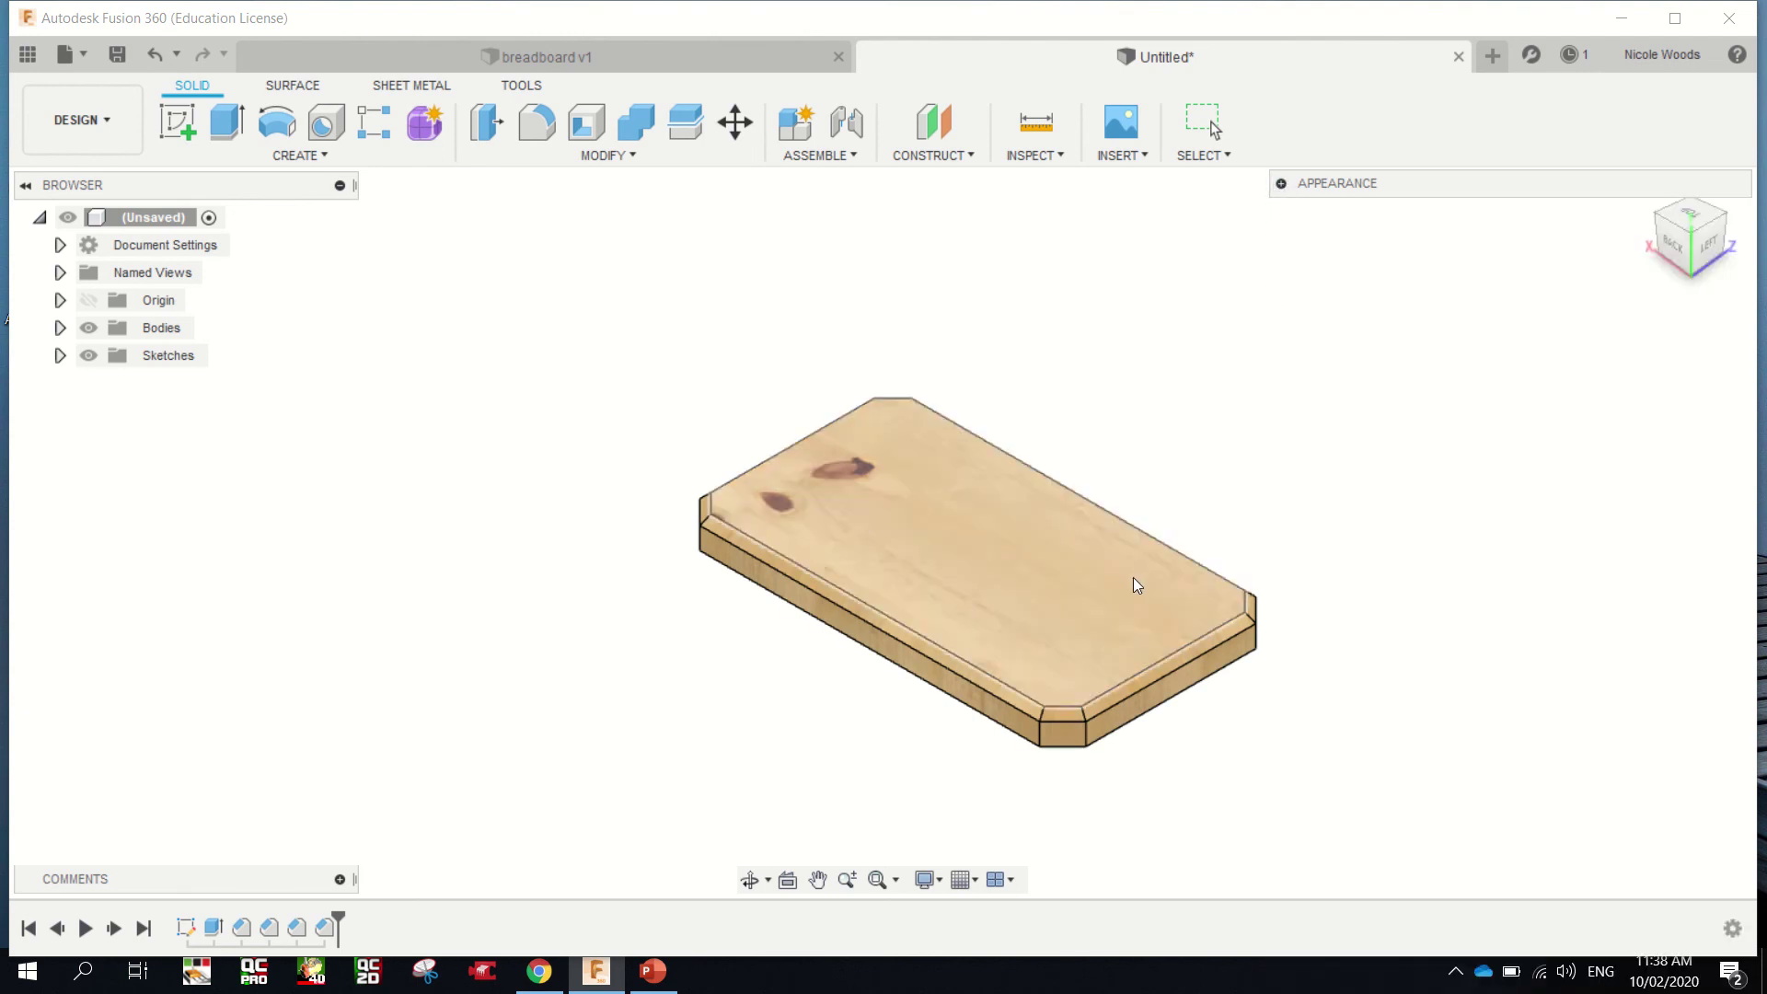
Step: Save the design as "breadboard 2" in My First Project
scroll(1134, 577, up, 2)
mouse_move(1643, 235)
shift+middle_down()
mouse_move(1578, 176)
mouse_move(1601, 262)
shift+middle_up()
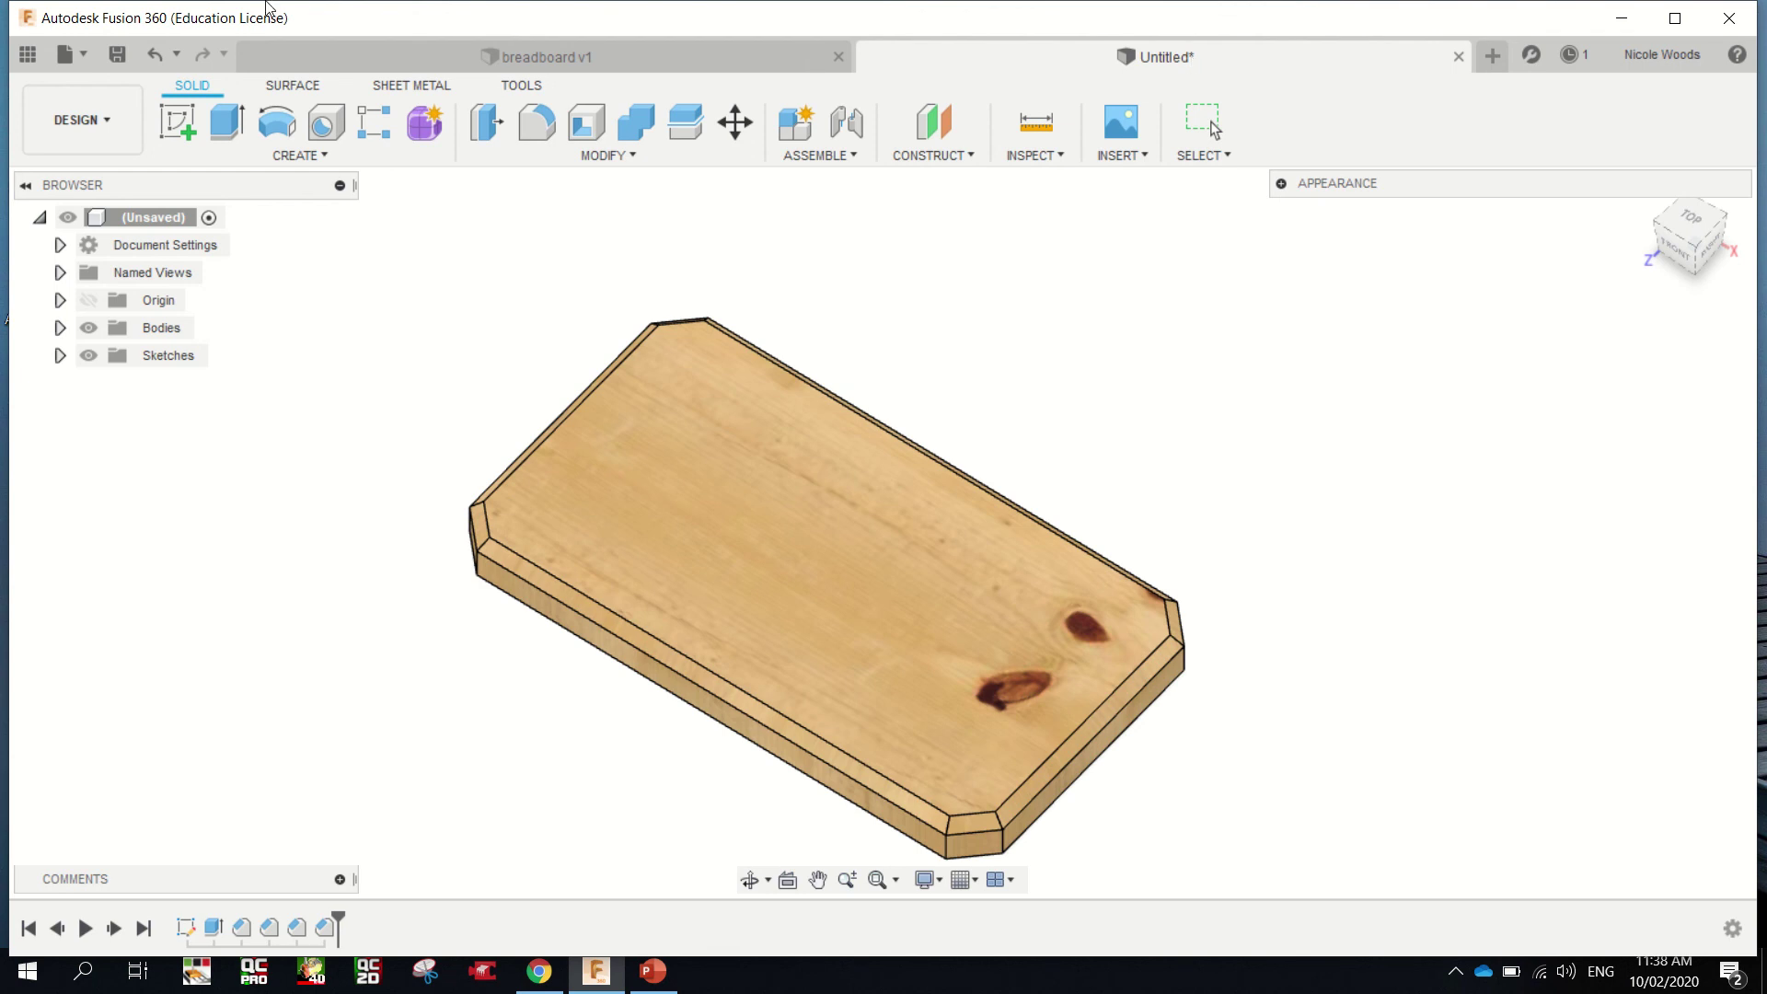
click(117, 53)
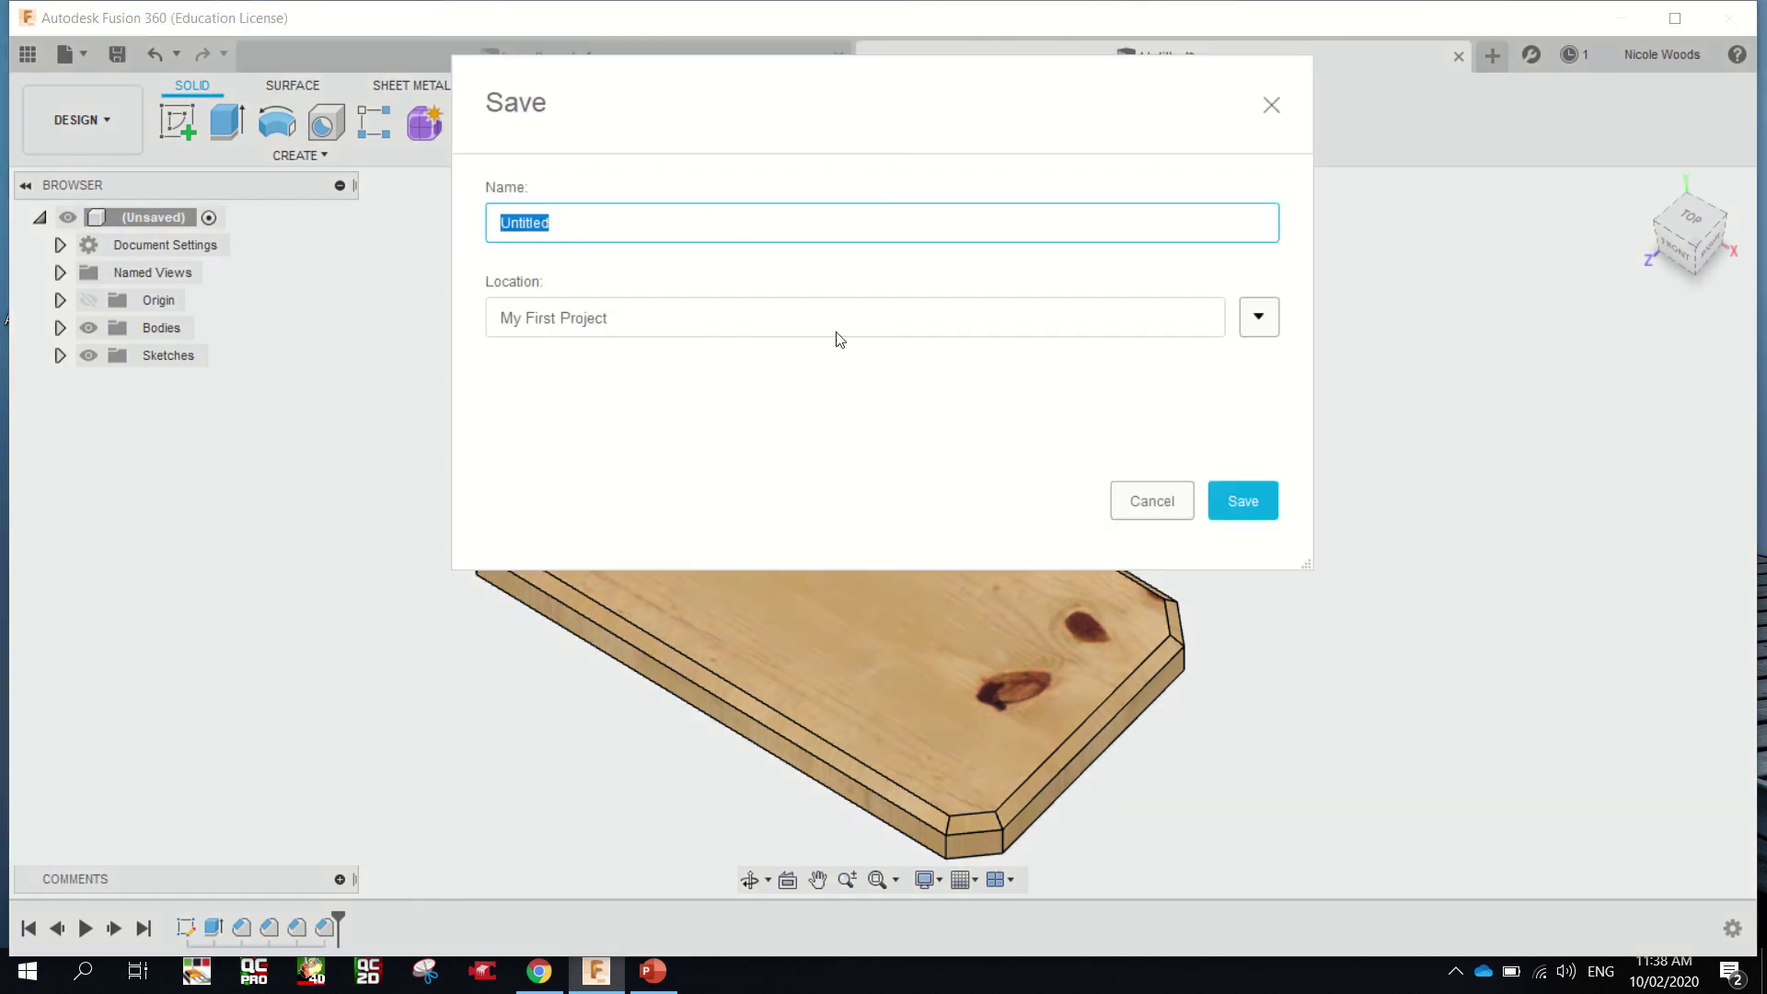
text(breadboard 2)
click(1224, 506)
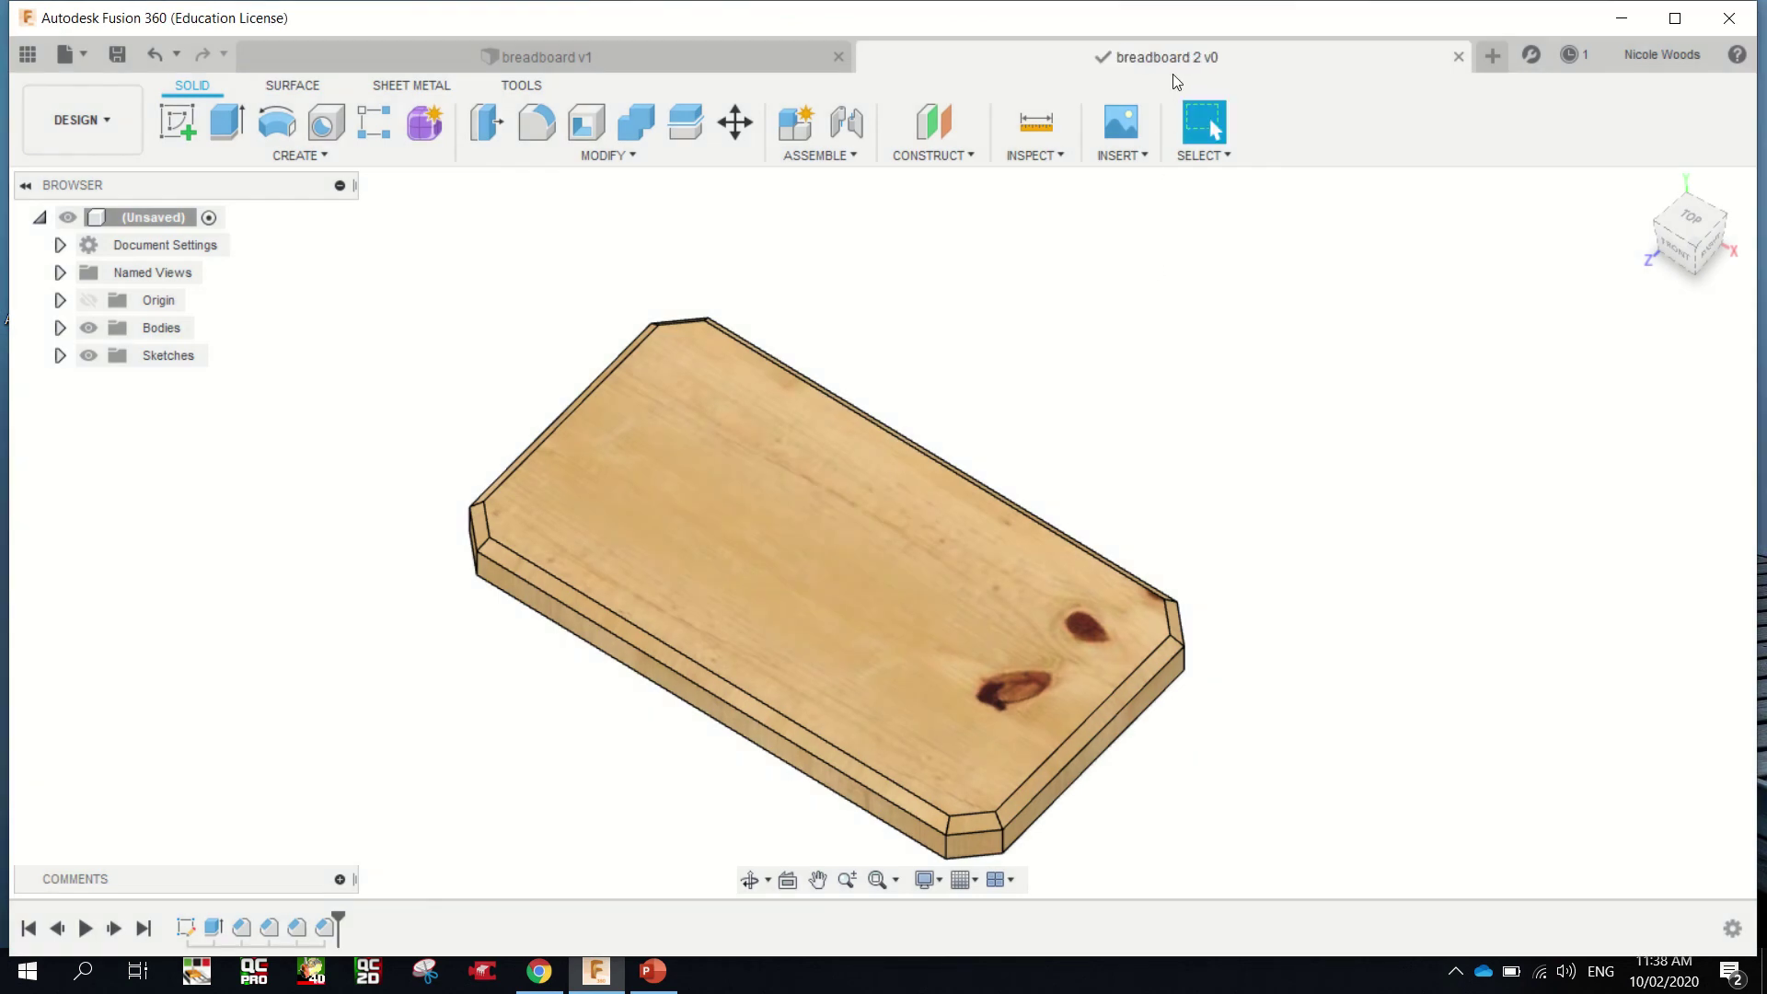
Step: Show the project's data and browse its file list for the saved breadboard 2 design
click(37, 57)
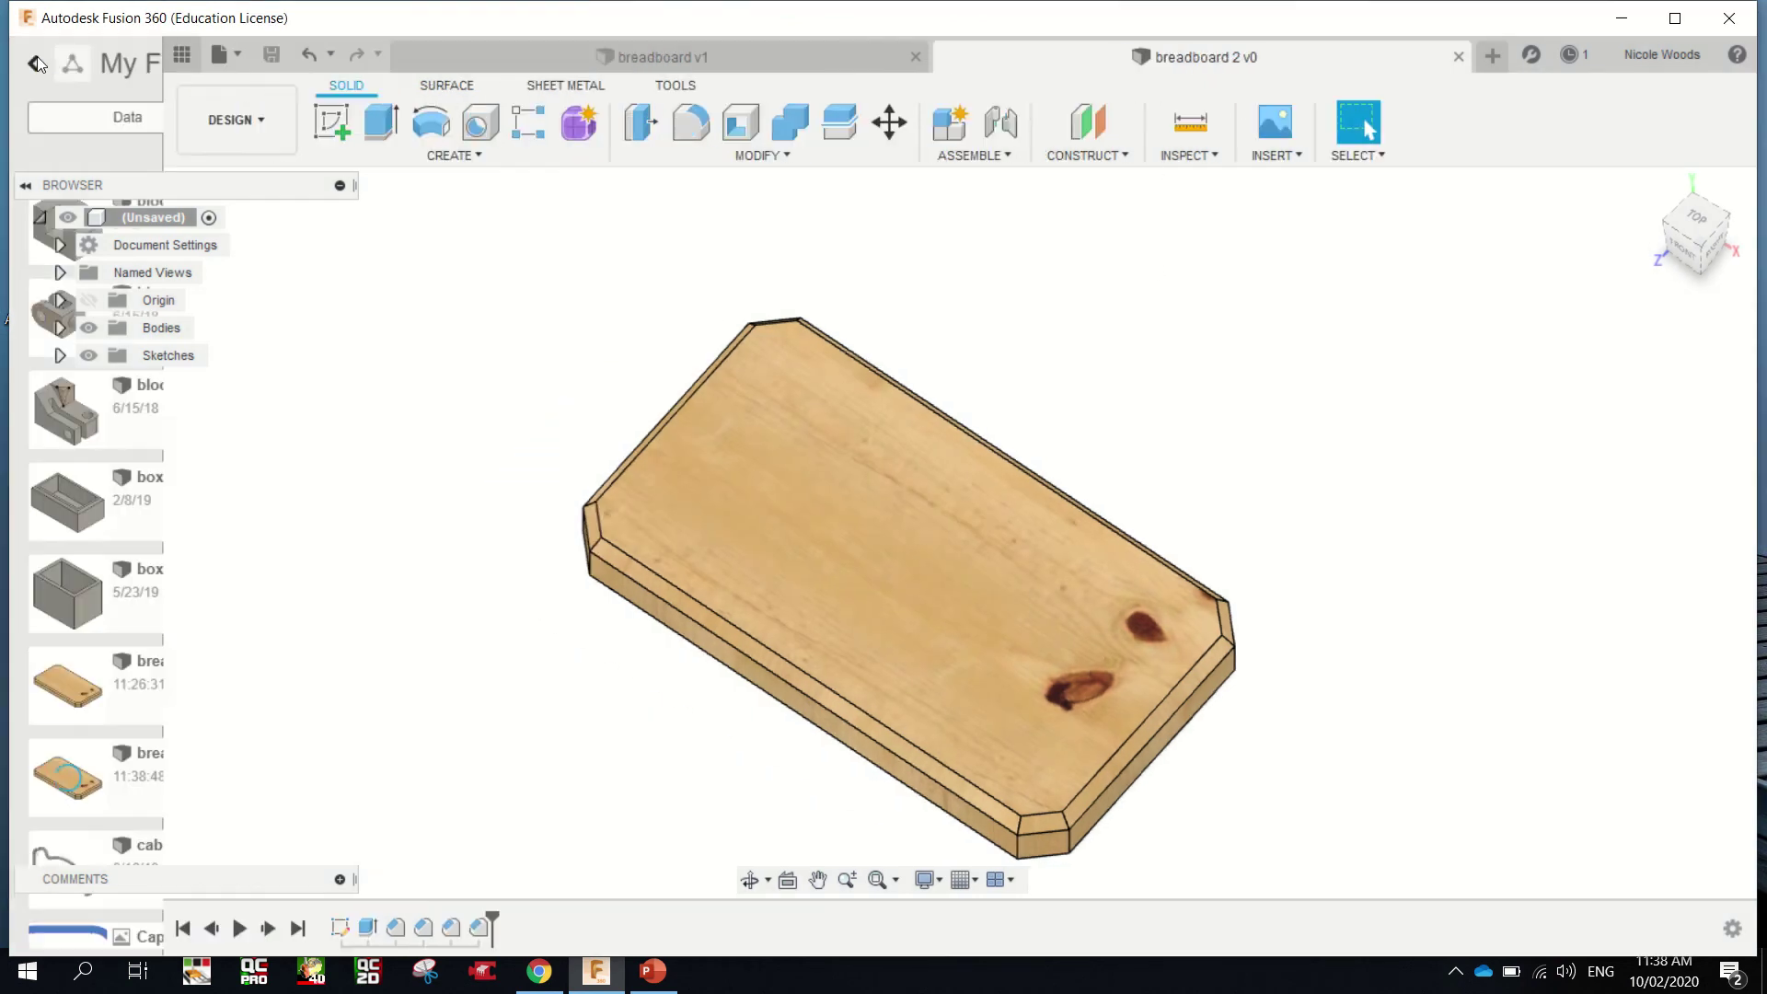
scroll(194, 320, down, 15)
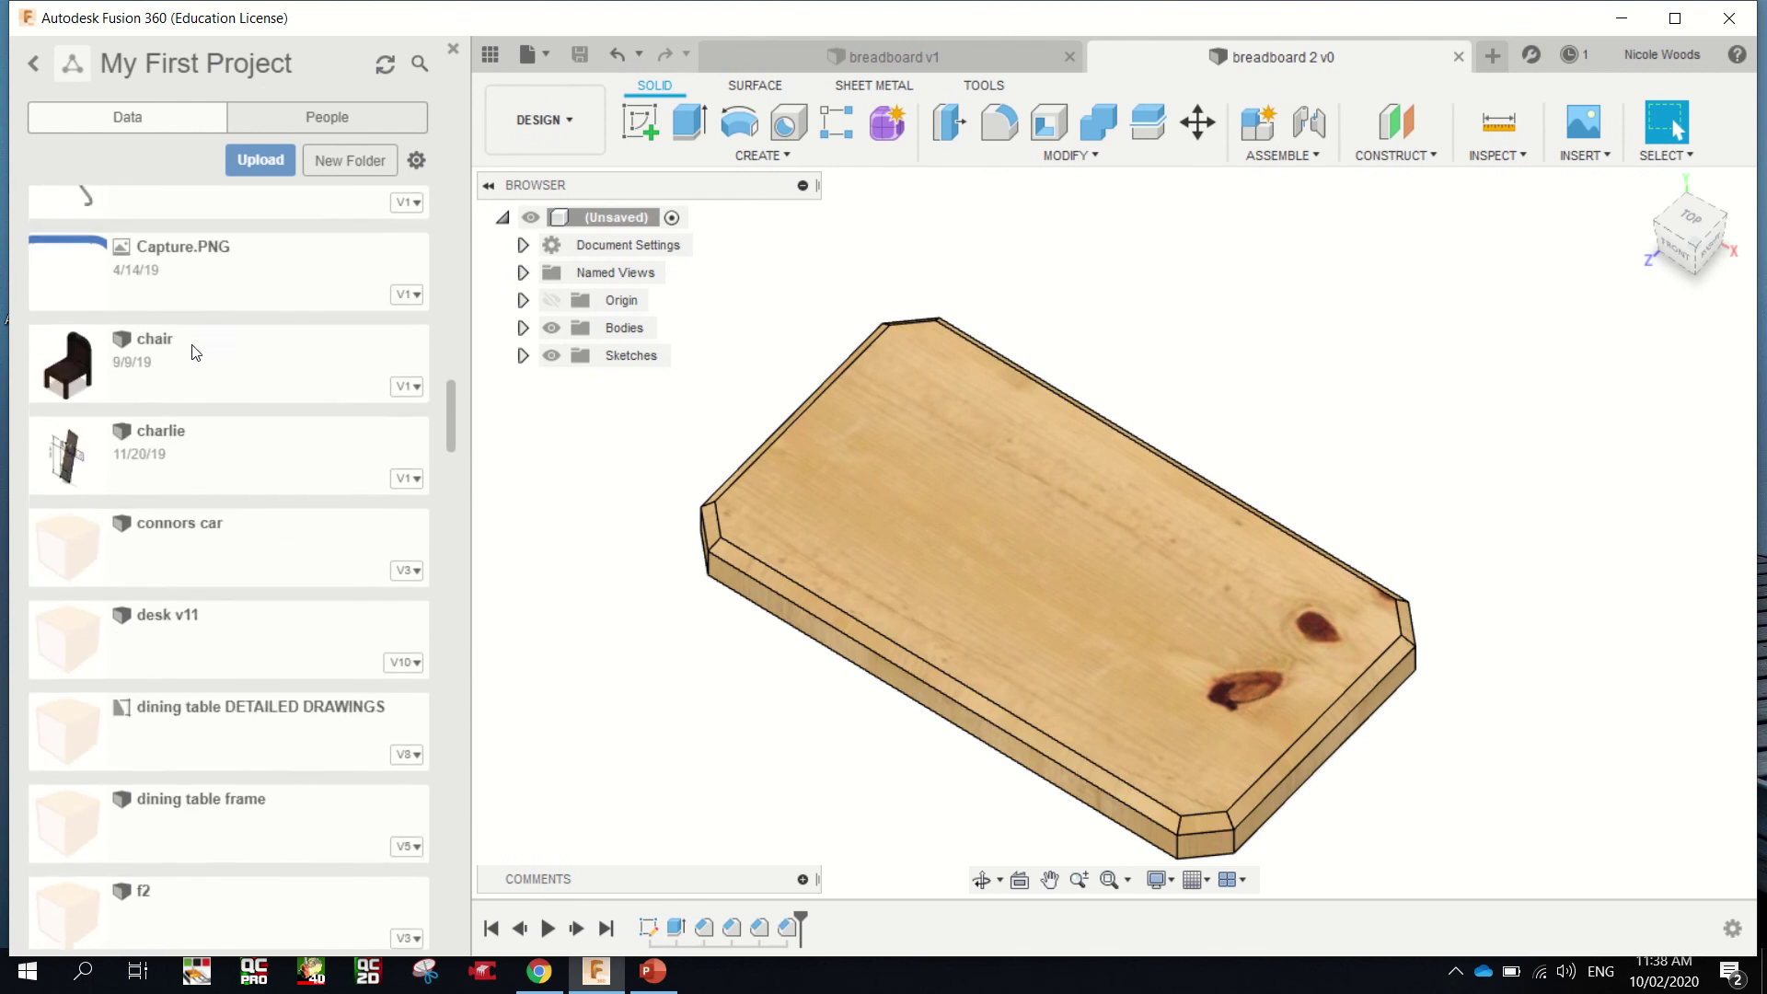
scroll(194, 348, down, 2)
scroll(193, 348, up, 12)
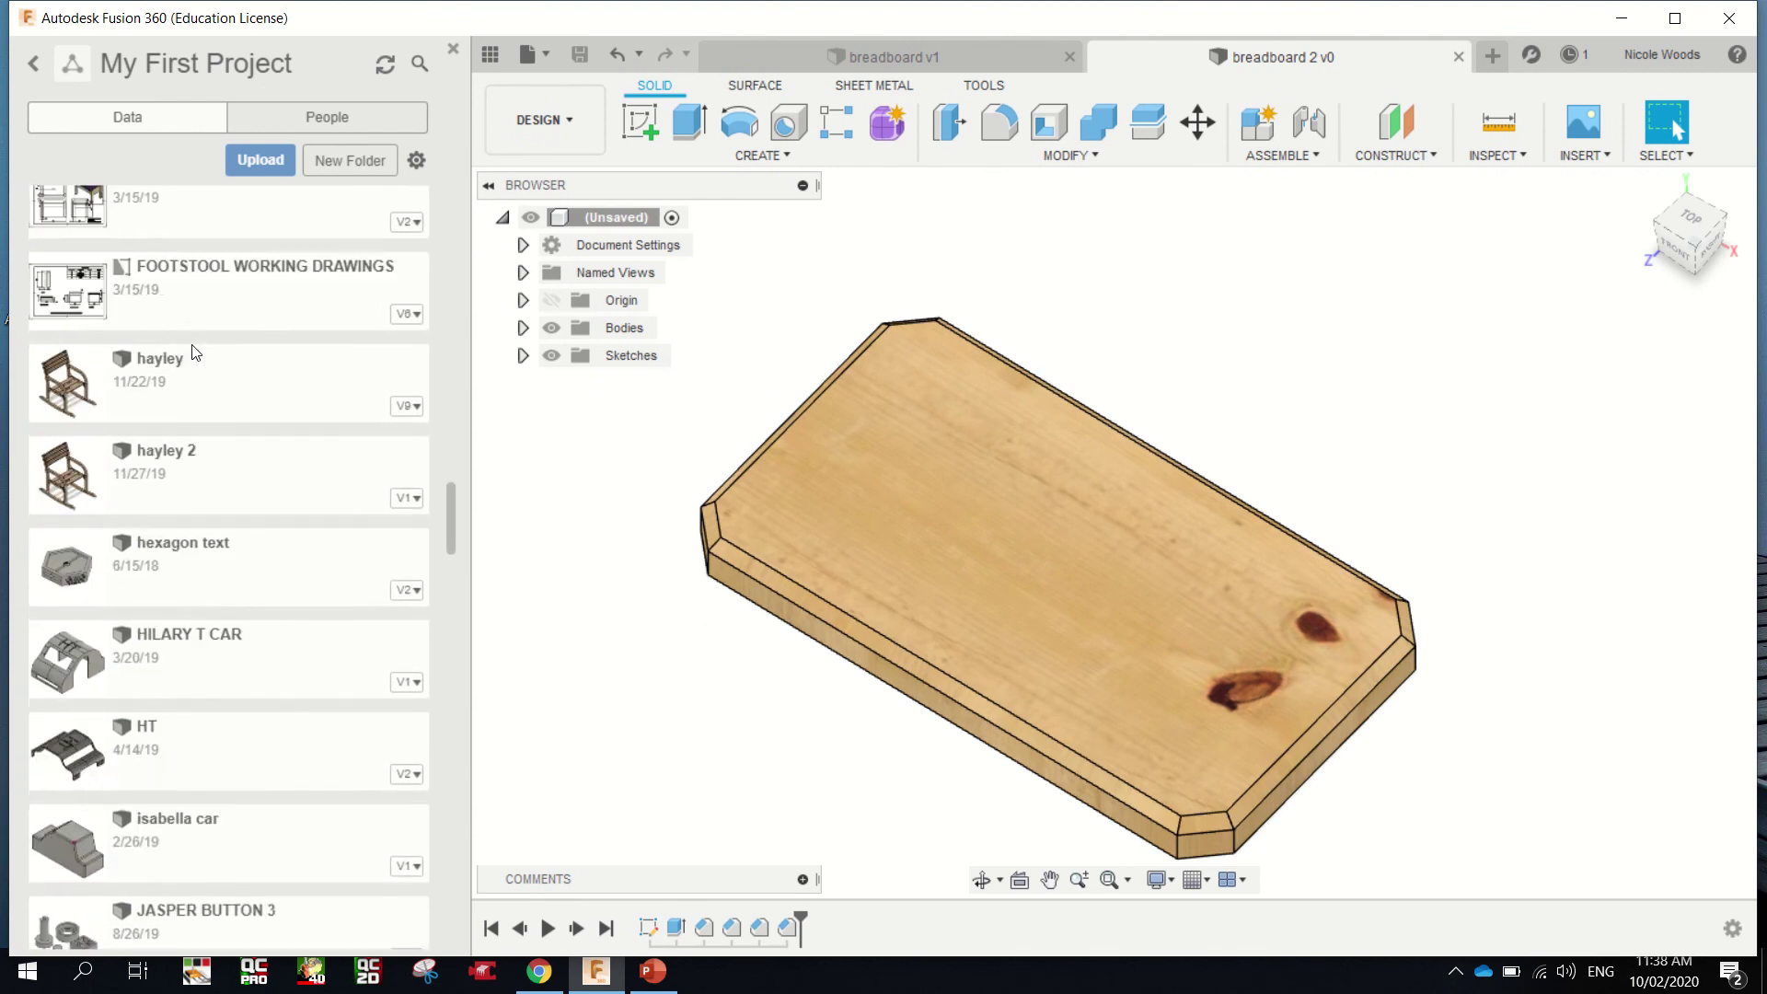
scroll(192, 344, up, 5)
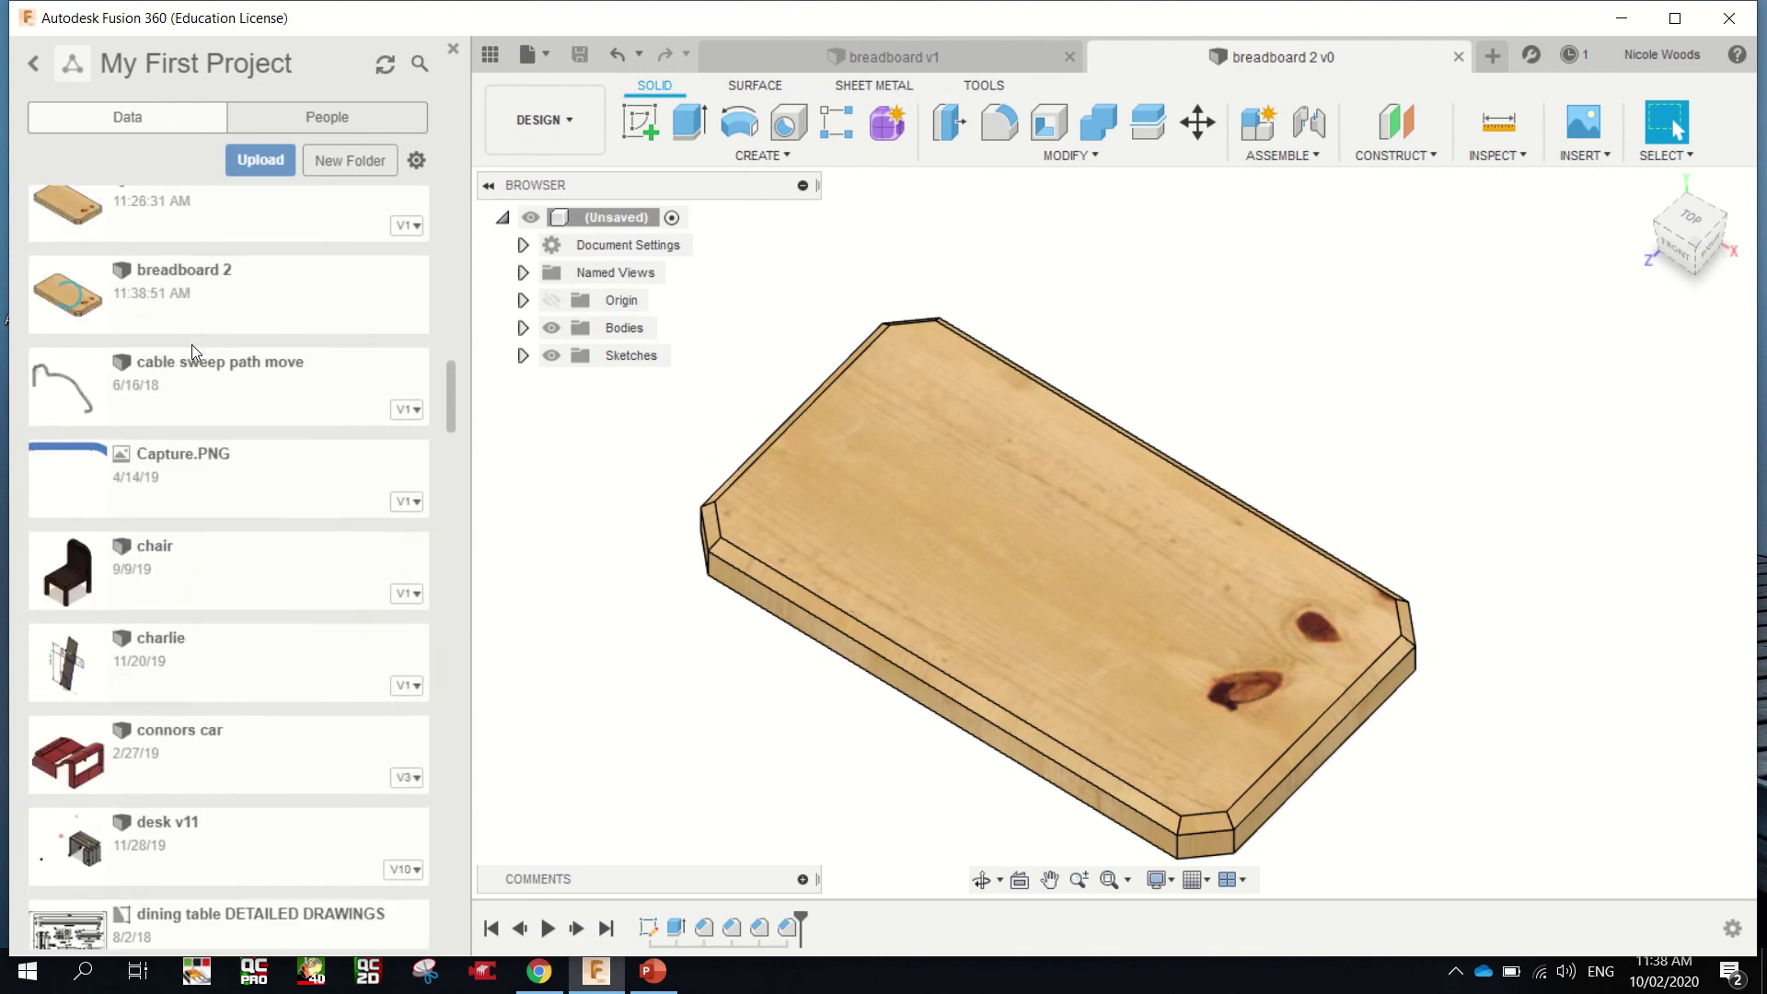